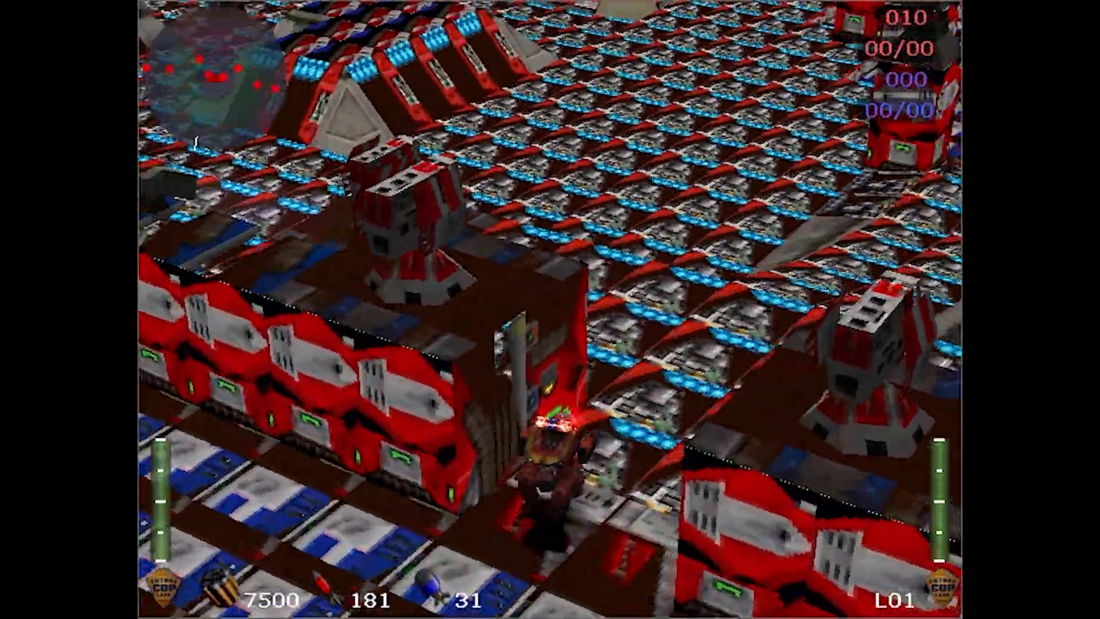
{"action": "key", "text": "Up"}
{"action": "key", "text": "Right"}
{"action": "key", "text": "Left"}
{"action": "key", "text": "Left"}
{"action": "key", "text": "Left"}
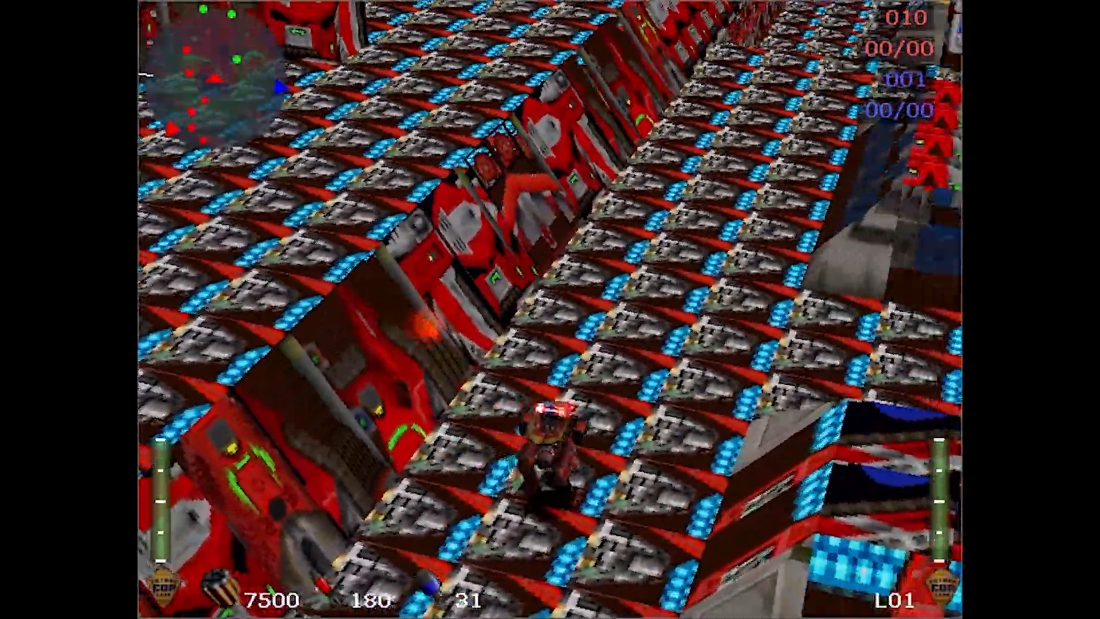
{"action": "key", "text": "Up"}
{"action": "key", "text": "Right"}
{"action": "key", "text": "Left"}
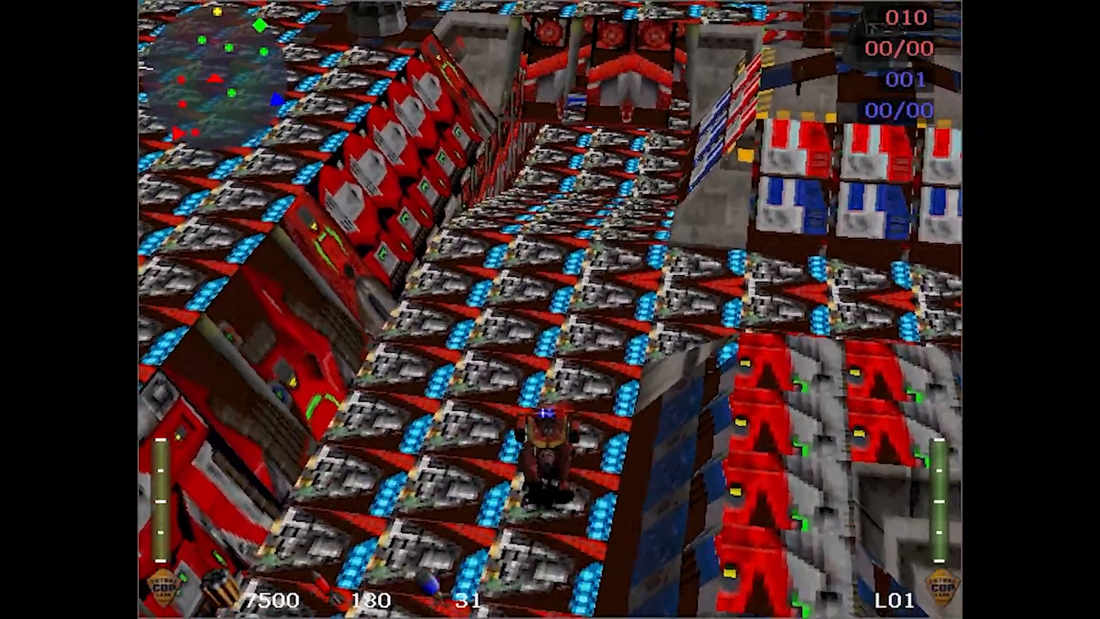
{"action": "key", "text": "Left"}
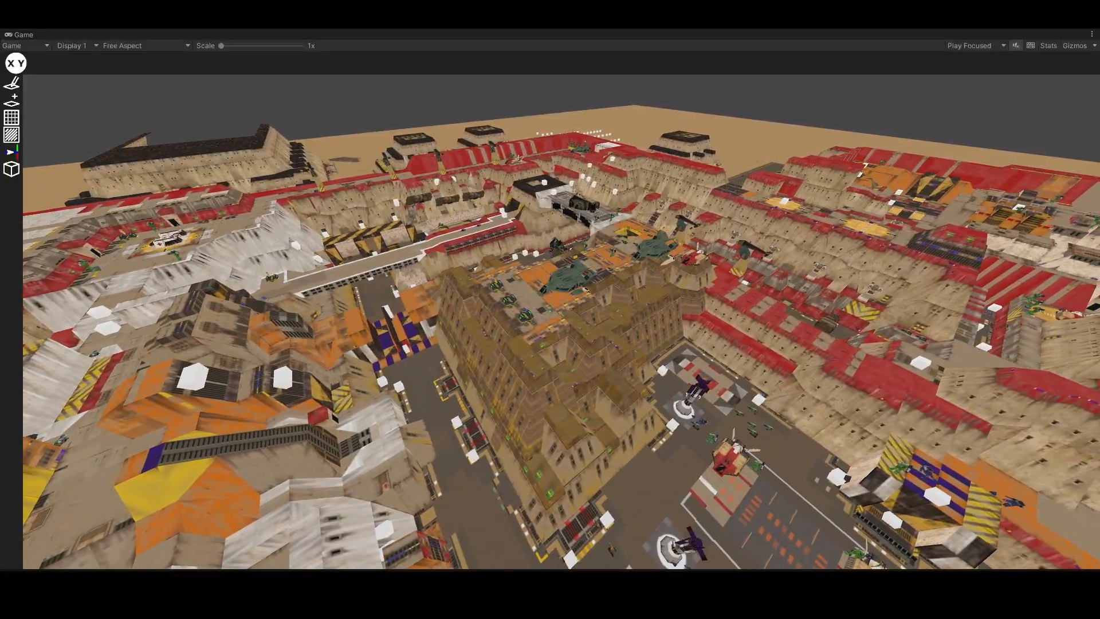
{"action": "key", "text": "d"}
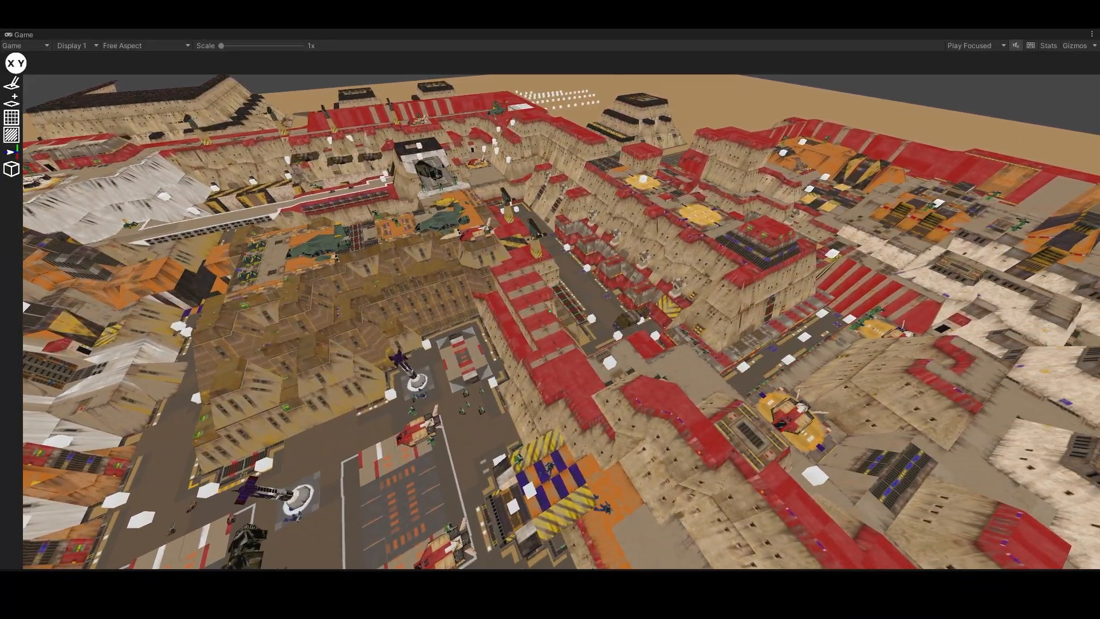
{"action": "key", "text": "d"}
{"action": "key", "text": "w"}
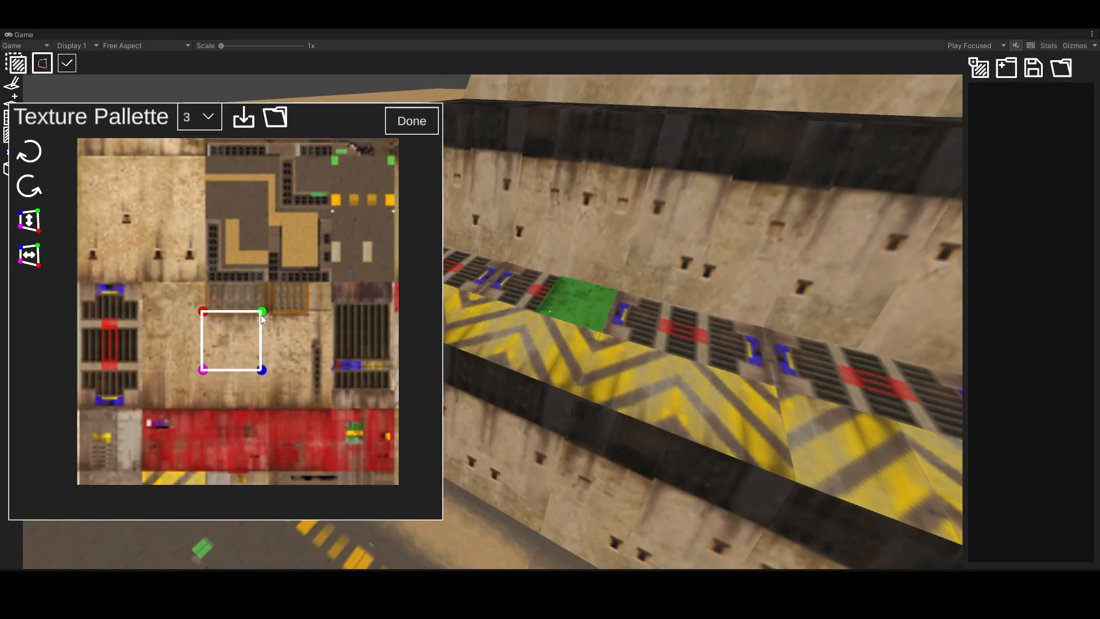
{"action": "left_click_drag", "start_coordinate": [372, 343], "coordinate": [282, 238]}
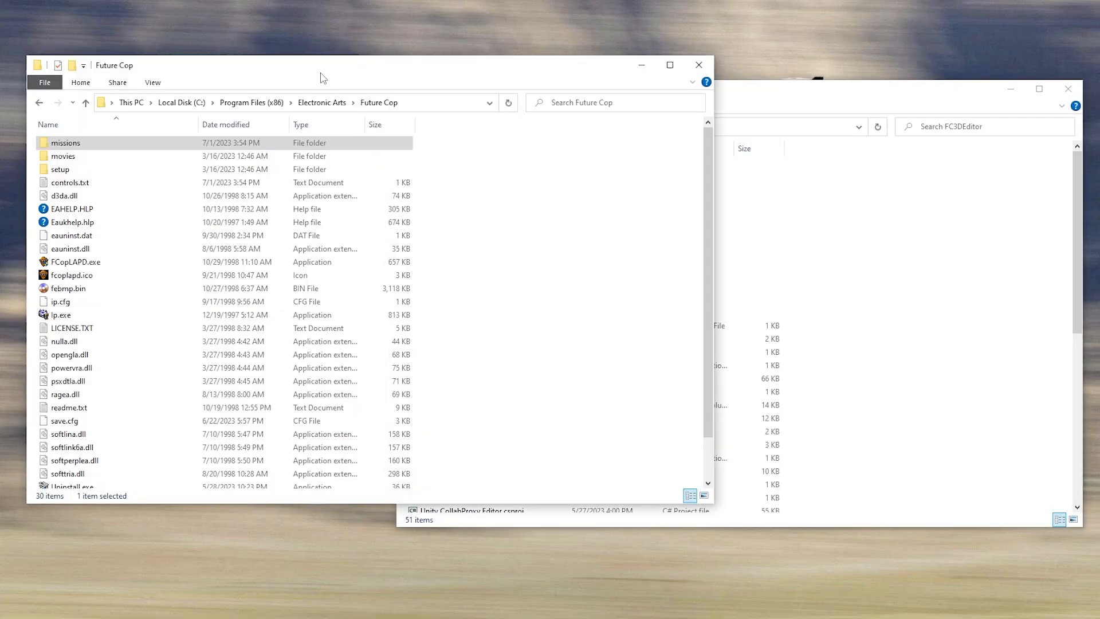
Open the missions folder of the Future Cop installation and go to the mission files at the end of its list
{"action": "left_click", "coordinate": [219, 144]}
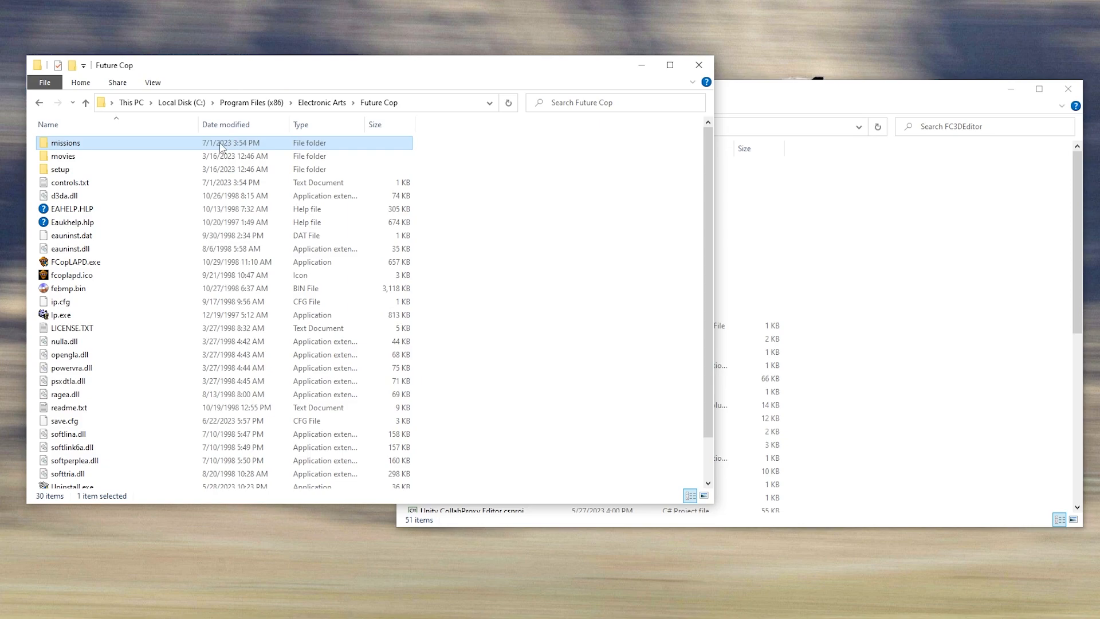
{"action": "double_click", "coordinate": [221, 144]}
{"action": "left_click_drag", "start_coordinate": [236, 72], "coordinate": [191, 52]}
{"action": "scroll", "coordinate": [349, 183], "scroll_direction": "down", "scroll_amount": 3}
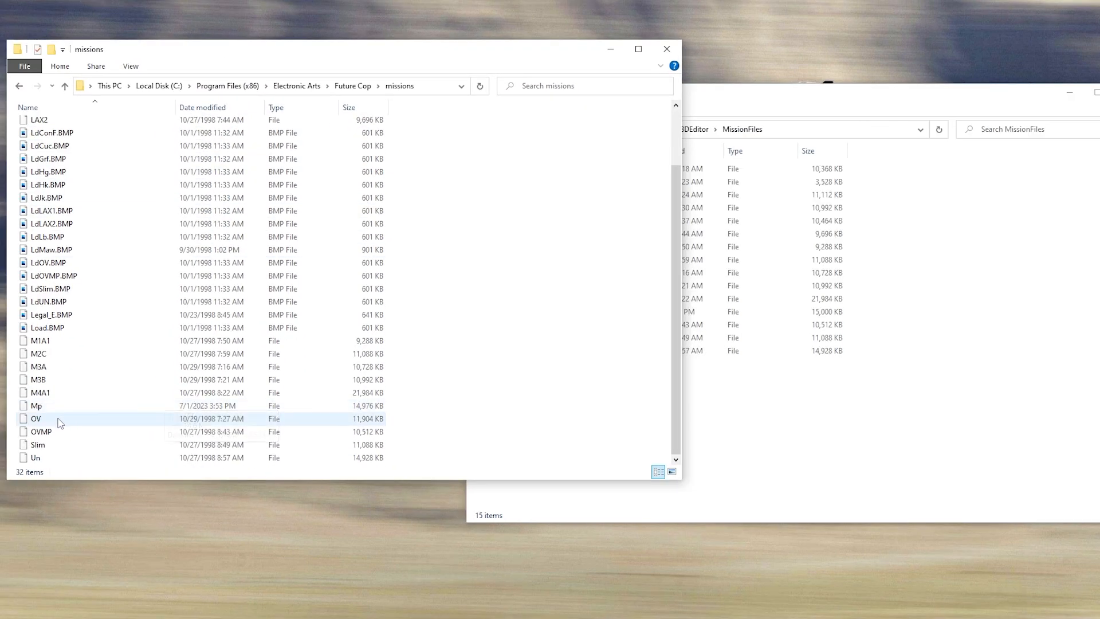
Copy the OV mission file from the game's missions folder into the FC3DEditor MissionFiles folder
{"action": "right_click", "coordinate": [33, 421]}
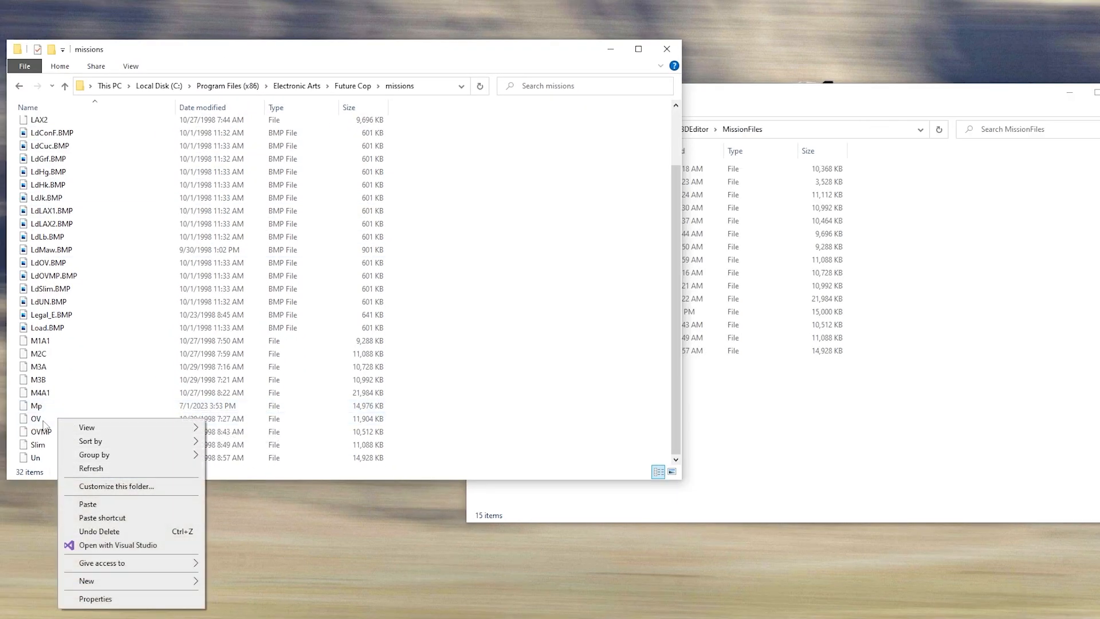
{"action": "left_click", "coordinate": [41, 422]}
{"action": "right_click", "coordinate": [40, 421]}
{"action": "left_click", "coordinate": [71, 346]}
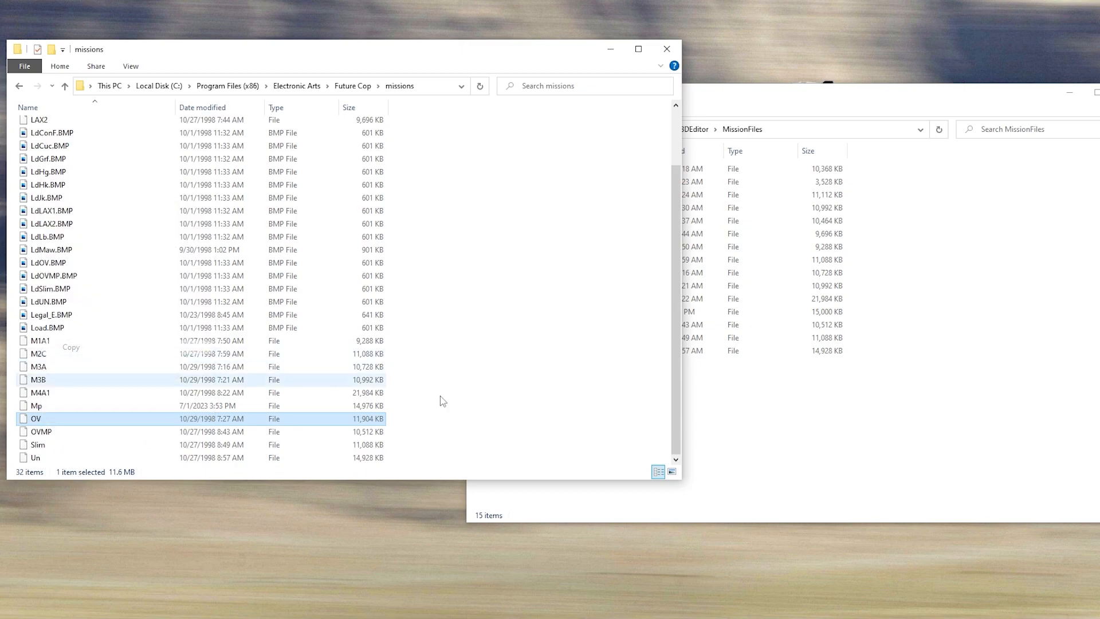
{"action": "left_click", "coordinate": [819, 425]}
{"action": "key", "text": "ctrl+v"}
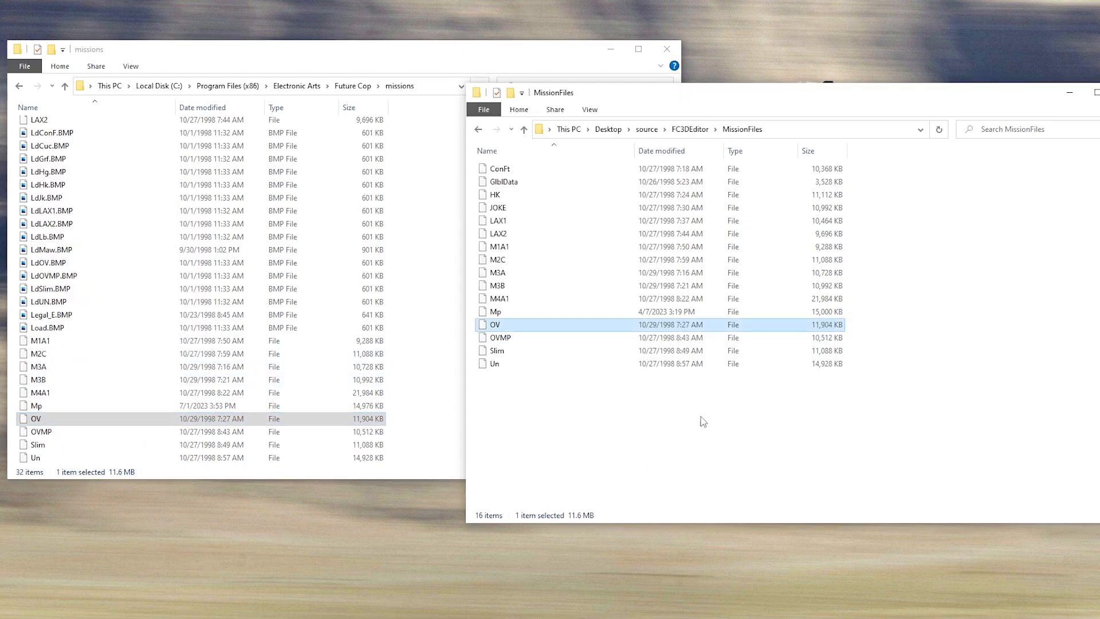
{"action": "left_click", "coordinate": [546, 420]}
{"action": "right_click", "coordinate": [636, 322]}
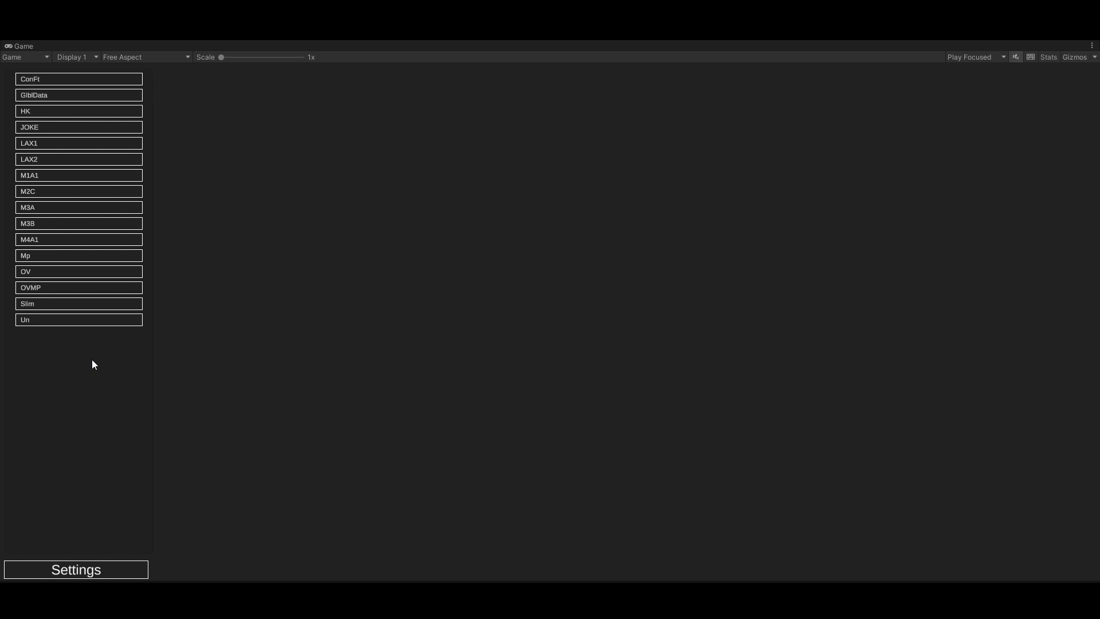
Try rebinding Move Camera Right to R, A and W in the editor's settings, and return it to D
{"action": "left_click", "coordinate": [91, 571]}
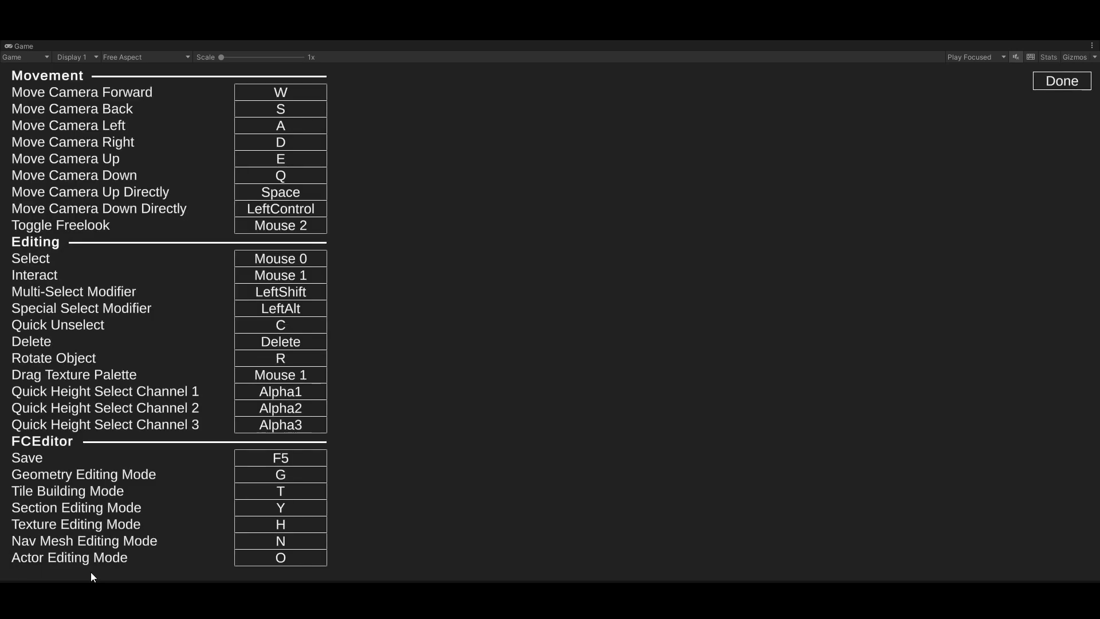
{"action": "left_click", "coordinate": [294, 143]}
{"action": "key", "text": "r"}
{"action": "left_click", "coordinate": [294, 142]}
{"action": "key", "text": "a"}
{"action": "left_click", "coordinate": [294, 141]}
{"action": "left_click", "coordinate": [294, 141]}
{"action": "key", "text": "w"}
{"action": "left_click", "coordinate": [294, 142]}
{"action": "key", "text": "d"}
{"action": "left_click", "coordinate": [1052, 88]}
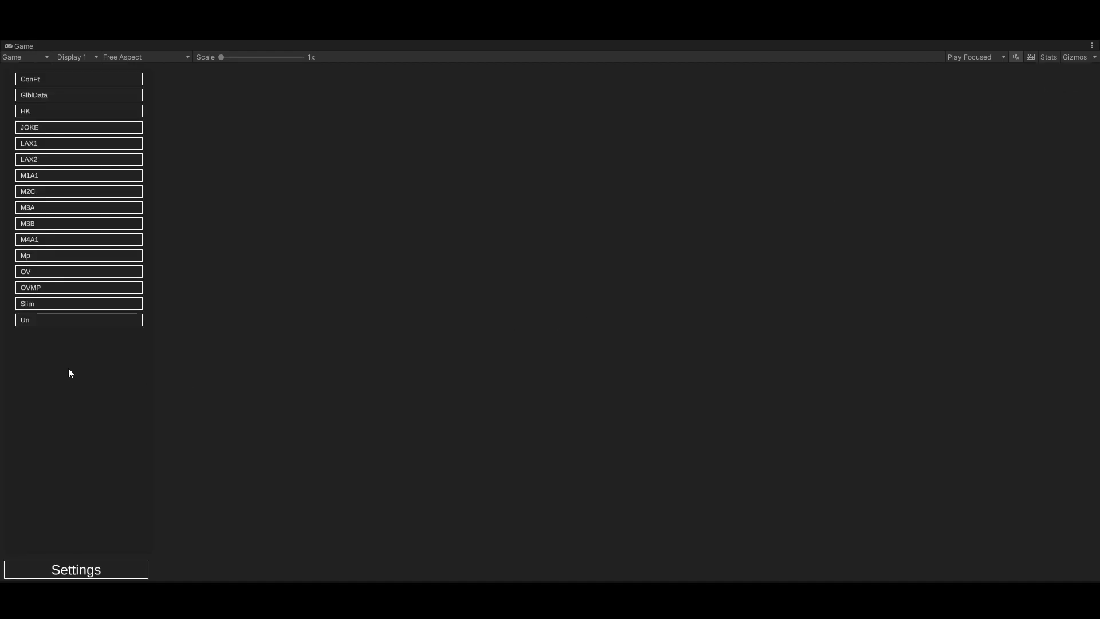
Choose the Mp mission file as the level to load
{"action": "left_click", "coordinate": [46, 256]}
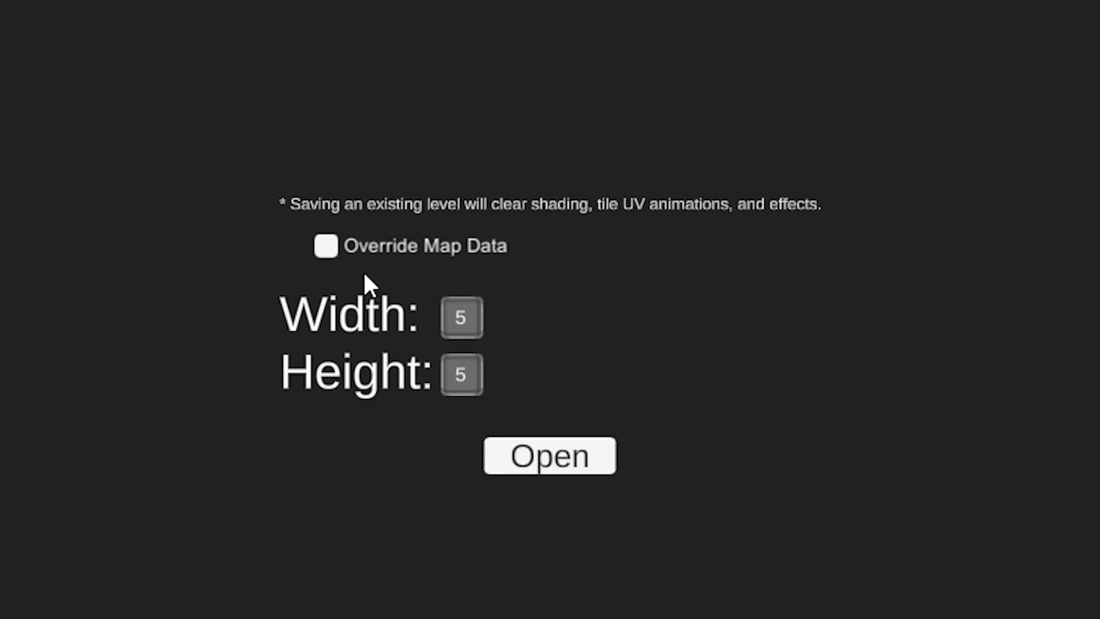
Try the Override Map Data option with a map width of 8, and turn the option off again
{"action": "left_click", "coordinate": [326, 247]}
{"action": "left_click", "coordinate": [469, 320]}
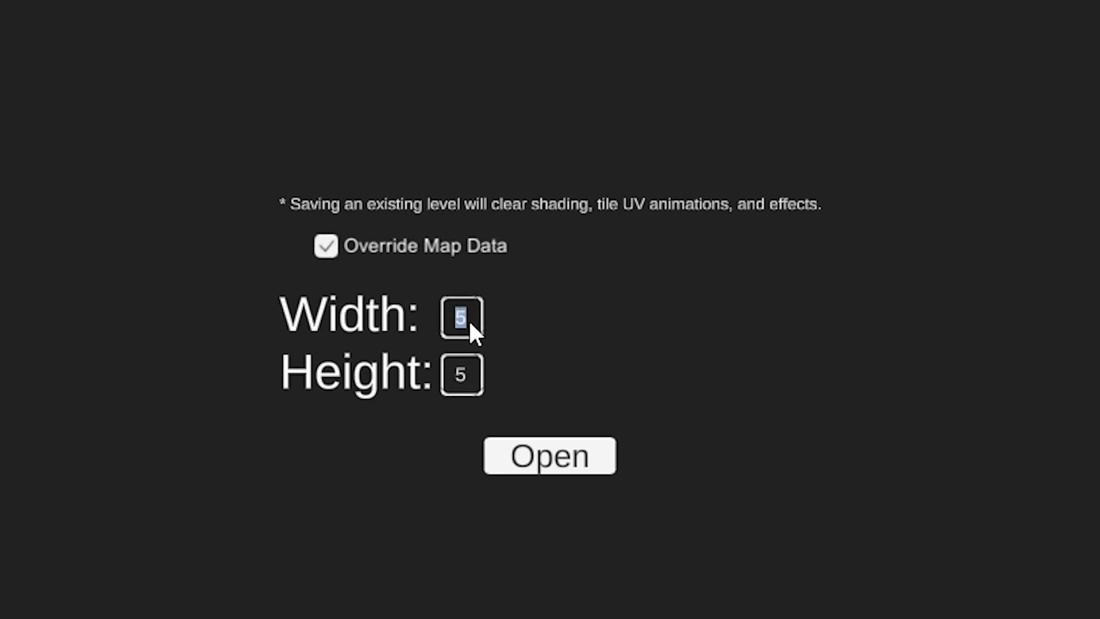
{"action": "type", "text": "8"}
{"action": "type", "text": "5"}
{"action": "left_click", "coordinate": [327, 246]}
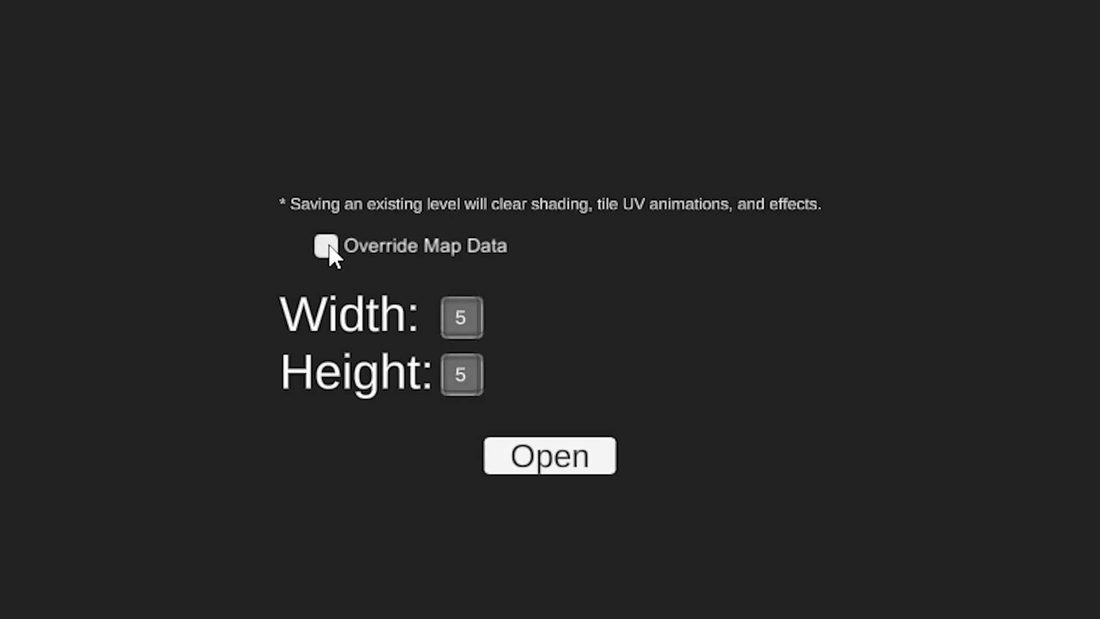
Open the Mp level with its existing map data
{"action": "left_click", "coordinate": [520, 463]}
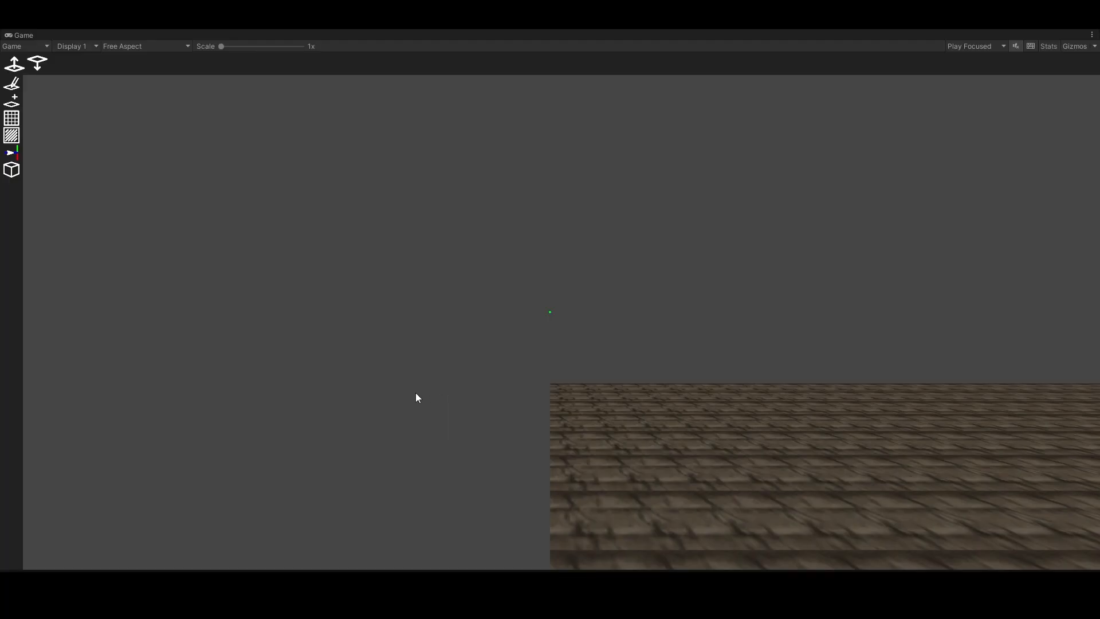
{"action": "right_click_drag", "start_coordinate": [432, 338], "coordinate": [163, 228]}
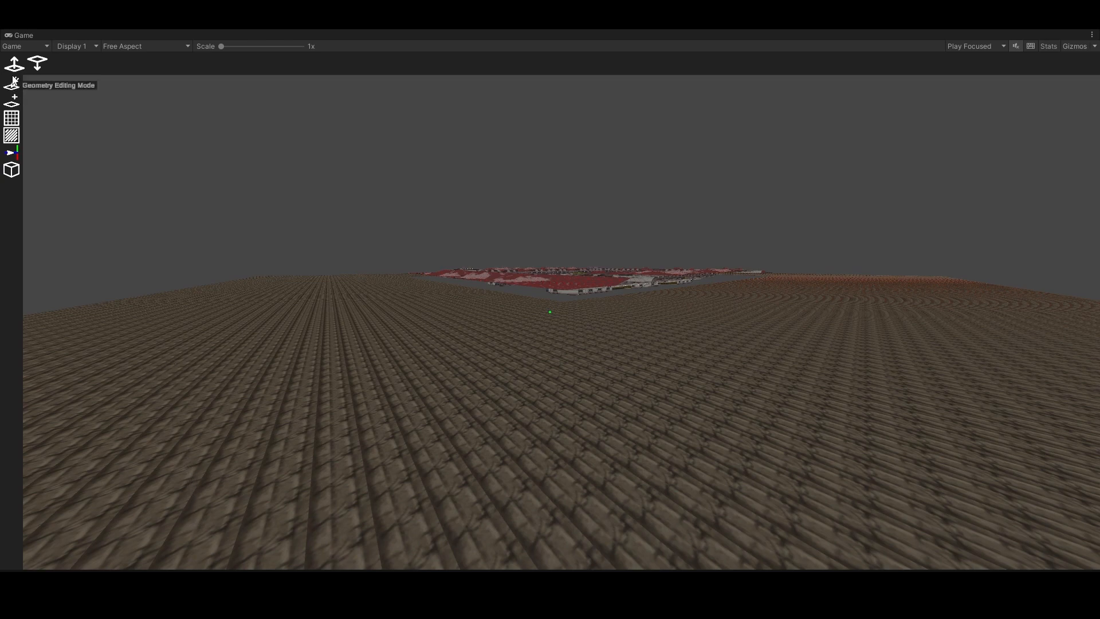
Look through the Section, Texture, Nav Mesh, Tile Building and Geometry editing modes
{"action": "left_click", "coordinate": [14, 122]}
{"action": "left_click", "coordinate": [14, 135]}
{"action": "left_click", "coordinate": [12, 154]}
{"action": "left_click", "coordinate": [13, 106]}
{"action": "left_click", "coordinate": [14, 87]}
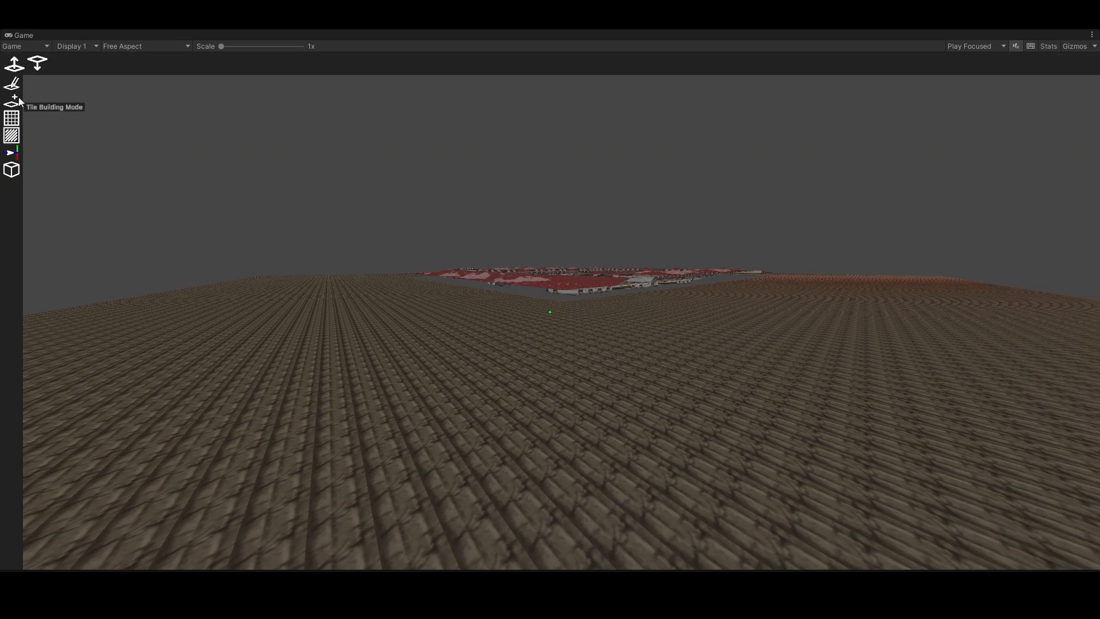
Fly over to the walled city and select the dark floor tile beside the octagonal structure in the corner near the blue base
{"action": "key", "text": "Tab"}
{"action": "key", "text": "space"}
{"action": "key", "text": "w"}
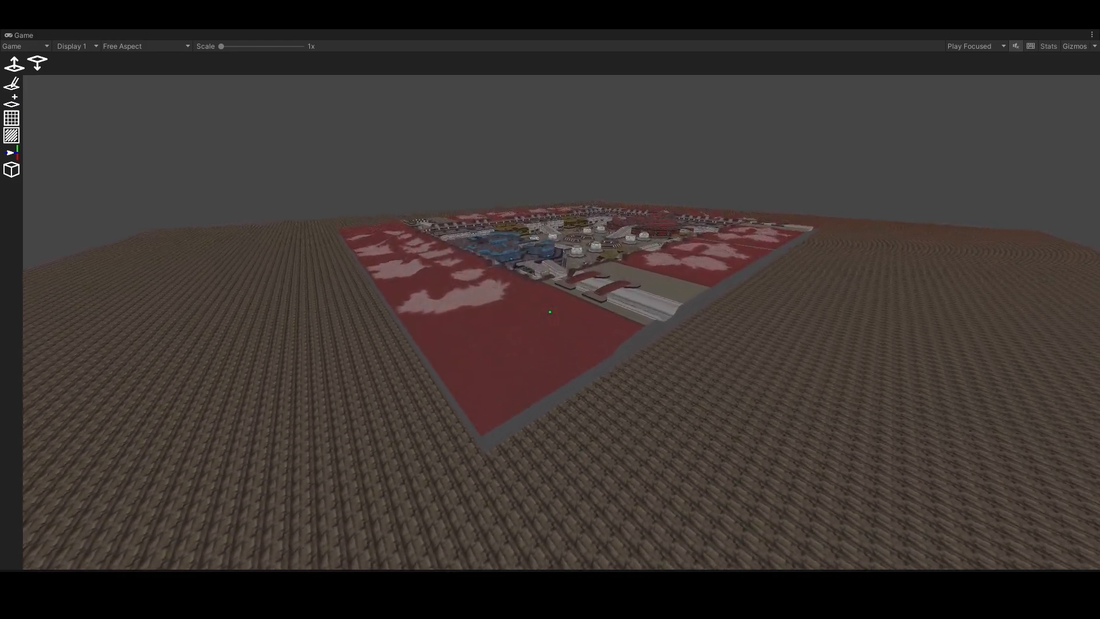
{"action": "key", "text": "w"}
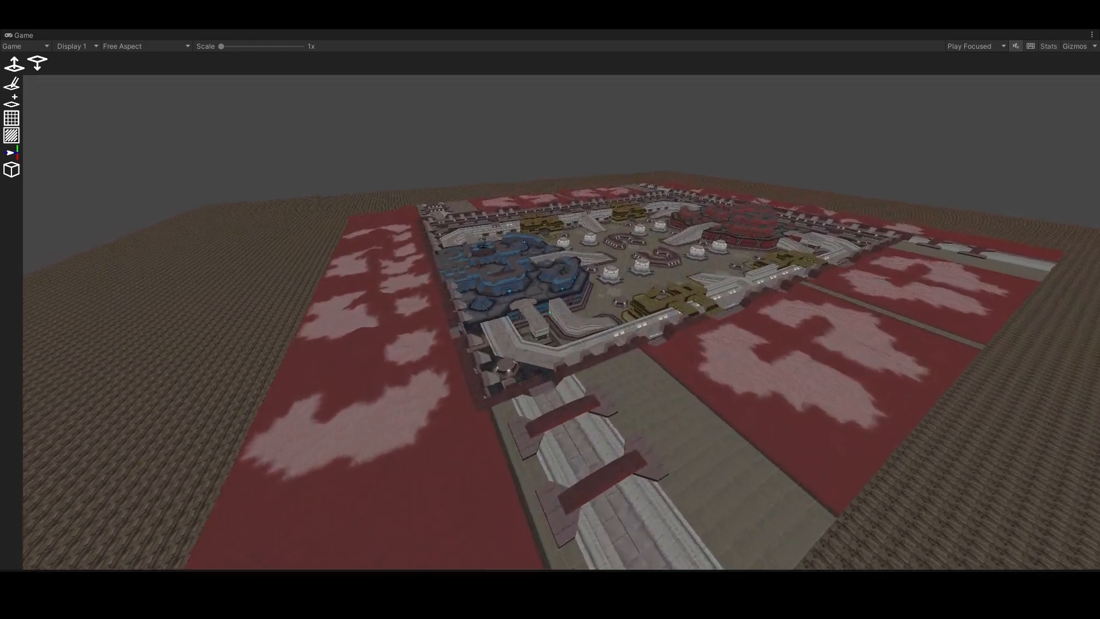
{"action": "key", "text": "Tab"}
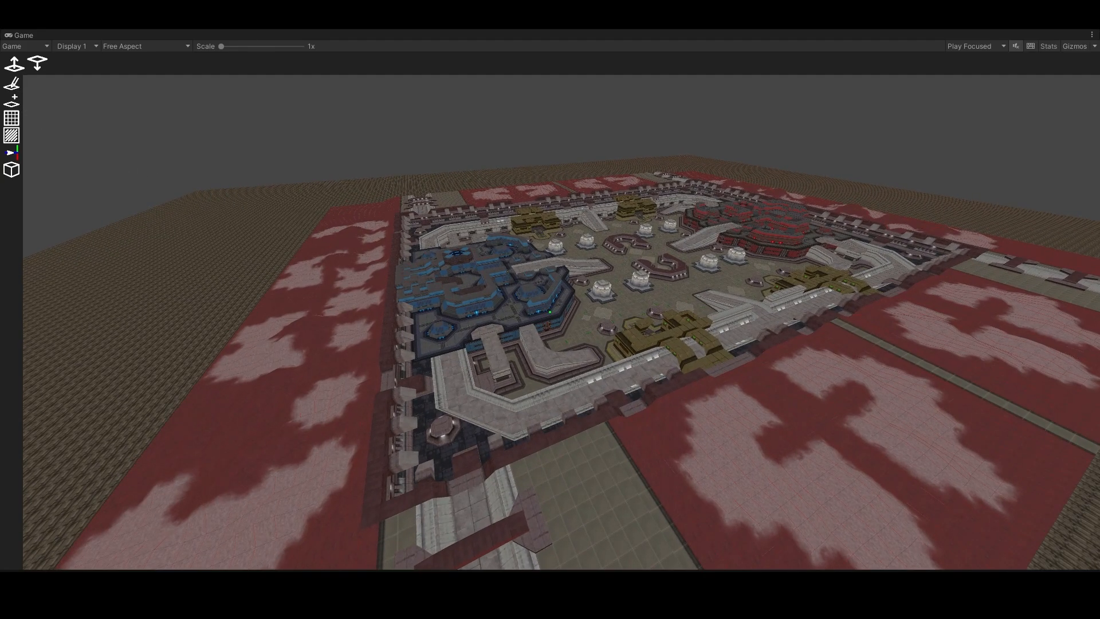
{"action": "key", "text": "d"}
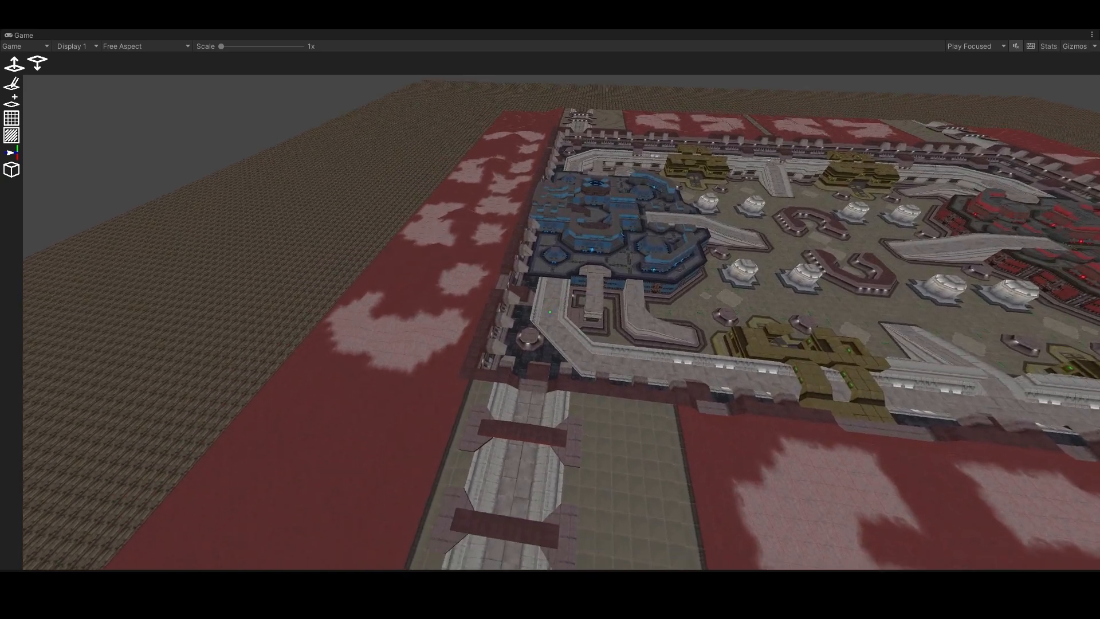
{"action": "key", "text": "w"}
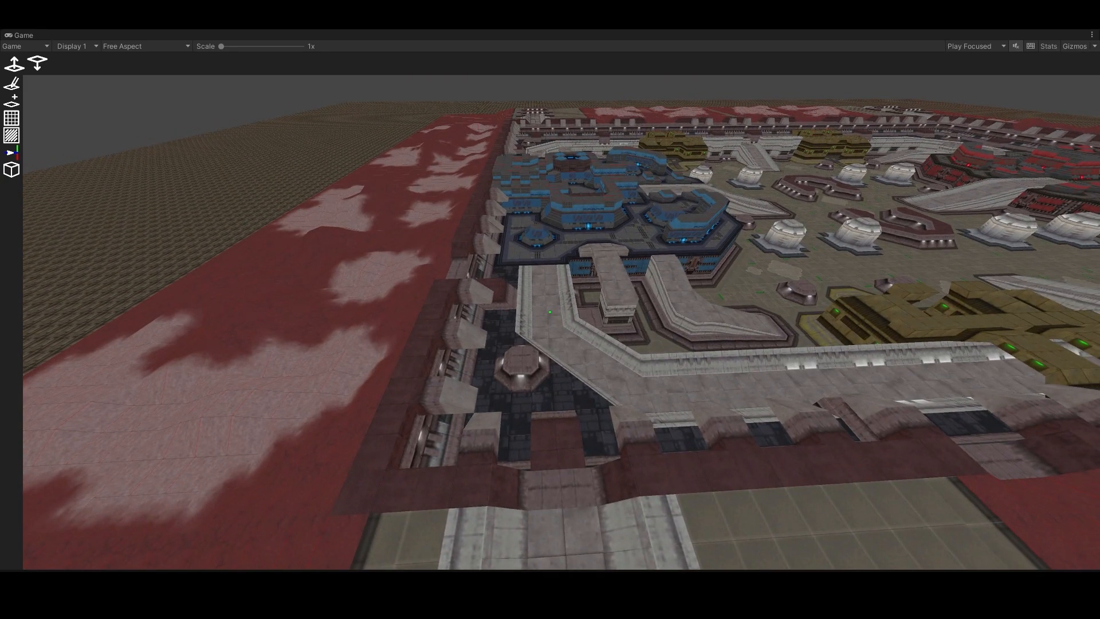
{"action": "key", "text": "w"}
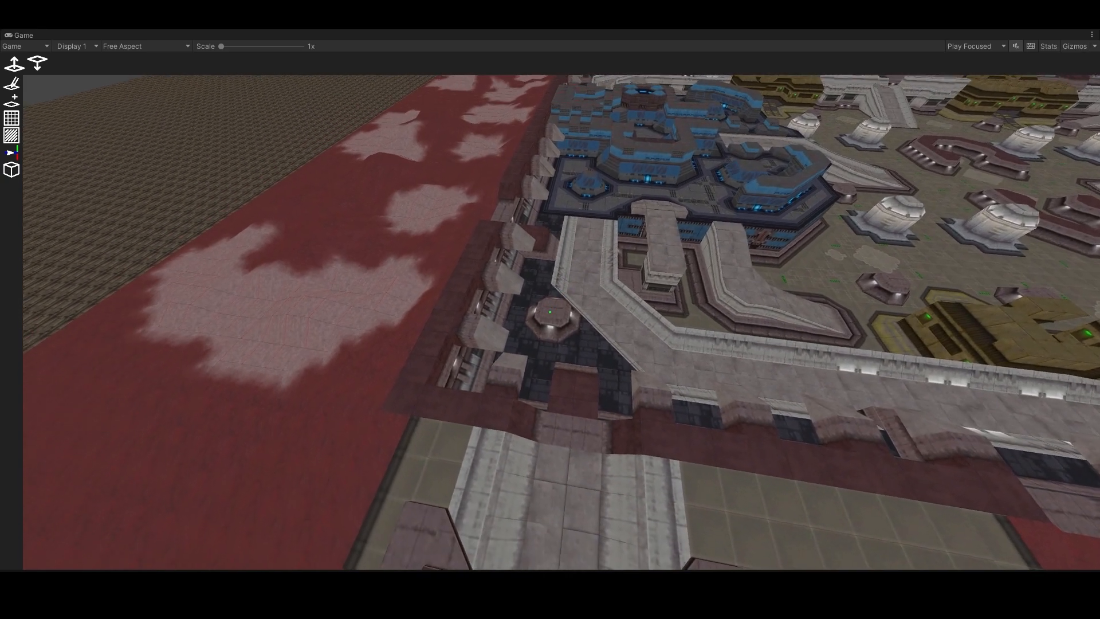
{"action": "left_click", "coordinate": [550, 312]}
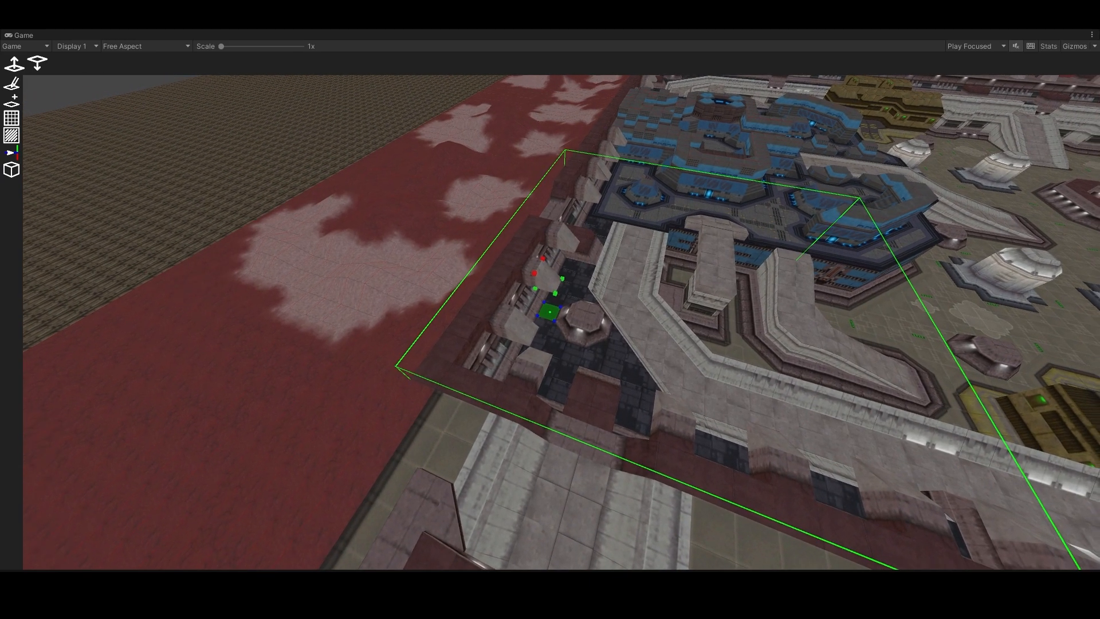
Examine the green section outline and the red, green and blue height points around the selected tile from several angles
{"action": "key", "text": "a"}
{"action": "key", "text": "d"}
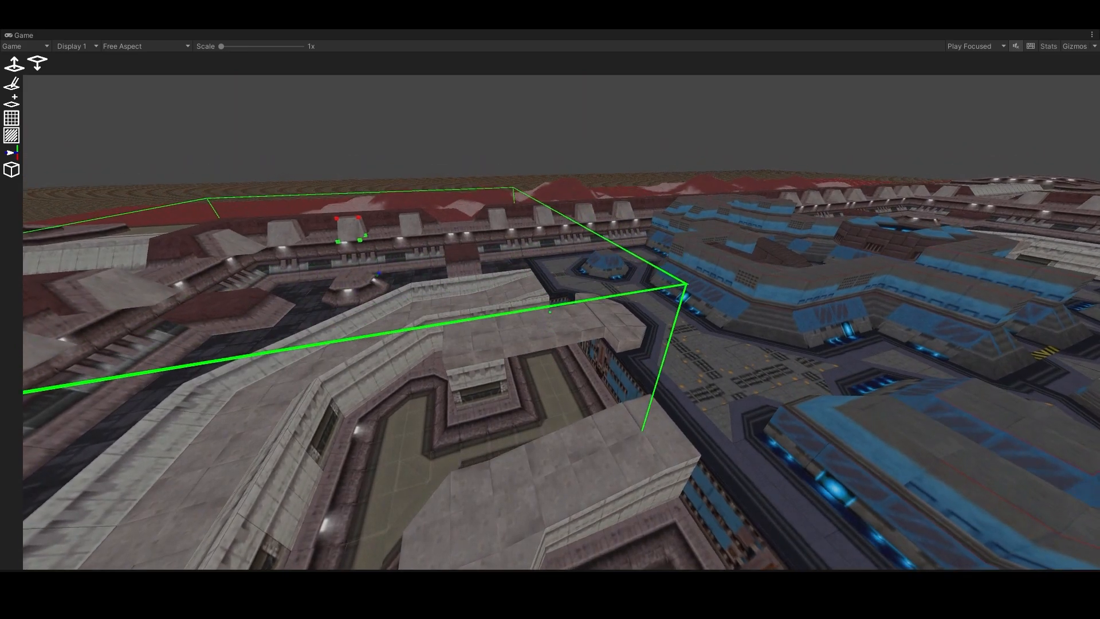
{"action": "key", "text": "a"}
{"action": "key", "text": "d"}
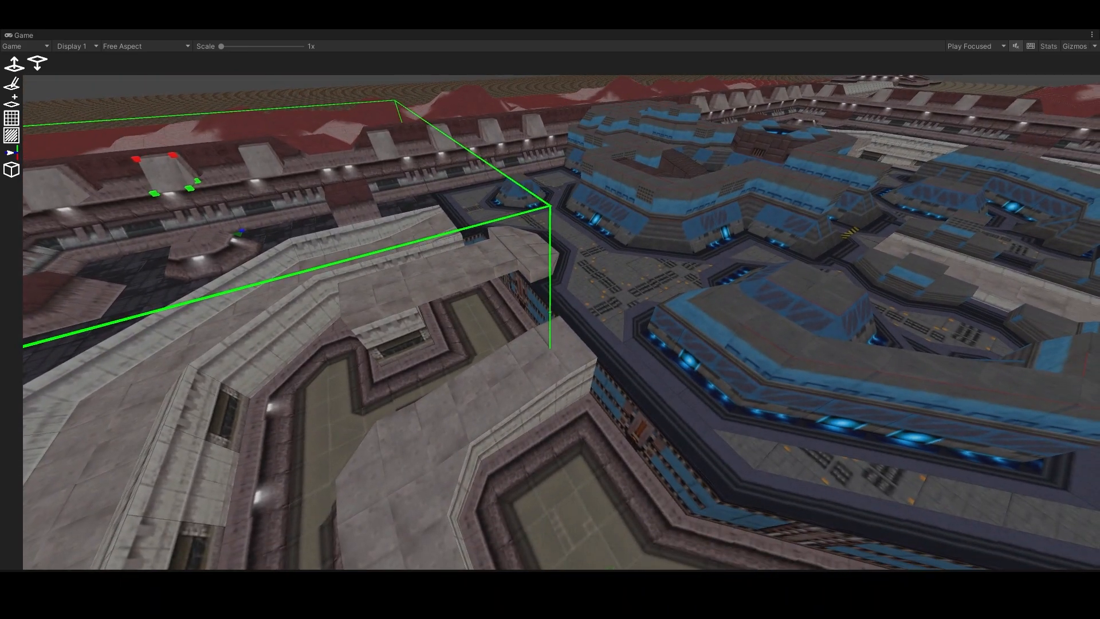
{"action": "key", "text": "w"}
{"action": "key", "text": "d"}
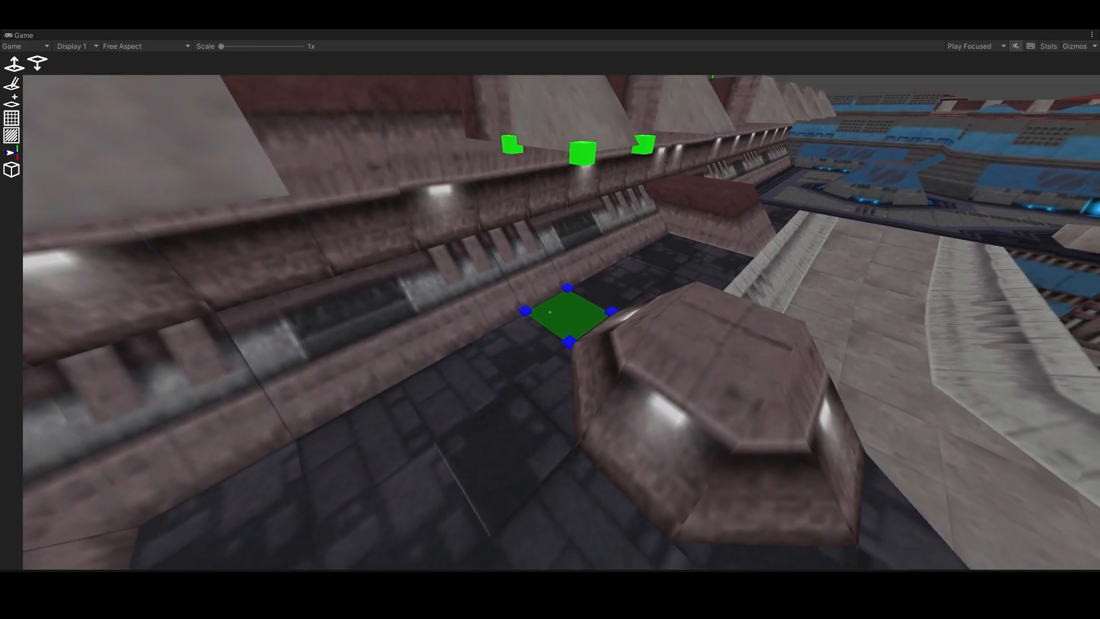
{"action": "key", "text": "d"}
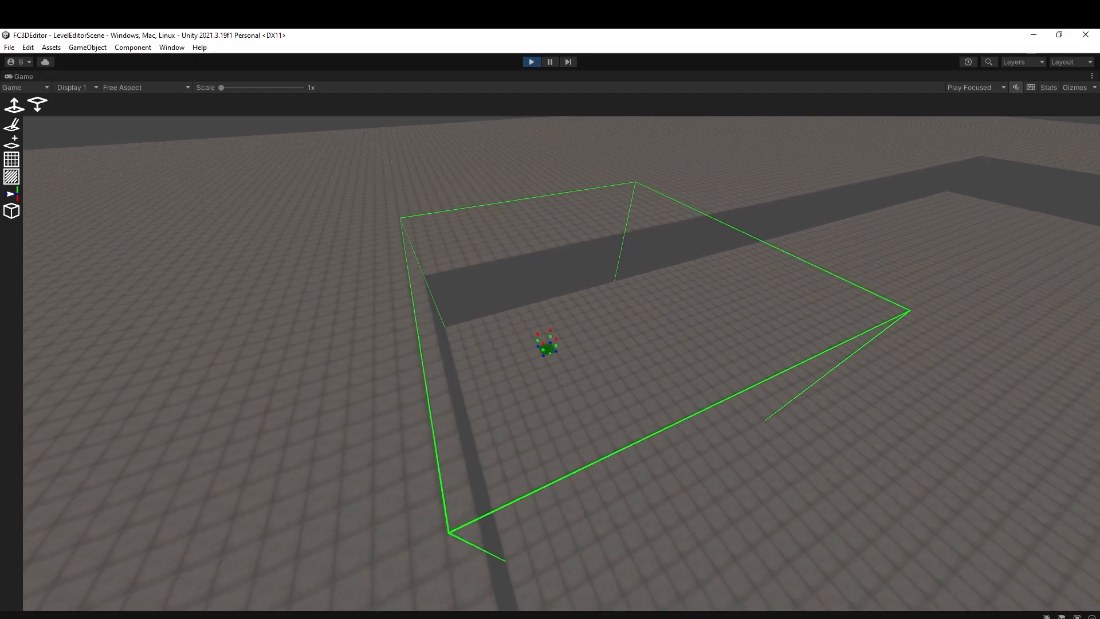
{"action": "key", "text": "d"}
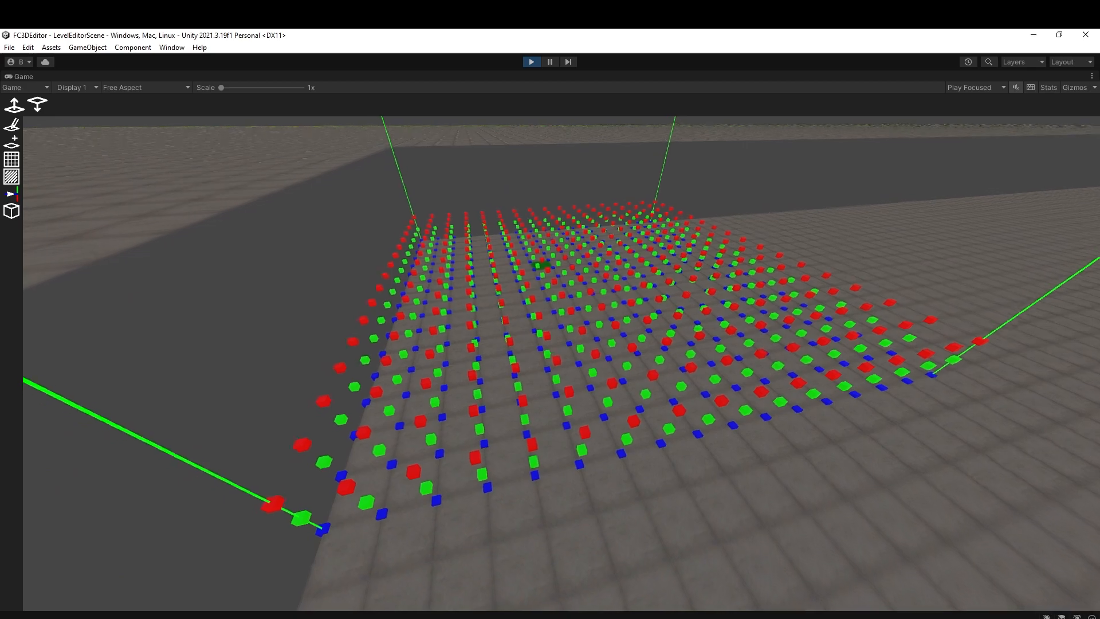
{"action": "key", "text": "d"}
{"action": "key", "text": "d"}
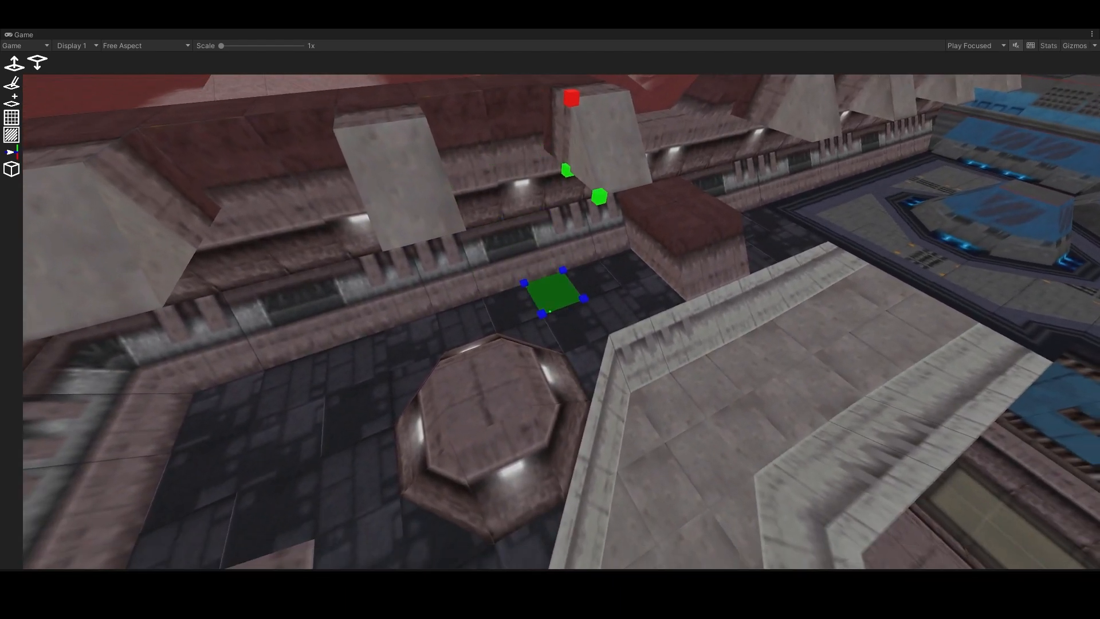
{"action": "key", "text": "d"}
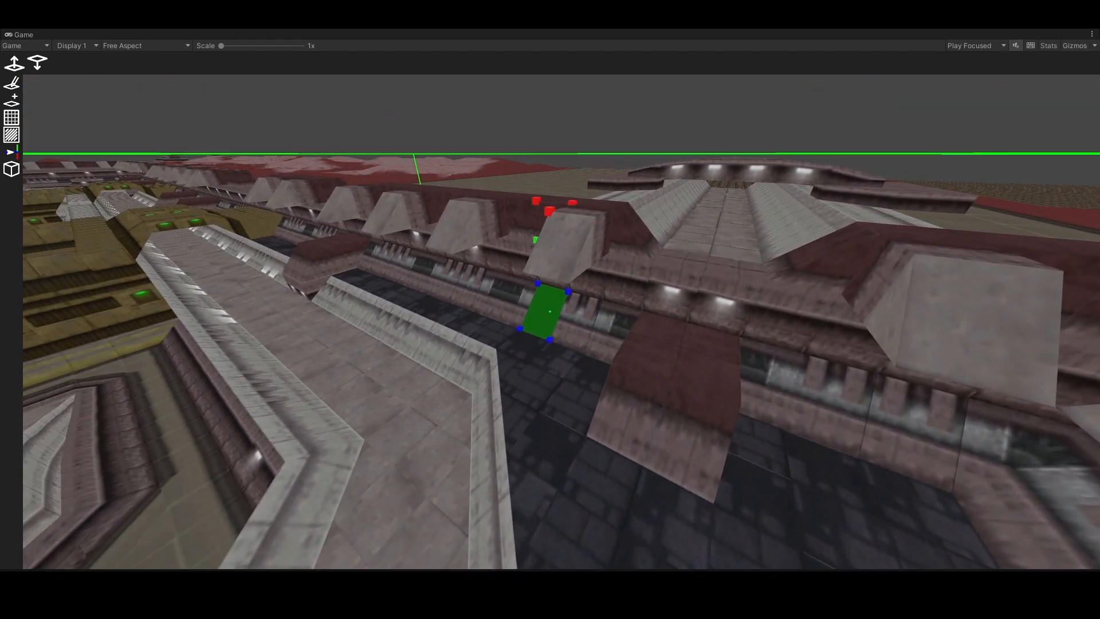
{"action": "key", "text": "a"}
{"action": "key", "text": "a"}
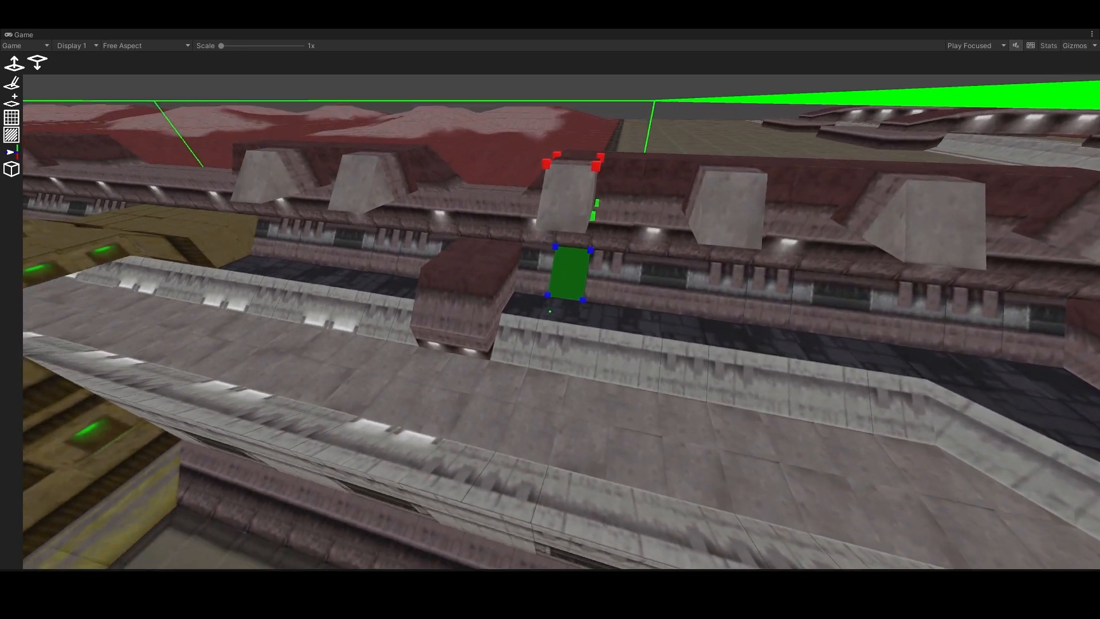
Select a floor tile in the middle of the light grey walkway on top of the wall, beside the lit edge
{"action": "key", "text": "a"}
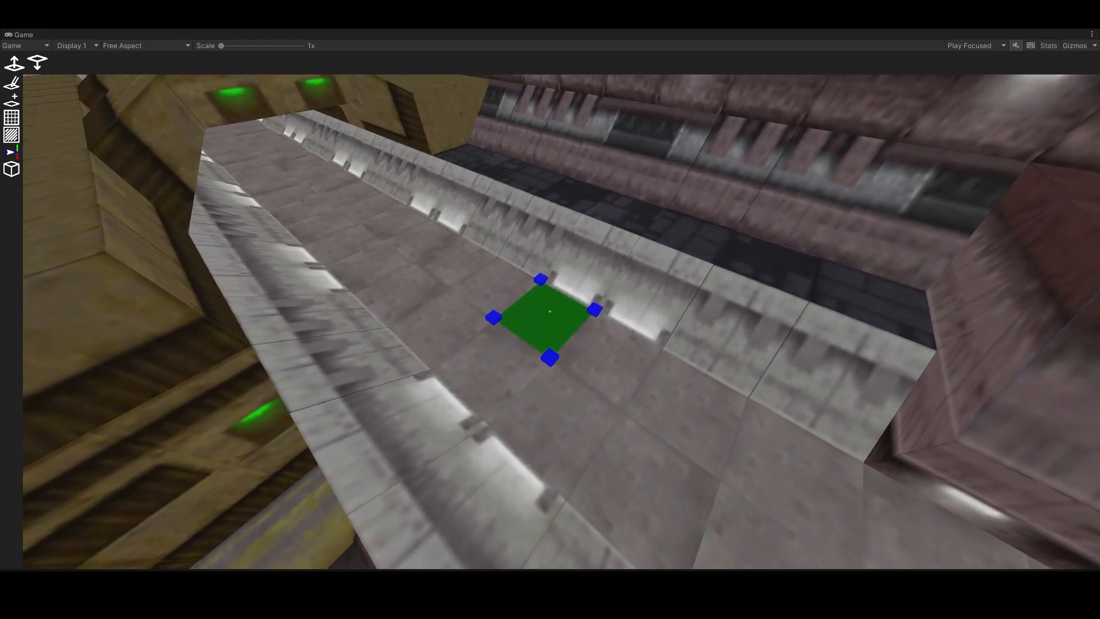
{"action": "left_click", "coordinate": [550, 311]}
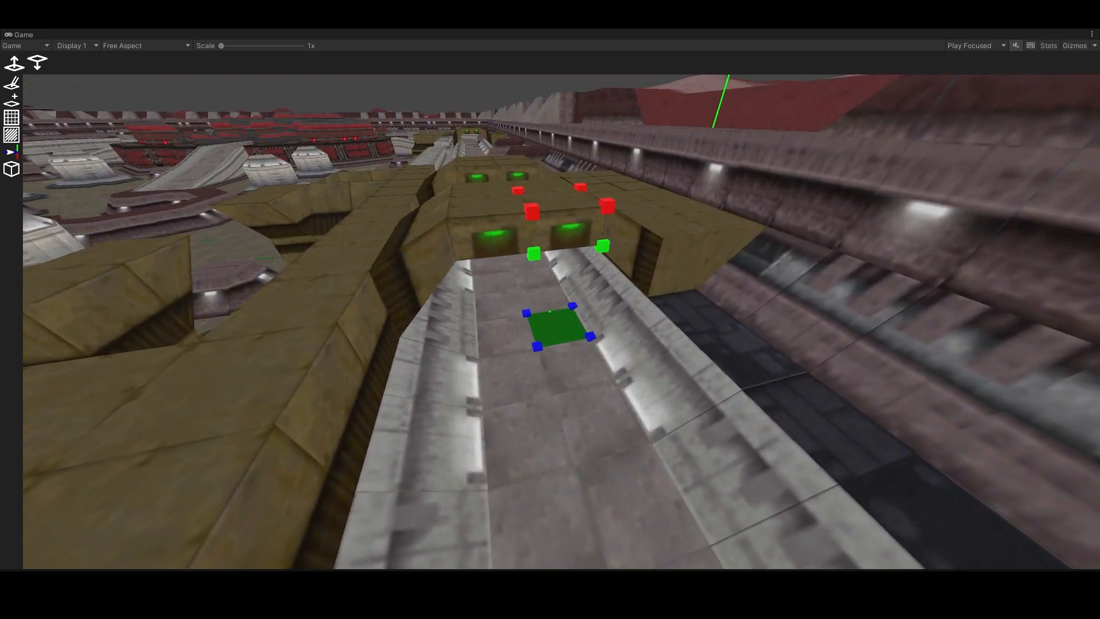
{"action": "key", "text": "w"}
{"action": "key", "text": "a"}
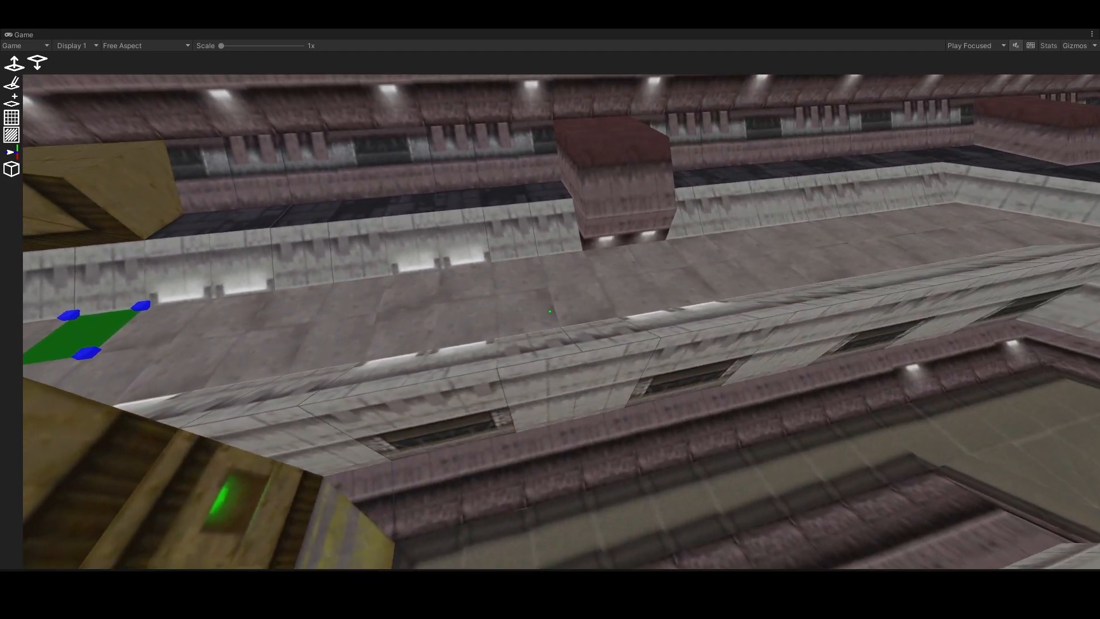
{"action": "key", "text": "d"}
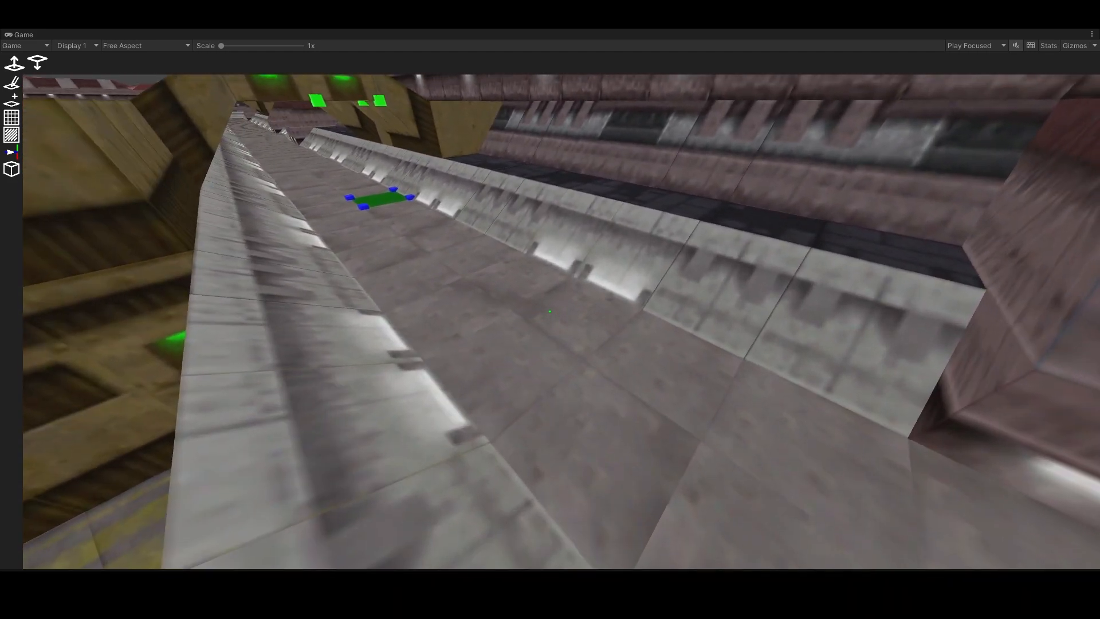
{"action": "left_click", "coordinate": [550, 312]}
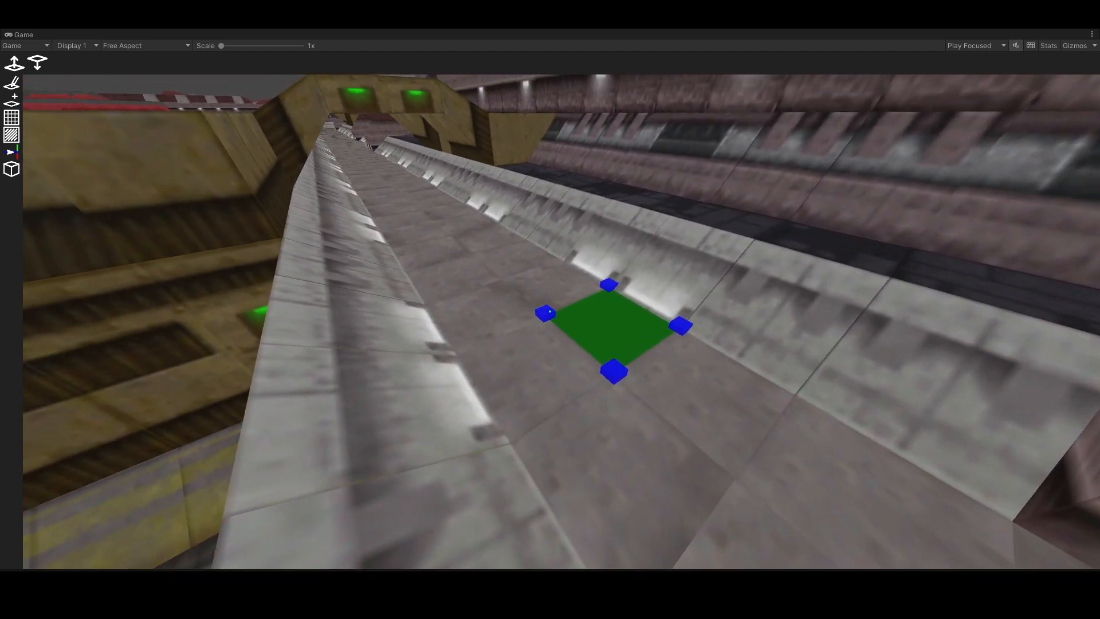
Raise one blue corner height point of the selected walkway tile into a spike, and lower it back towards the floor
{"action": "key", "text": "d"}
{"action": "left_click_drag", "start_coordinate": [570, 324], "coordinate": [567, 297]}
{"action": "key", "text": "s"}
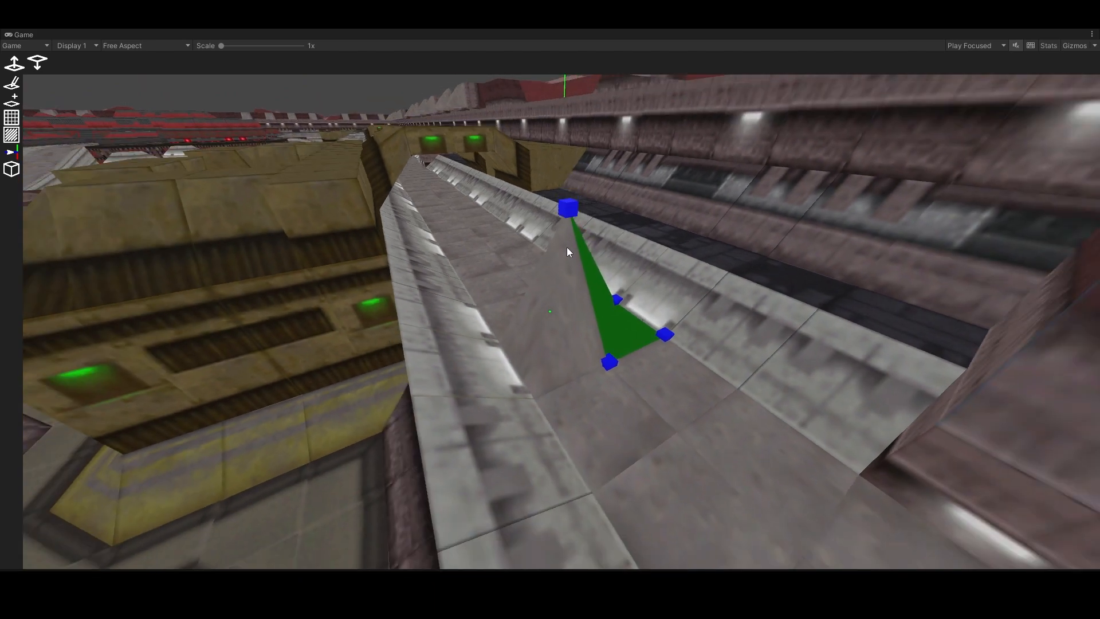
{"action": "left_click_drag", "start_coordinate": [566, 209], "coordinate": [569, 177]}
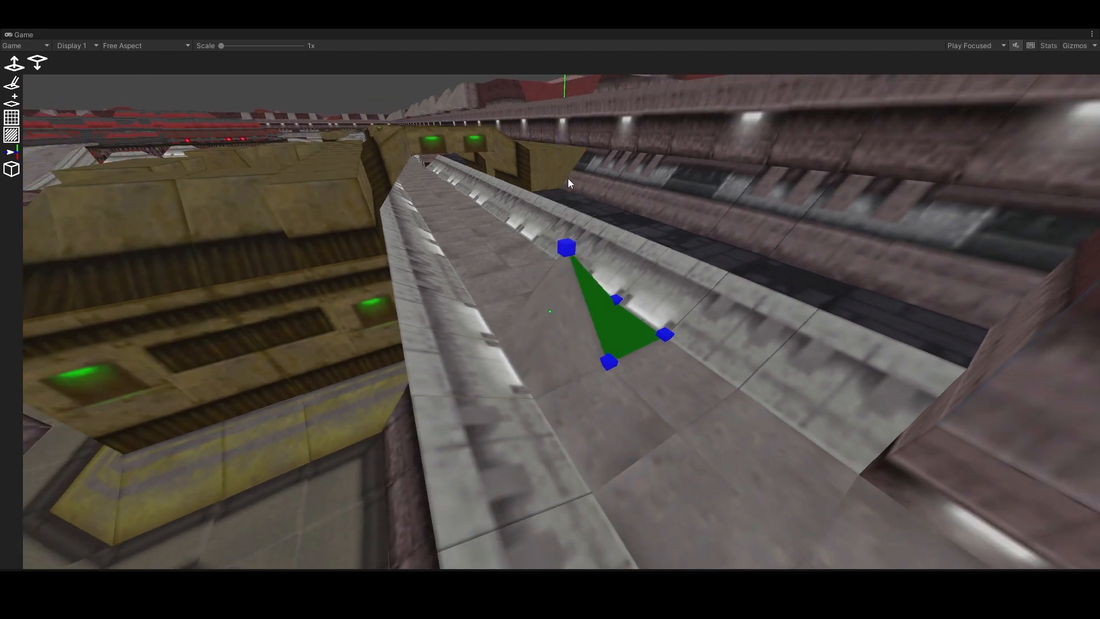
{"action": "left_click_drag", "start_coordinate": [562, 243], "coordinate": [565, 283]}
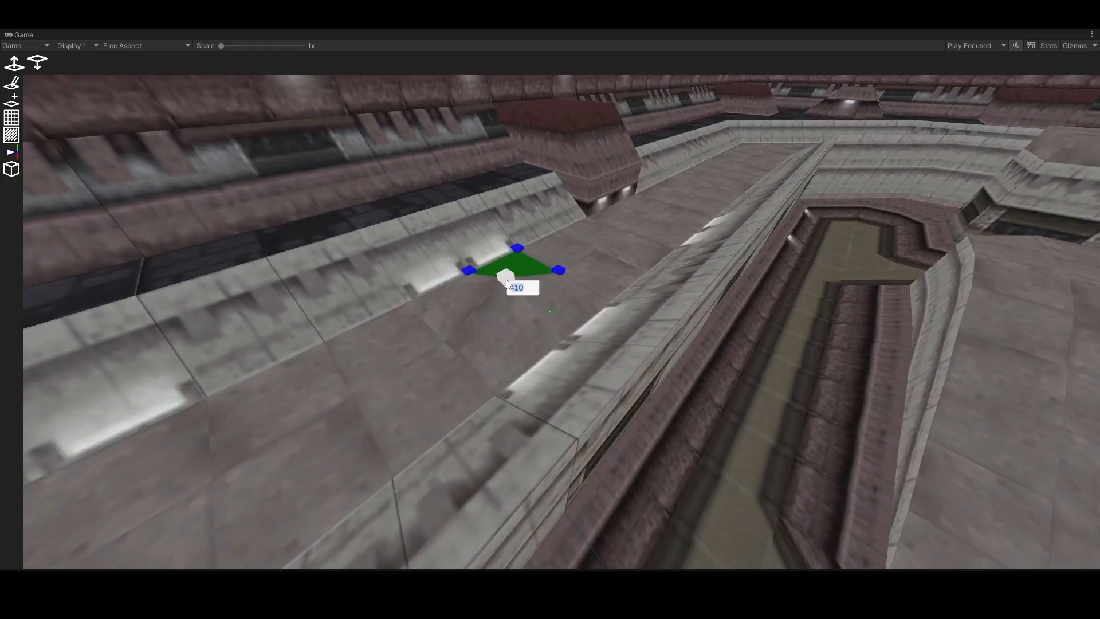
Enter exact heights of -15, 50 and -120 for the walkway tile's corner height point, one after another
{"action": "type", "text": "-15"}
{"action": "key", "text": "Return"}
{"action": "key", "text": "w"}
{"action": "right_click_drag", "start_coordinate": [512, 285], "coordinate": [544, 303]}
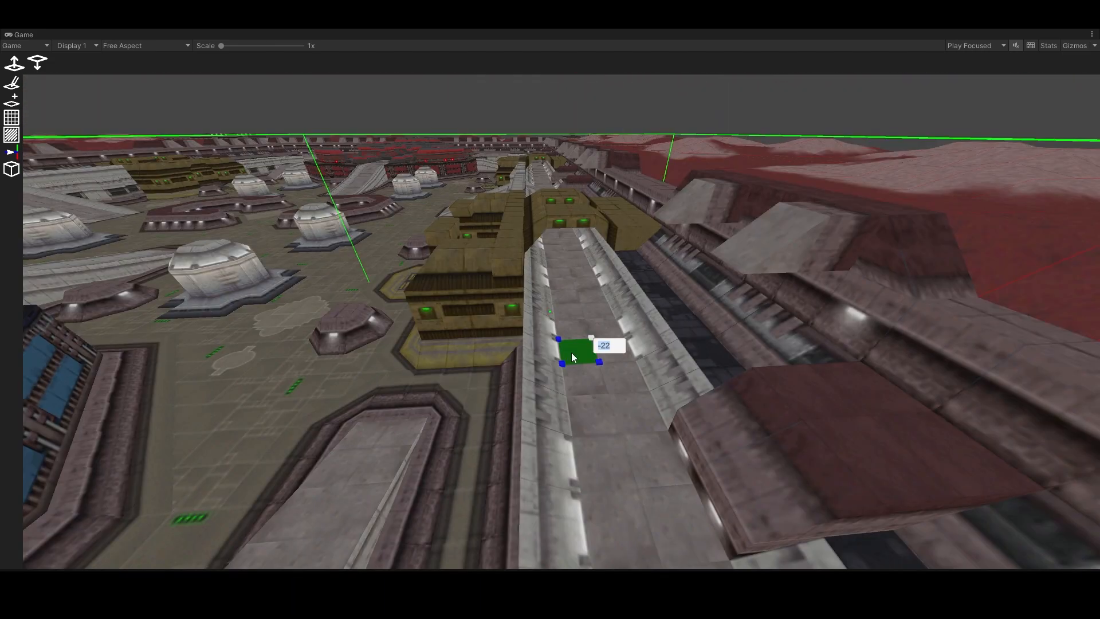
{"action": "type", "text": "50"}
{"action": "key", "text": "Return"}
{"action": "key", "text": "a"}
{"action": "right_click_drag", "start_coordinate": [587, 372], "coordinate": [550, 312]}
{"action": "left_click", "coordinate": [577, 199]}
{"action": "type", "text": "-120"}
{"action": "key", "text": "Return"}
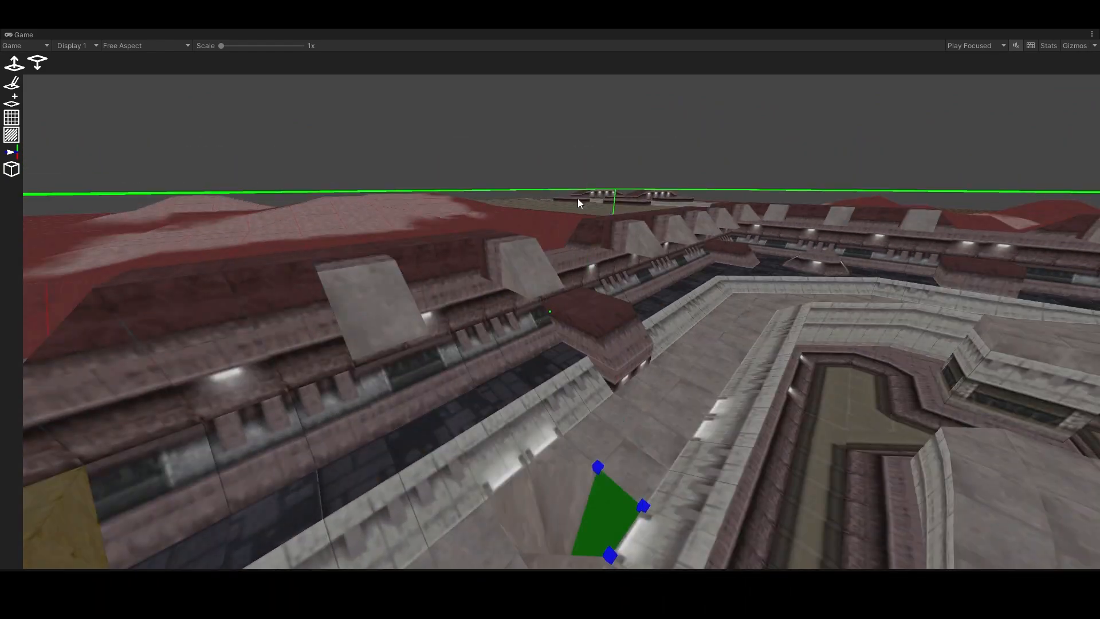
Select all four blue corner height points of a plaza floor tile beside the cross-shaped marking and raise them together
{"action": "key", "text": "w"}
{"action": "right_click_drag", "start_coordinate": [555, 373], "coordinate": [551, 311]}
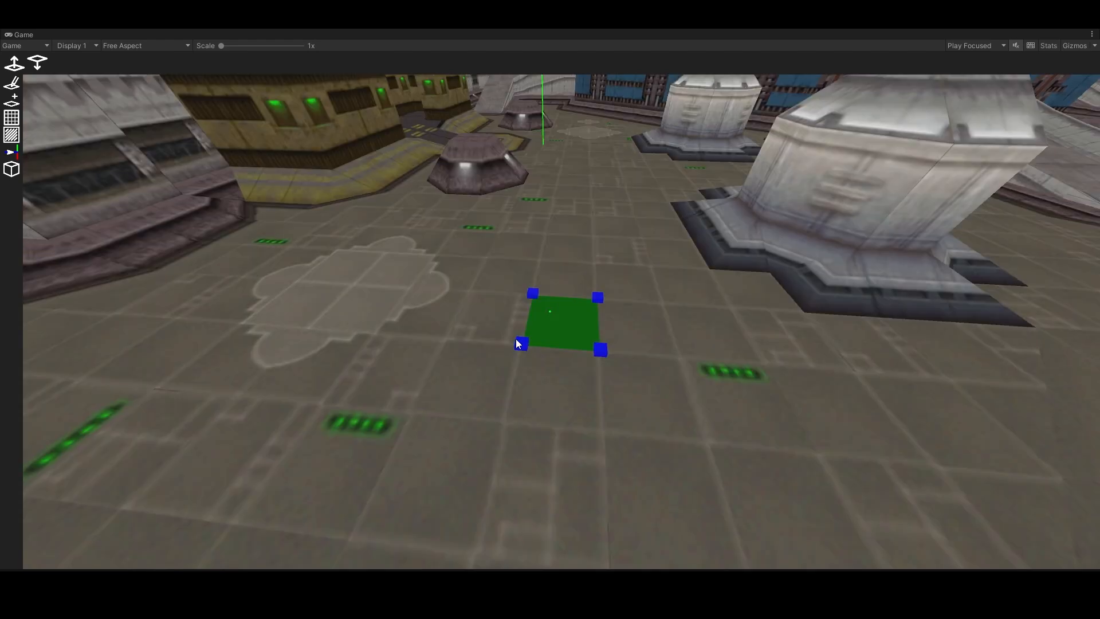
{"action": "left_click", "coordinate": [521, 343]}
{"action": "left_click", "coordinate": [533, 294]}
{"action": "left_click", "coordinate": [597, 297]}
{"action": "left_click", "coordinate": [601, 347]}
{"action": "left_click_drag", "start_coordinate": [605, 346], "coordinate": [606, 325]}
Add the height points of neighbouring plaza tiles to the selection and raise the whole group into a tall block
{"action": "right_click_drag", "start_coordinate": [607, 324], "coordinate": [550, 311]}
{"action": "left_click_drag", "start_coordinate": [558, 305], "coordinate": [556, 289]}
{"action": "right_click_drag", "start_coordinate": [556, 289], "coordinate": [550, 311]}
{"action": "left_click", "coordinate": [507, 373]}
{"action": "left_click_drag", "start_coordinate": [572, 323], "coordinate": [577, 308]}
{"action": "right_click_drag", "start_coordinate": [576, 308], "coordinate": [528, 345]}
{"action": "left_click_drag", "start_coordinate": [526, 343], "coordinate": [525, 304]}
{"action": "left_click", "coordinate": [524, 293]}
{"action": "right_click_drag", "start_coordinate": [524, 304], "coordinate": [550, 312]}
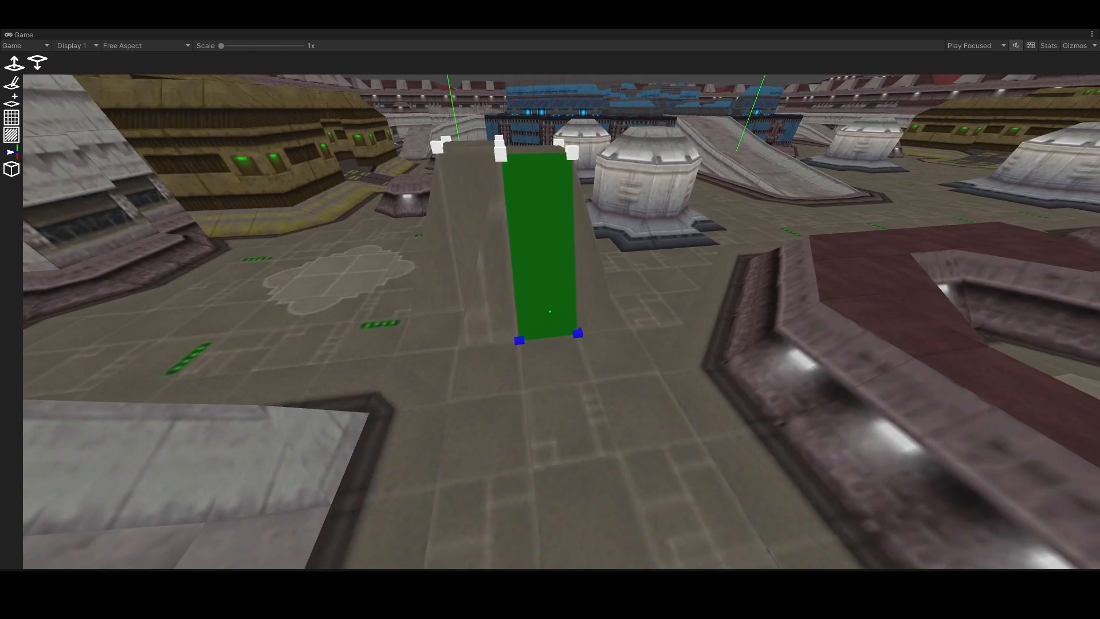
Flatten the raised block by giving all selected points the height of the adjacent tile's ground-level corner
{"action": "right_click_drag", "start_coordinate": [551, 311], "coordinate": [551, 311]}
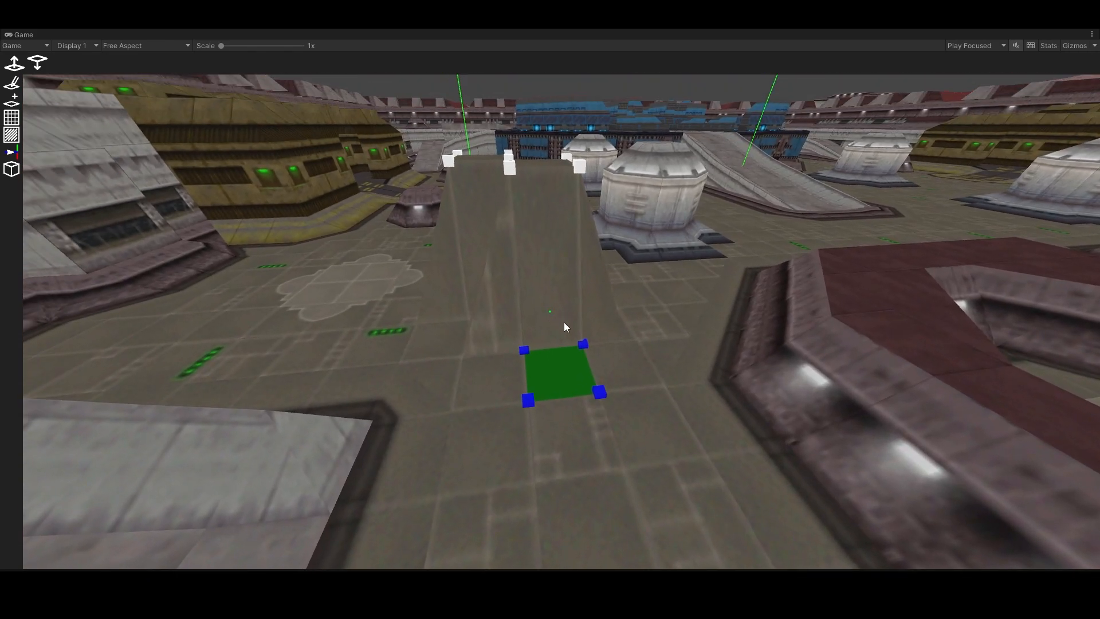
{"action": "double_click", "coordinate": [583, 347]}
{"action": "key", "text": "Return"}
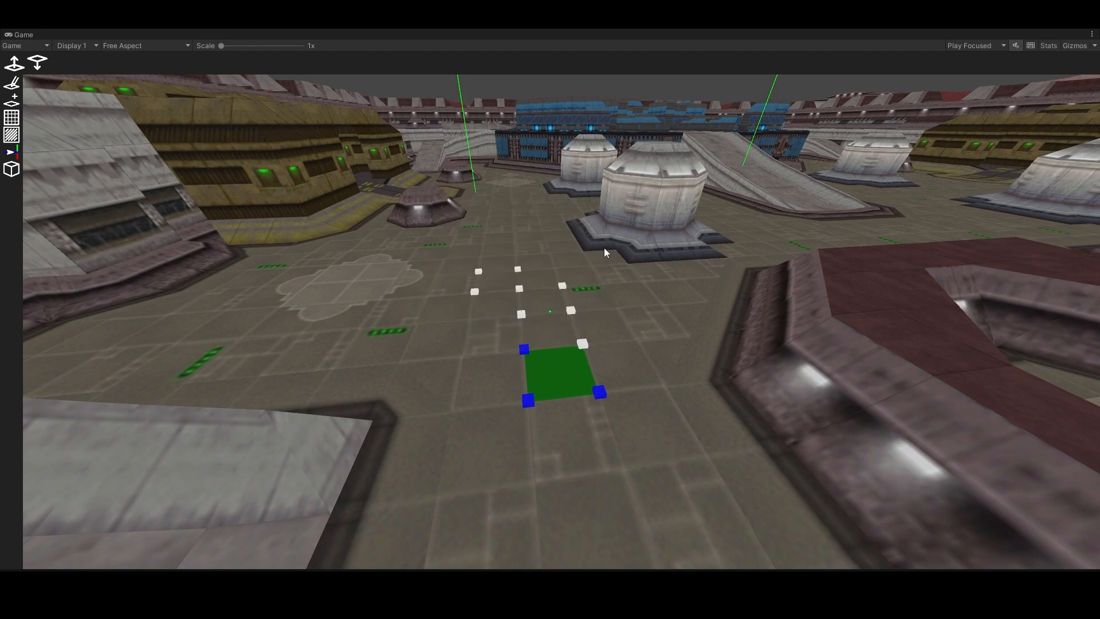
Cycle the point selection through the height channels of the dark floor tile by the outer wall and raise its red and green points
{"action": "right_click_drag", "start_coordinate": [583, 261], "coordinate": [550, 311]}
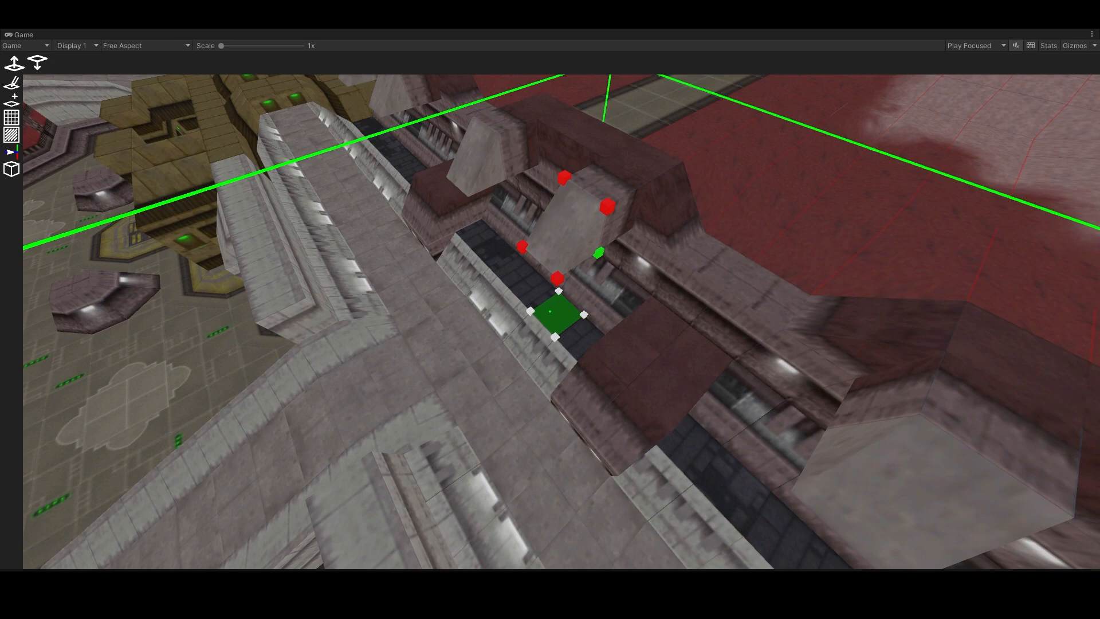
{"action": "right_click_drag", "start_coordinate": [550, 311], "coordinate": [550, 311]}
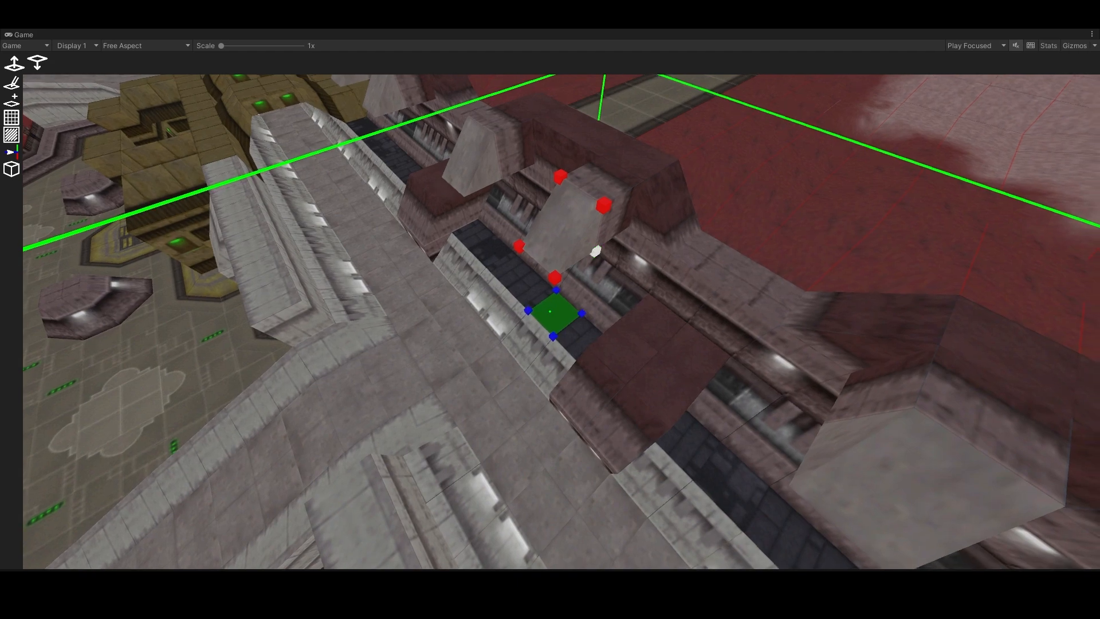
{"action": "key", "text": "Tab"}
{"action": "key", "text": "Tab"}
{"action": "left_click_drag", "start_coordinate": [558, 283], "coordinate": [559, 256]}
{"action": "right_click_drag", "start_coordinate": [551, 281], "coordinate": [550, 311]}
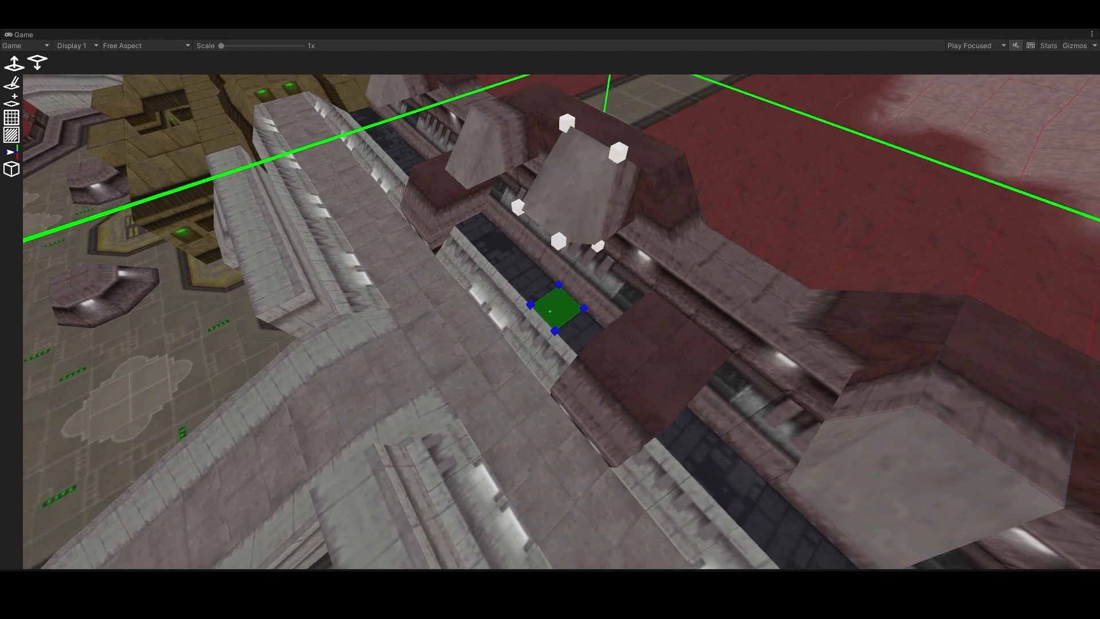
{"action": "left_click_drag", "start_coordinate": [603, 245], "coordinate": [608, 224]}
{"action": "right_click_drag", "start_coordinate": [595, 262], "coordinate": [550, 312]}
Select every floor height point in the plaza section beside the yellow base and raise them together
{"action": "right_click_drag", "start_coordinate": [550, 311], "coordinate": [550, 311]}
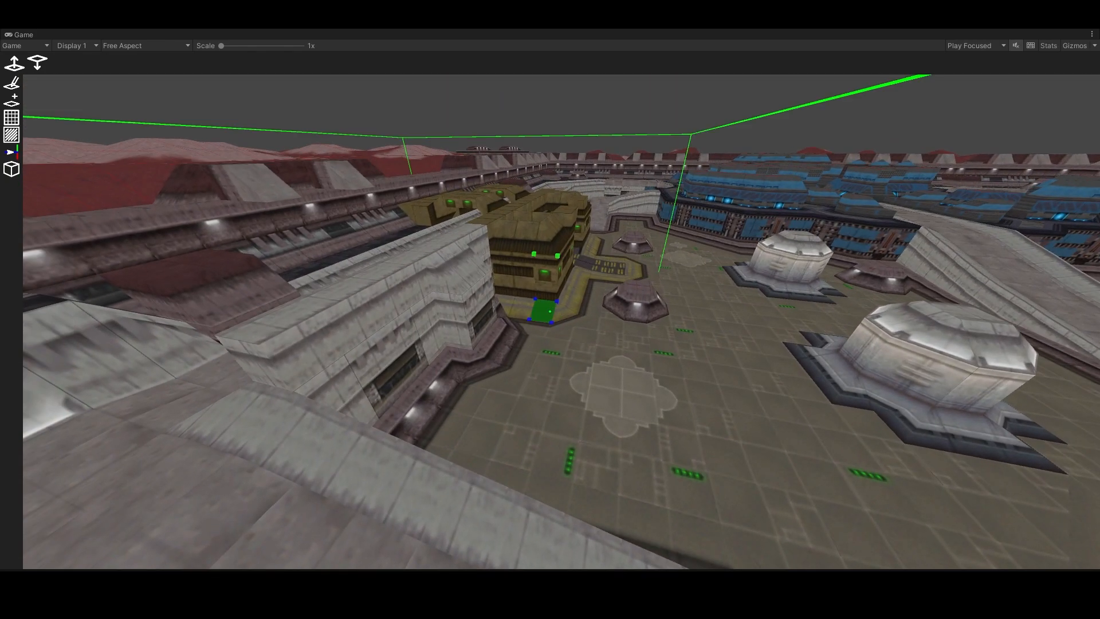
{"action": "left_click", "coordinate": [588, 327]}
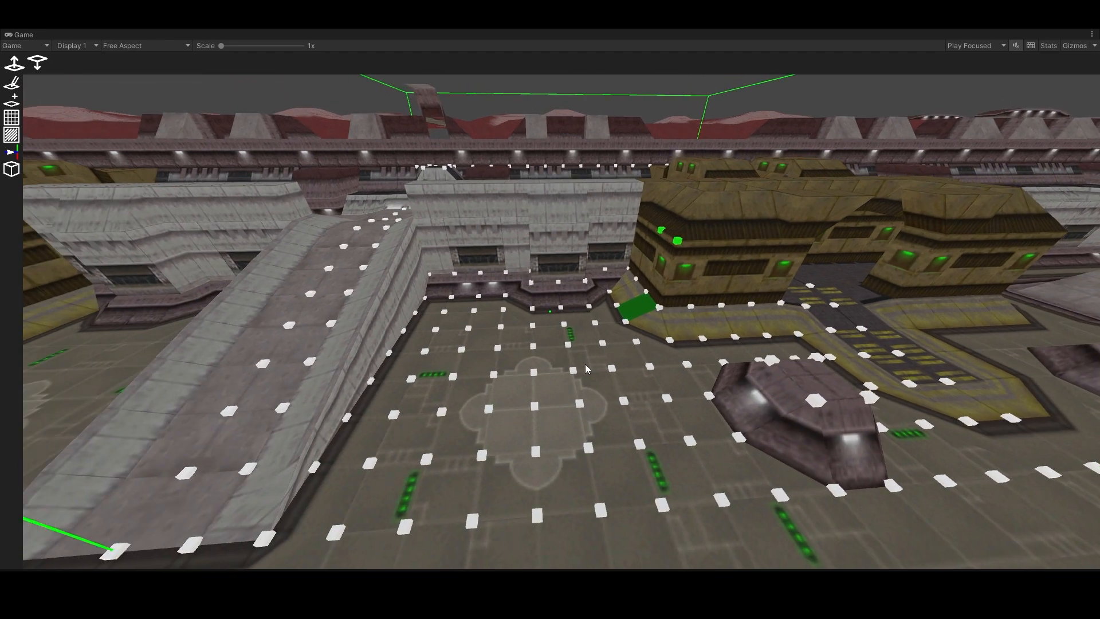
{"action": "left_click_drag", "start_coordinate": [576, 370], "coordinate": [573, 358]}
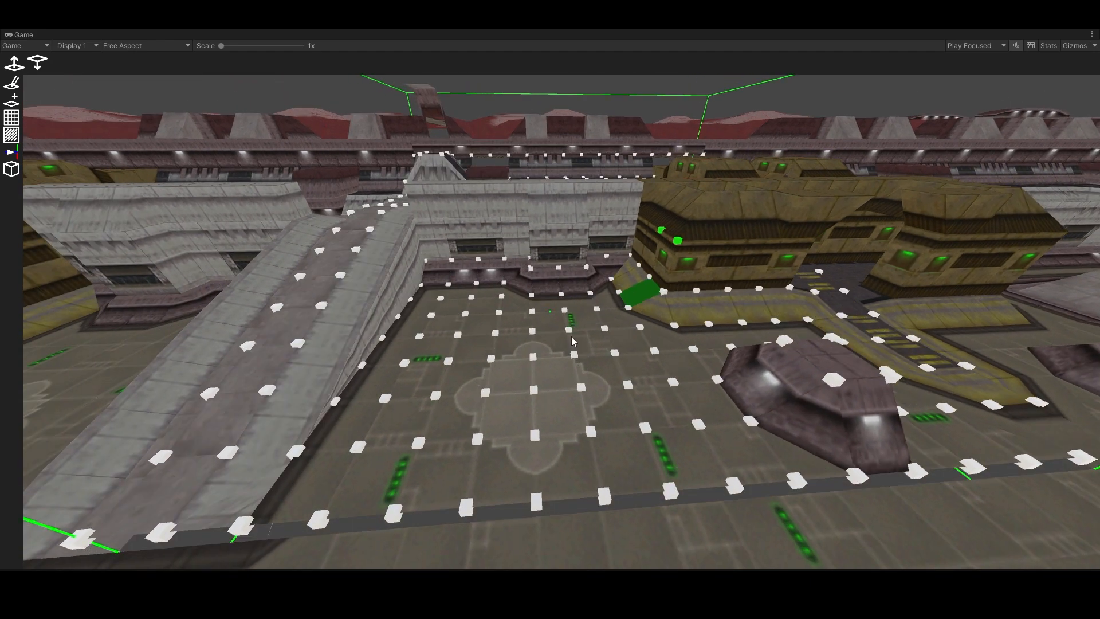
Select three plaza floor tiles next to the cross-shaped marking and clear the selection
{"action": "right_click_drag", "start_coordinate": [573, 340], "coordinate": [550, 311]}
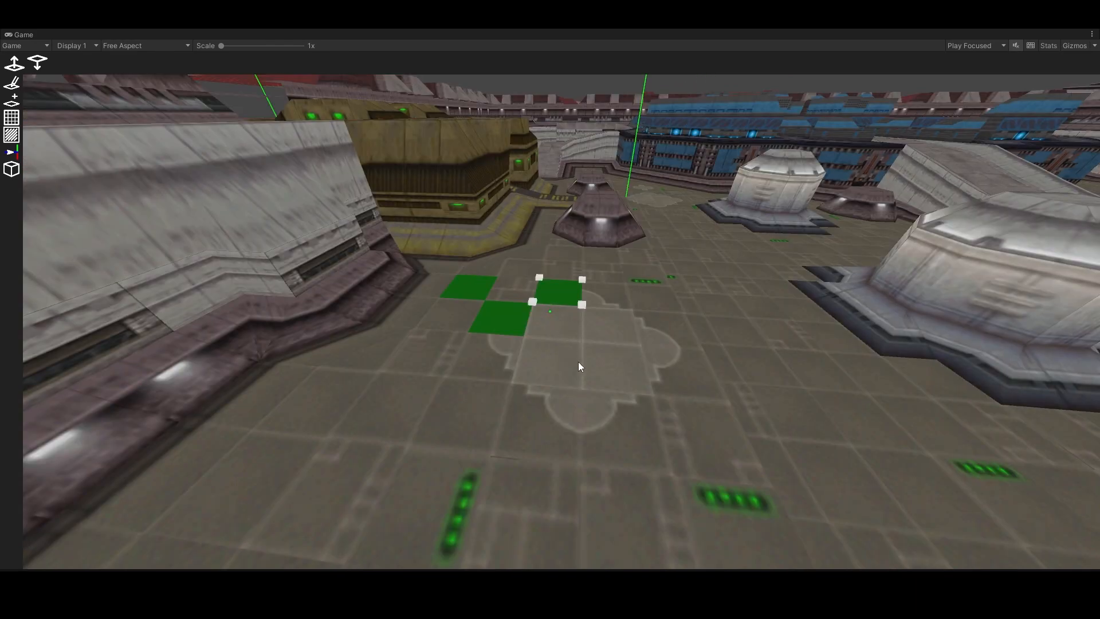
{"action": "key", "text": "ctrl+a"}
{"action": "key", "text": "Escape"}
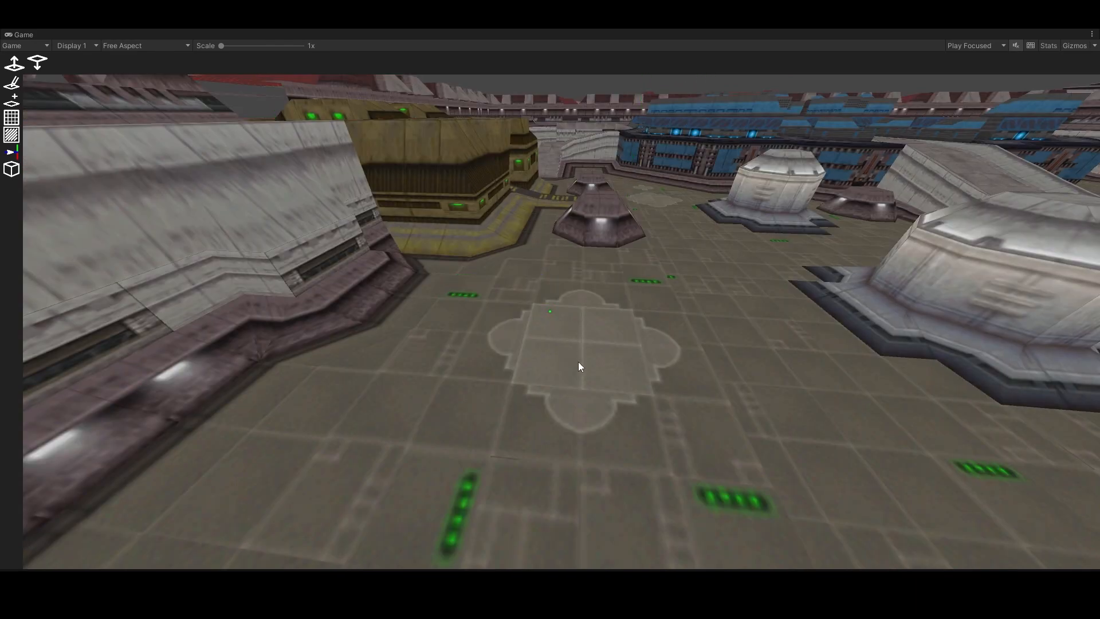
Select the brown tiles beside the inner corner of the blue base building's grey rim, one after another
{"action": "key", "text": "d"}
{"action": "right_click_drag", "start_coordinate": [579, 362], "coordinate": [548, 311]}
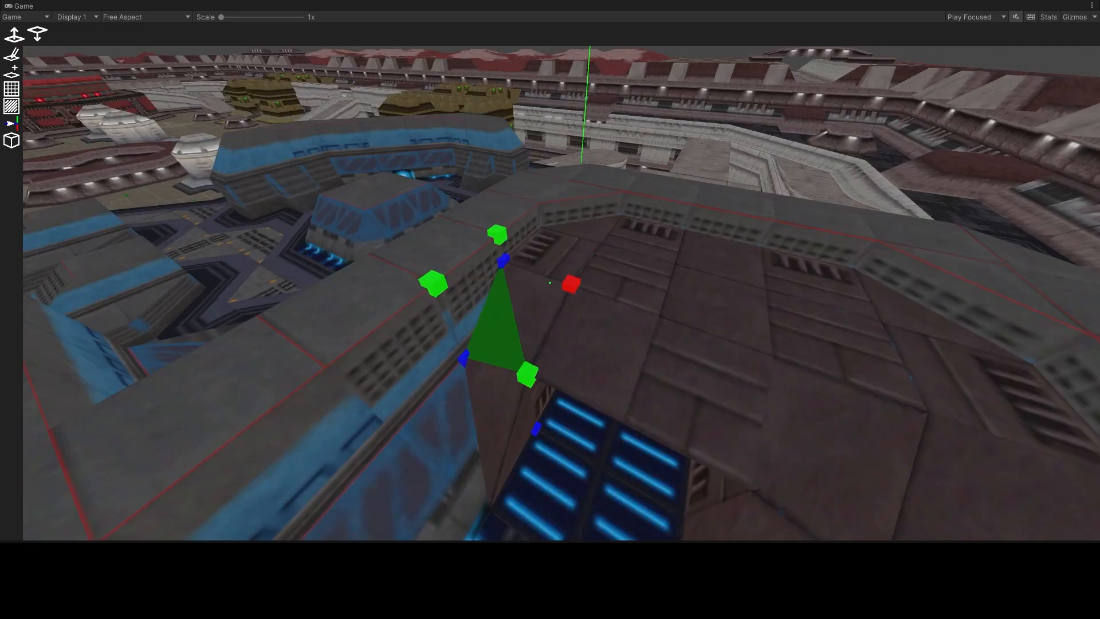
{"action": "left_click", "coordinate": [551, 283]}
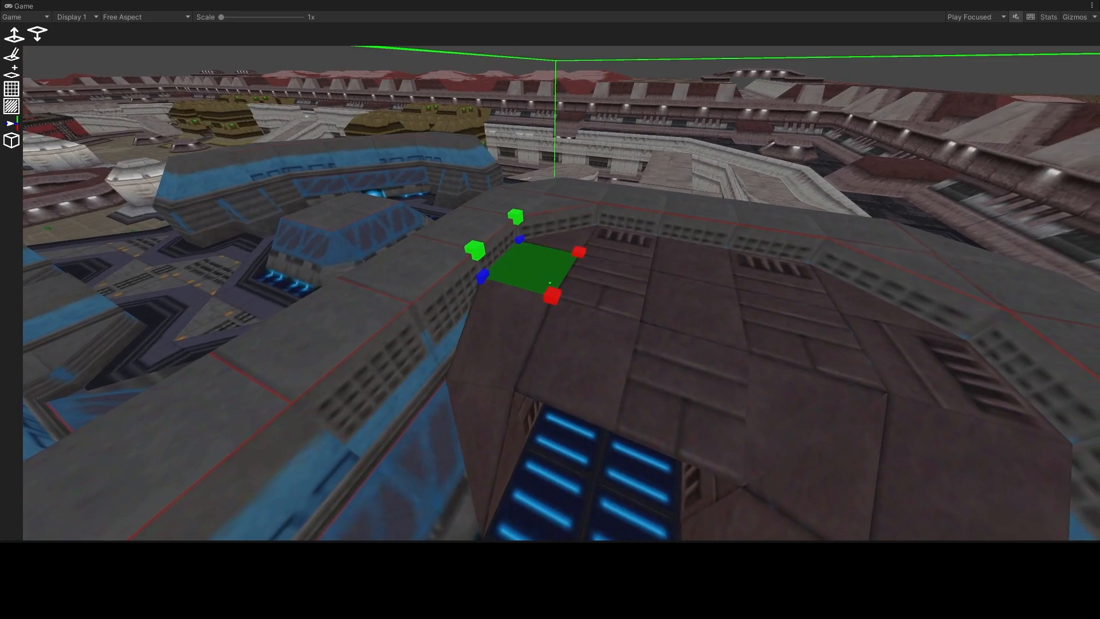
{"action": "left_click", "coordinate": [551, 283]}
{"action": "left_click", "coordinate": [550, 283]}
{"action": "key", "text": "d"}
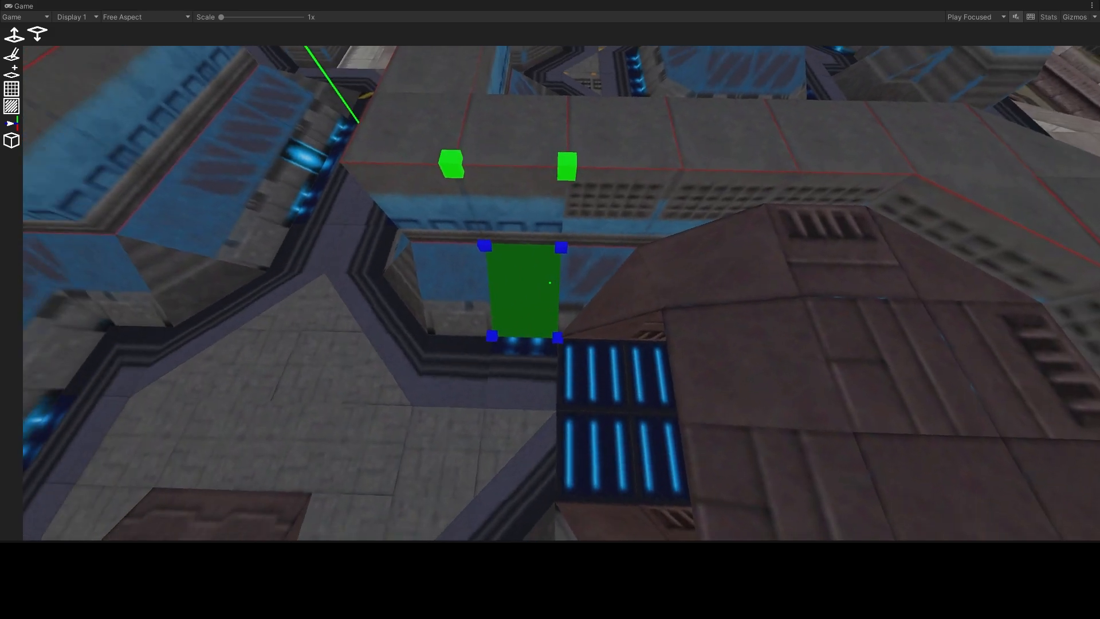
Select the stacked blue wall tiles beneath the building's grey roof edge
{"action": "key", "text": "d"}
{"action": "left_click", "coordinate": [550, 282]}
{"action": "key", "text": "a"}
{"action": "left_click", "coordinate": [550, 283]}
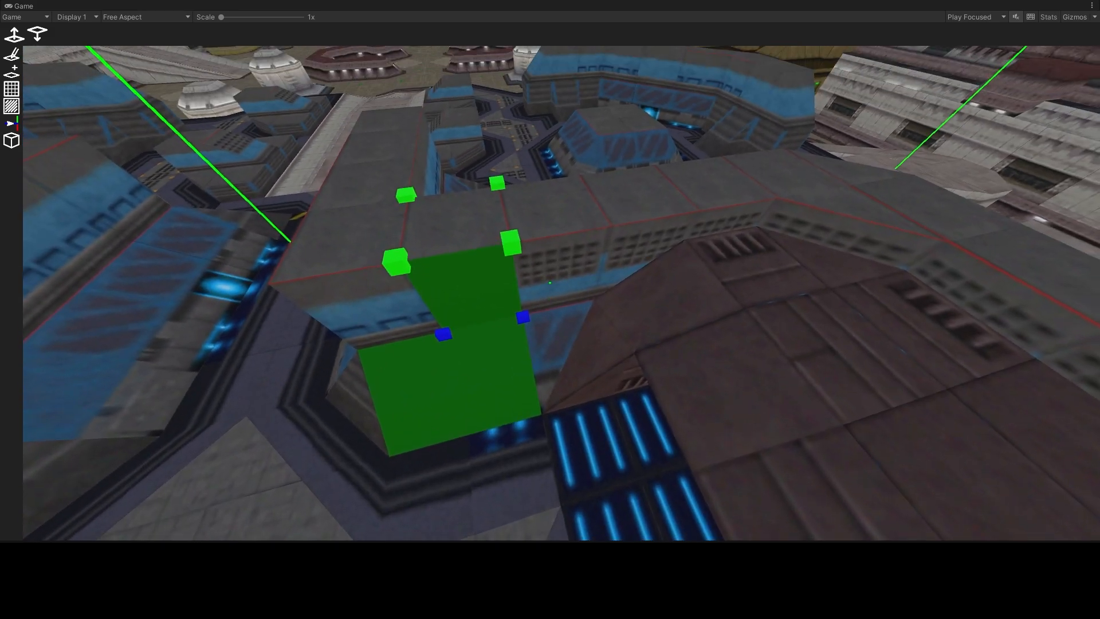
{"action": "key", "text": "d"}
{"action": "left_click", "coordinate": [550, 282]}
{"action": "left_click", "coordinate": [550, 283]}
{"action": "key", "text": "a"}
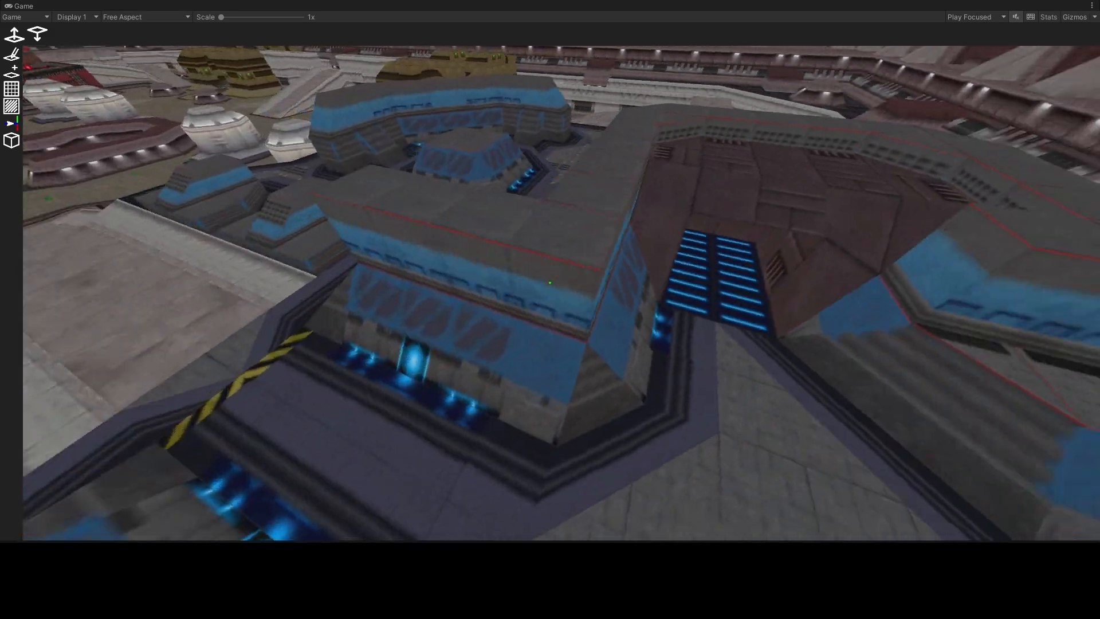
{"action": "left_click", "coordinate": [550, 282]}
{"action": "left_click", "coordinate": [550, 283]}
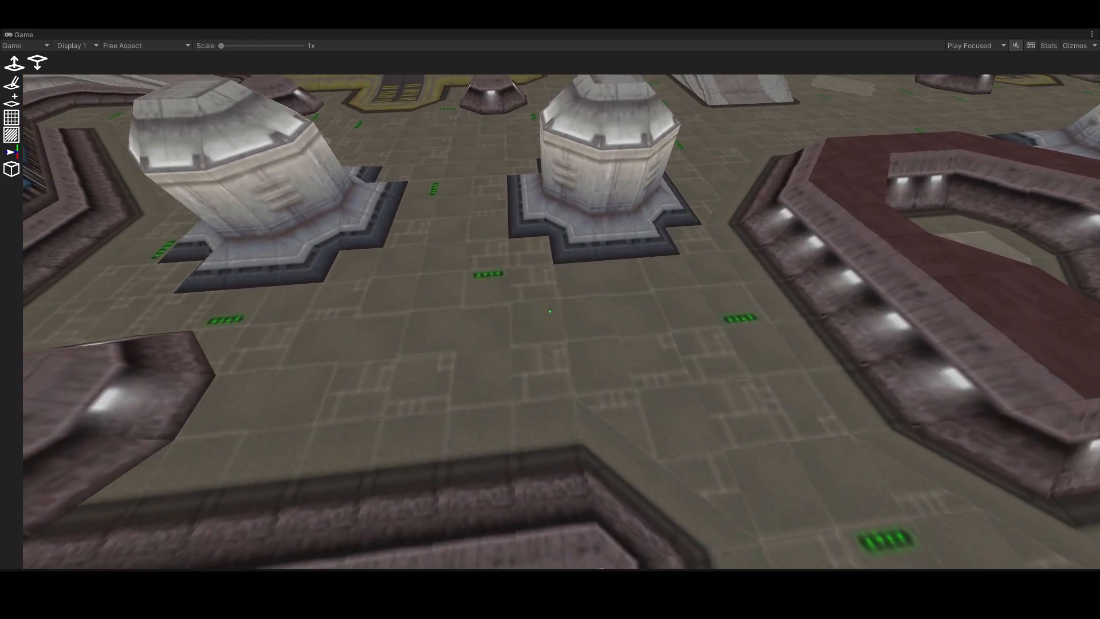
Select a straight row of adjoining plaza floor tiles in front of the white octagonal structure
{"action": "left_click", "coordinate": [550, 283]}
{"action": "key", "text": "a"}
{"action": "left_click", "coordinate": [550, 311], "text": "shift"}
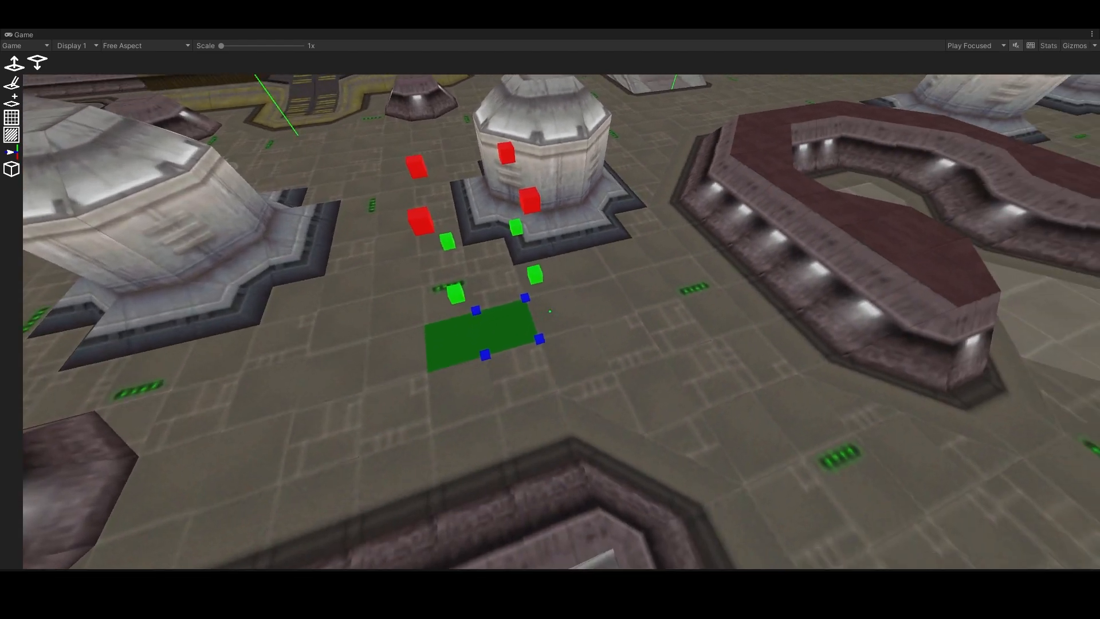
{"action": "left_click", "coordinate": [550, 311], "text": "shift"}
{"action": "left_click", "coordinate": [551, 312], "text": "shift"}
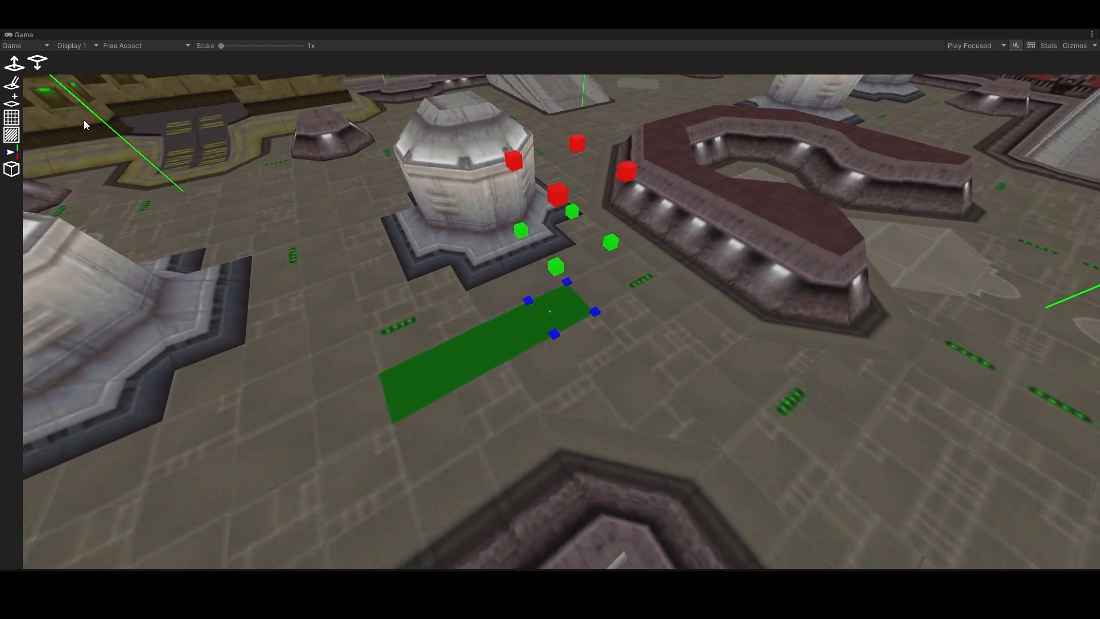
Shift the selected tile row's height channels up to the red points and back down to the blue points
{"action": "left_click", "coordinate": [18, 66]}
{"action": "left_click", "coordinate": [19, 66]}
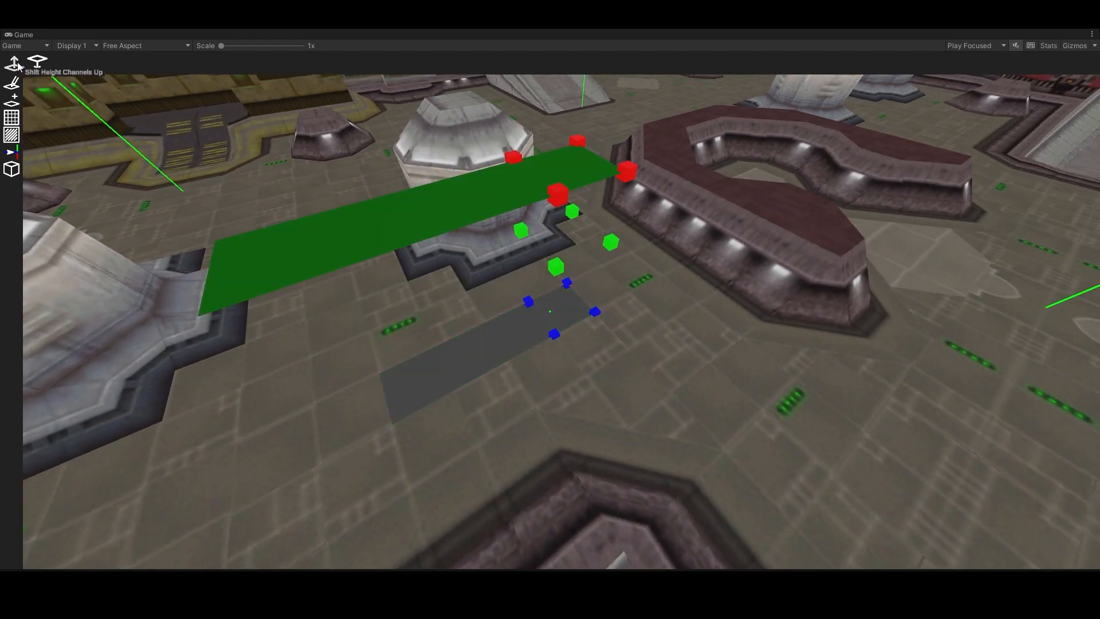
{"action": "left_click", "coordinate": [45, 66]}
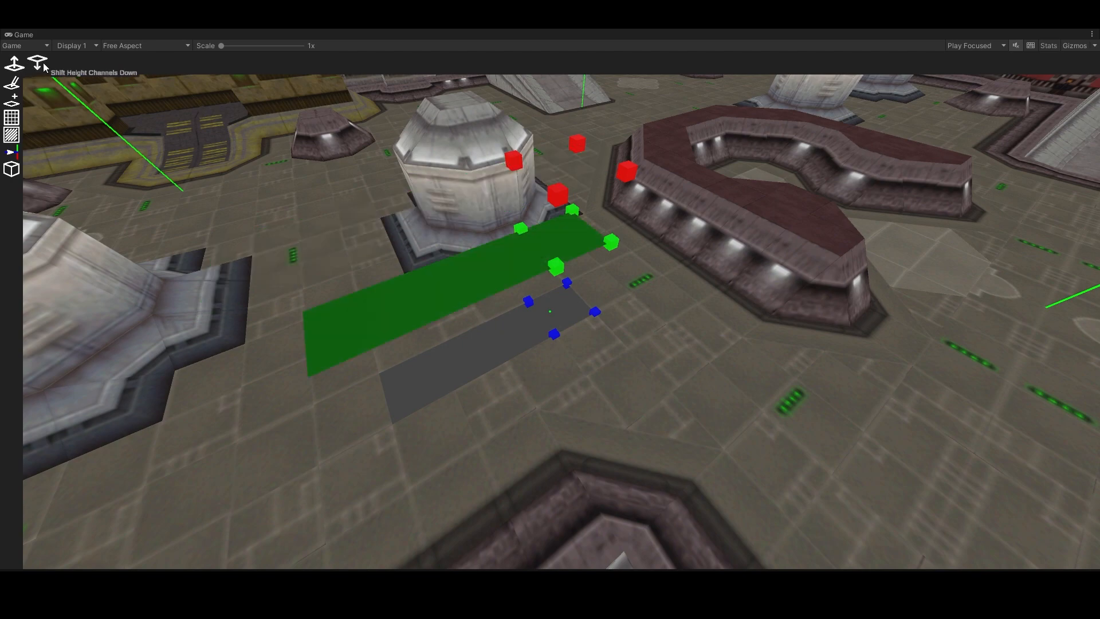
{"action": "left_click", "coordinate": [44, 66]}
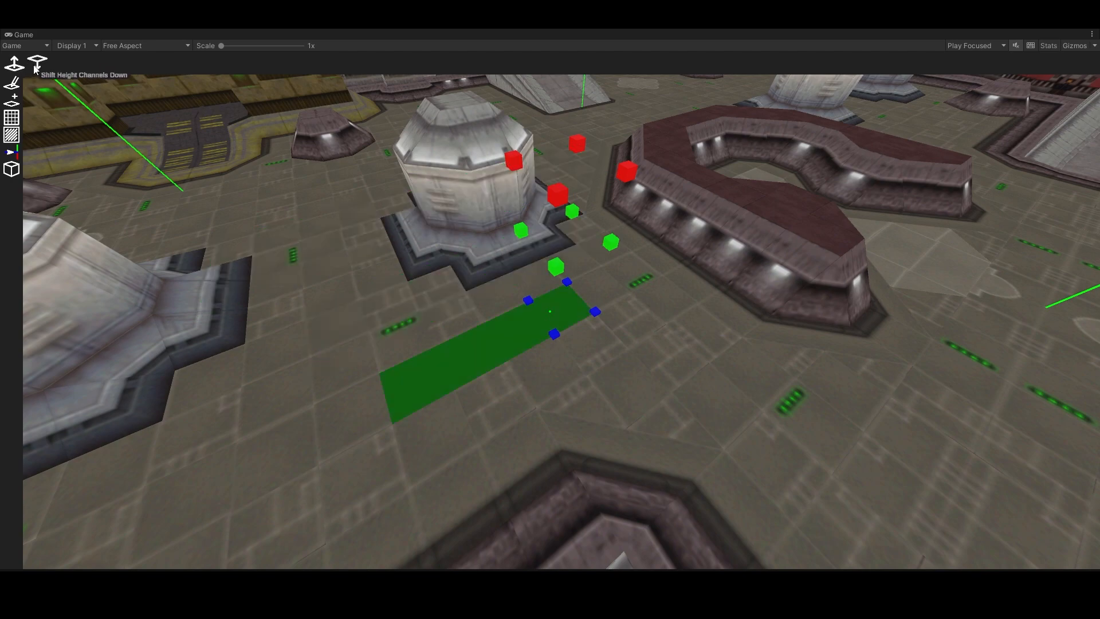
Repeat the two-channel height shift of the tile row up and back down, and clear the tile selection
{"action": "left_click", "coordinate": [19, 67]}
{"action": "left_click", "coordinate": [19, 66]}
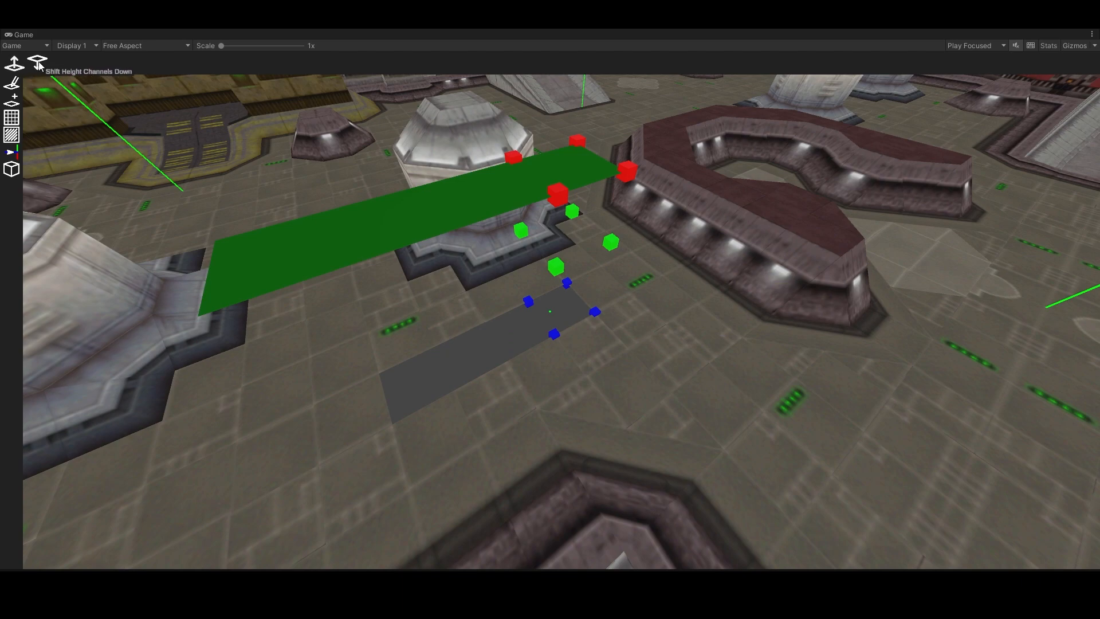
{"action": "left_click", "coordinate": [43, 67]}
{"action": "left_click", "coordinate": [43, 66]}
{"action": "key", "text": "Escape"}
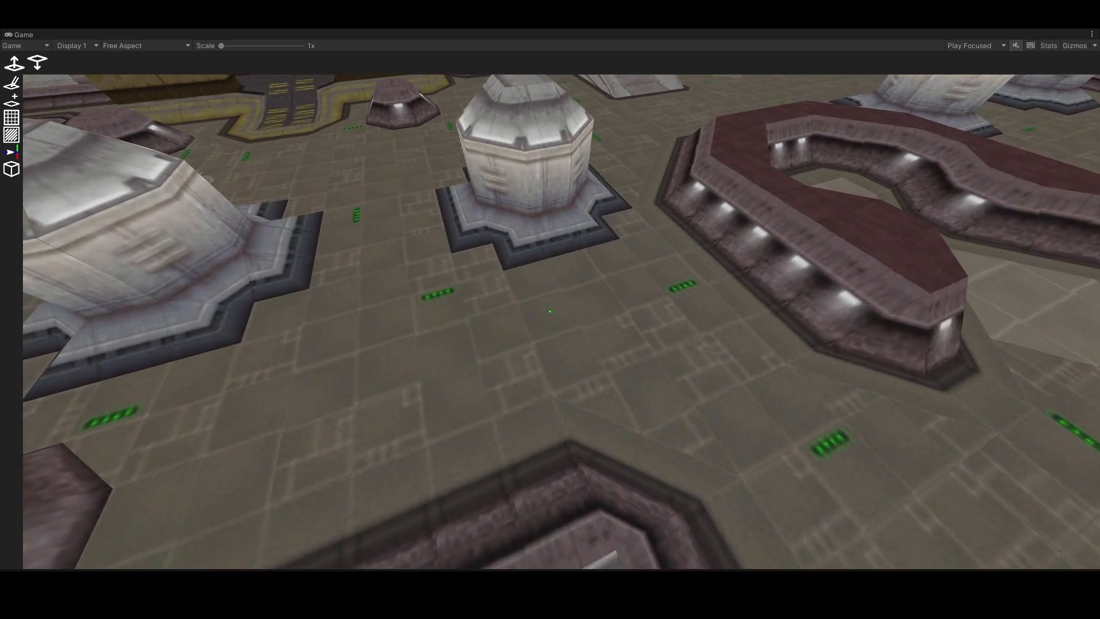
Select a plaza floor tile before the white octagonal structure and move its far corner between the blue, green and red height points
{"action": "left_click", "coordinate": [550, 311]}
{"action": "key", "text": "w"}
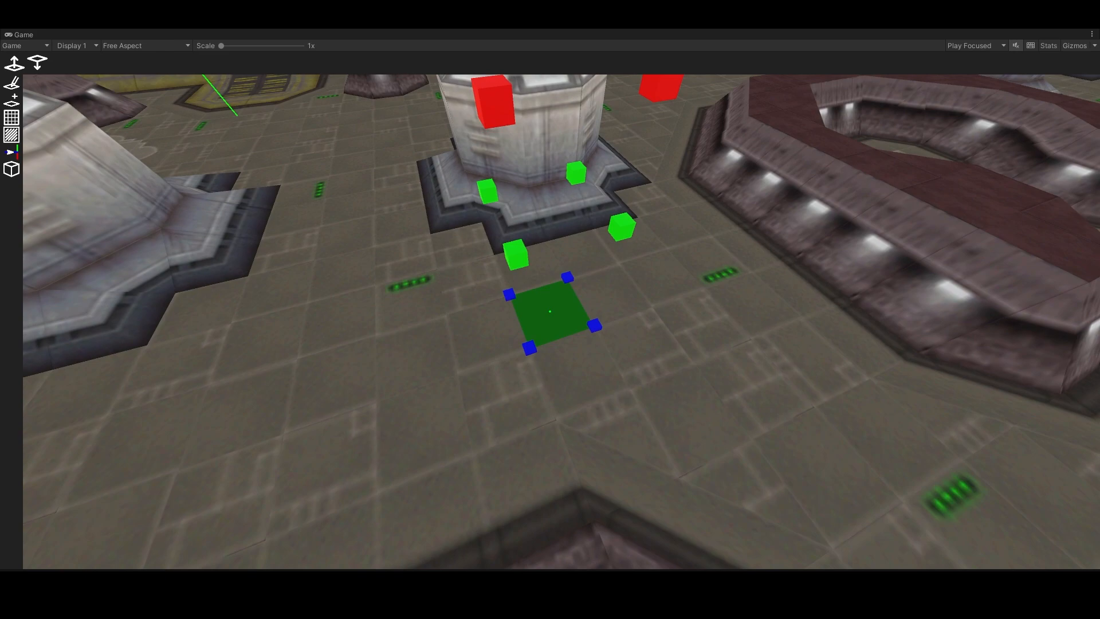
{"action": "key", "text": "s"}
{"action": "key", "text": "a"}
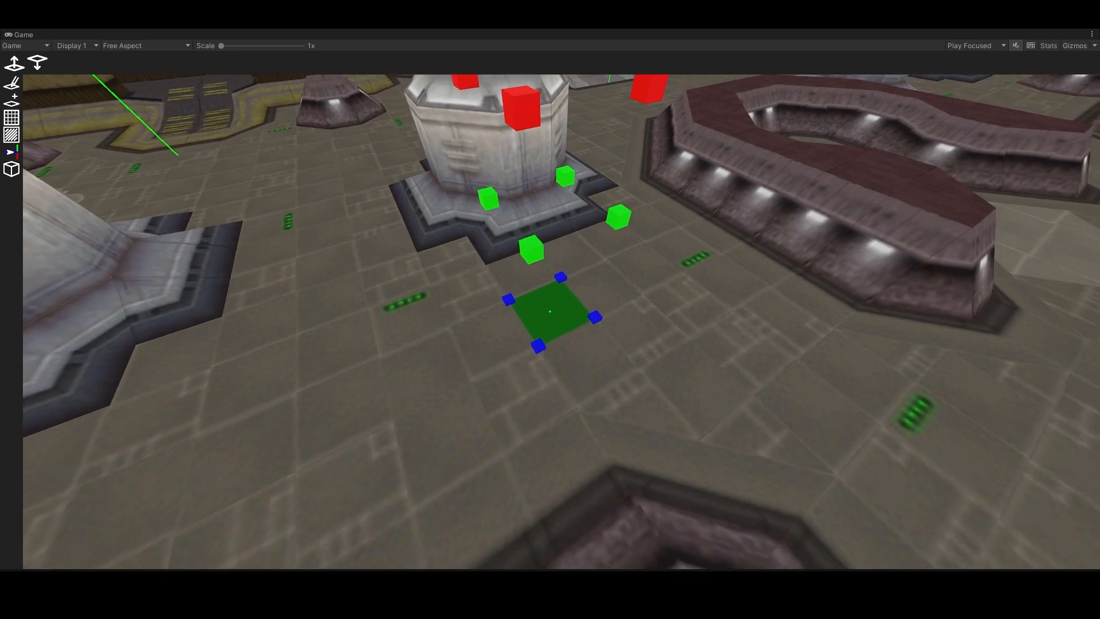
{"action": "left_click", "coordinate": [553, 278]}
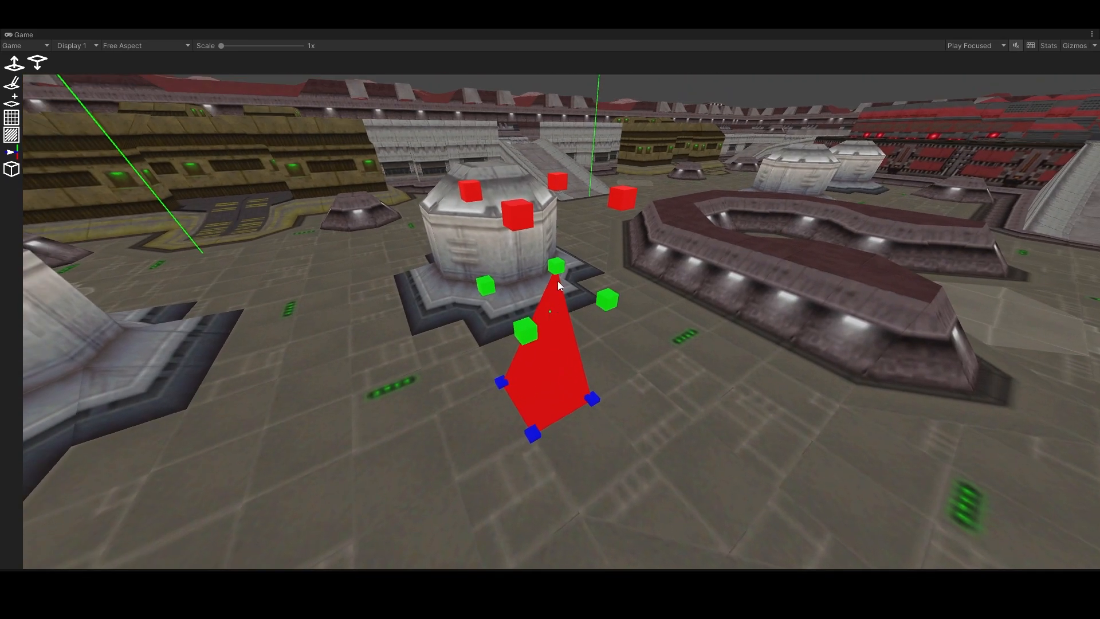
{"action": "left_click", "coordinate": [558, 267]}
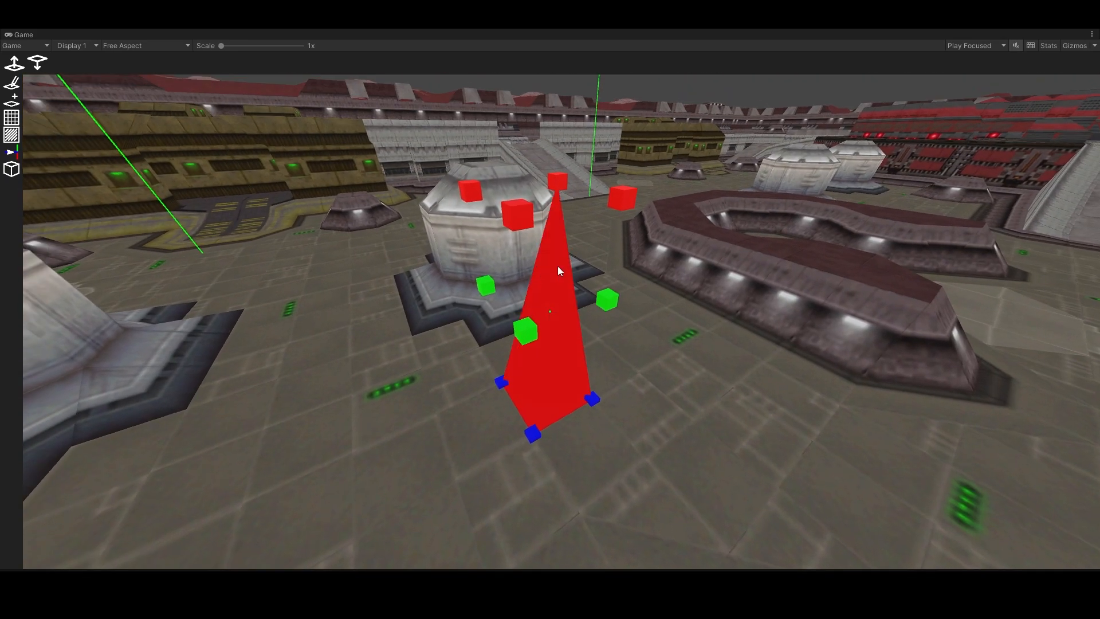
{"action": "left_click", "coordinate": [557, 184]}
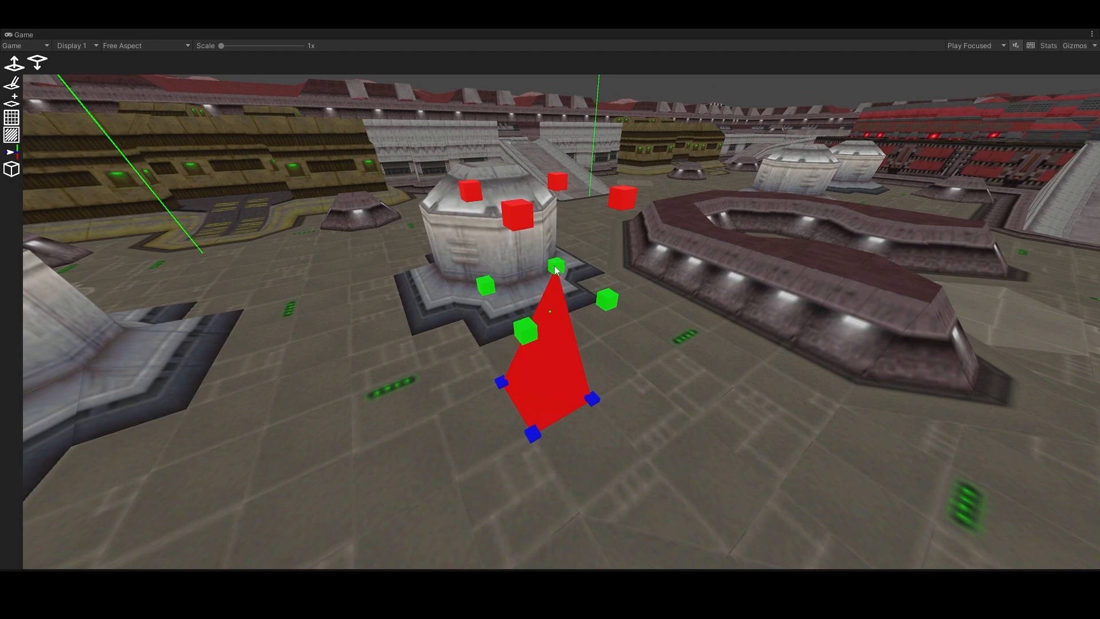
{"action": "left_click", "coordinate": [556, 265]}
Try the height points of the same tile's other corners, moving each corner individually up and down
{"action": "left_click", "coordinate": [592, 399]}
{"action": "left_click", "coordinate": [608, 299]}
{"action": "left_click", "coordinate": [623, 198]}
{"action": "left_click", "coordinate": [499, 378]}
{"action": "left_click", "coordinate": [522, 343]}
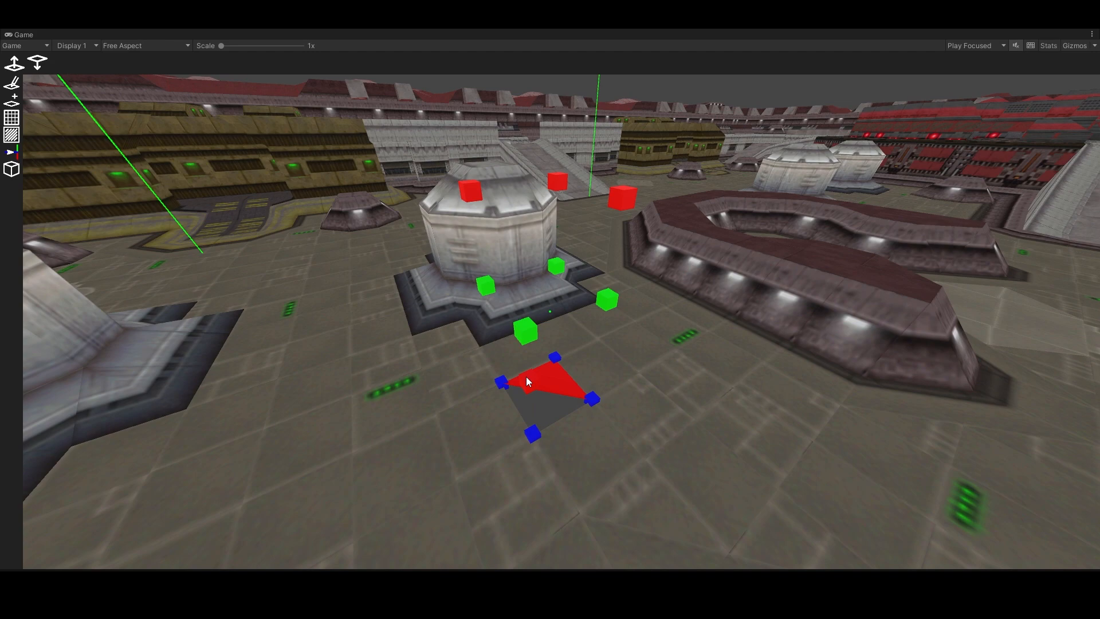
{"action": "left_click", "coordinate": [527, 381]}
{"action": "left_click", "coordinate": [526, 334]}
{"action": "left_click", "coordinate": [527, 380]}
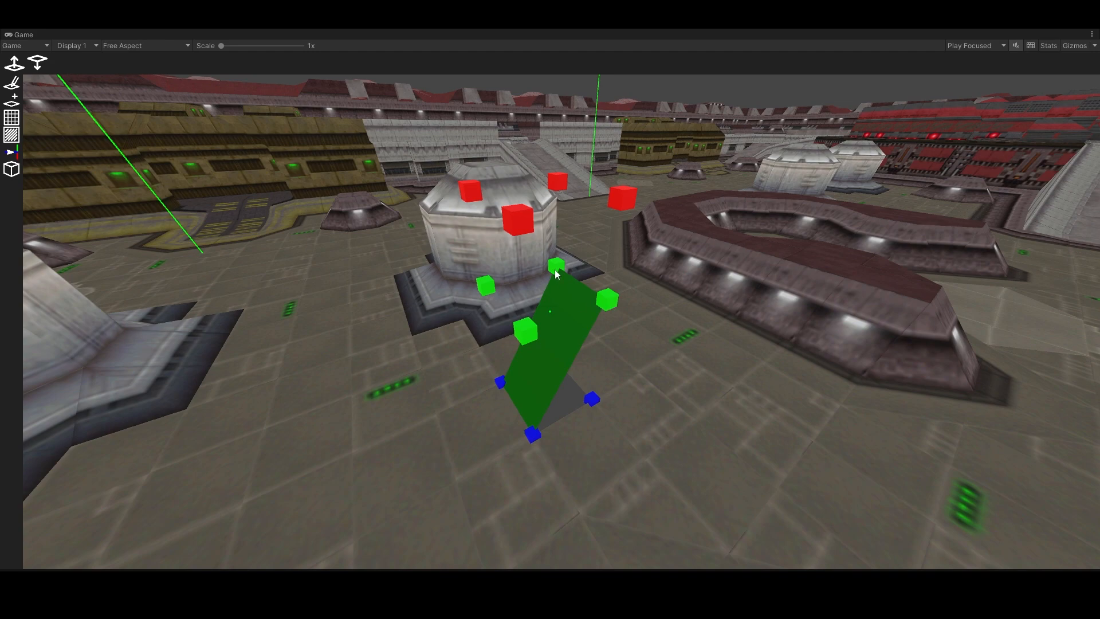
Alternate the tile's right corner between the blue and green height points while its far corner sits at green
{"action": "left_click", "coordinate": [607, 305]}
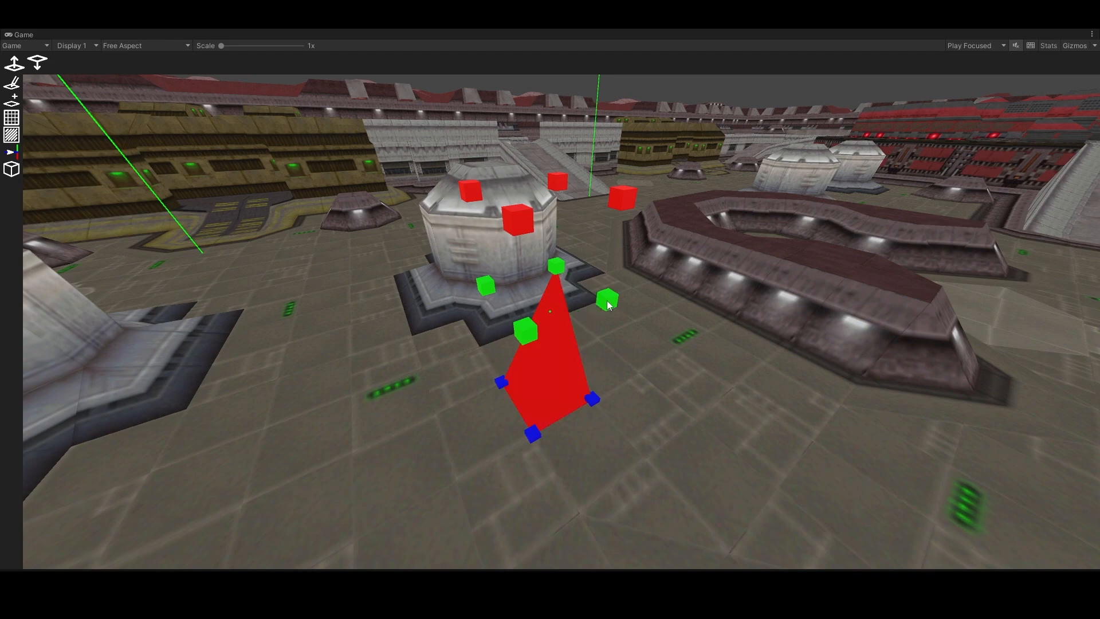
{"action": "left_click", "coordinate": [594, 401]}
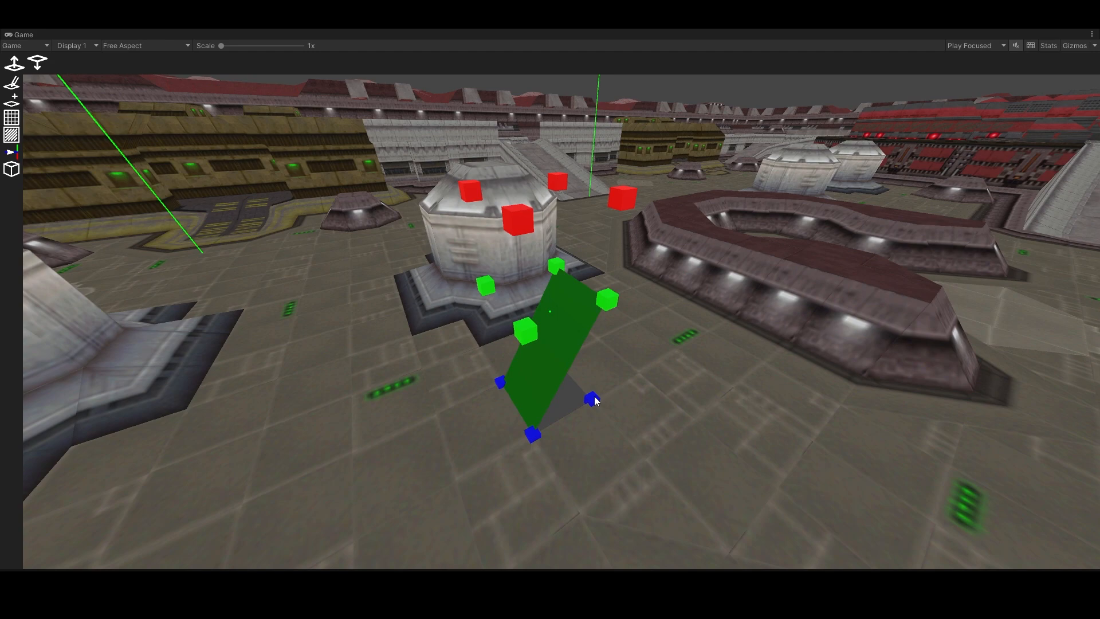
{"action": "left_click", "coordinate": [606, 306]}
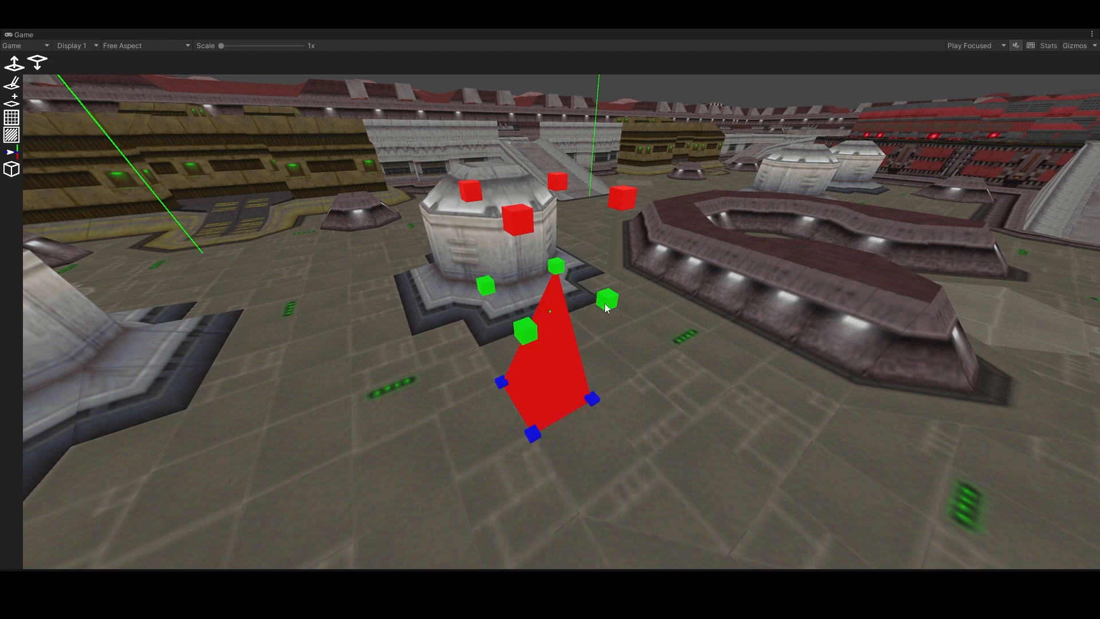
{"action": "left_click", "coordinate": [593, 400]}
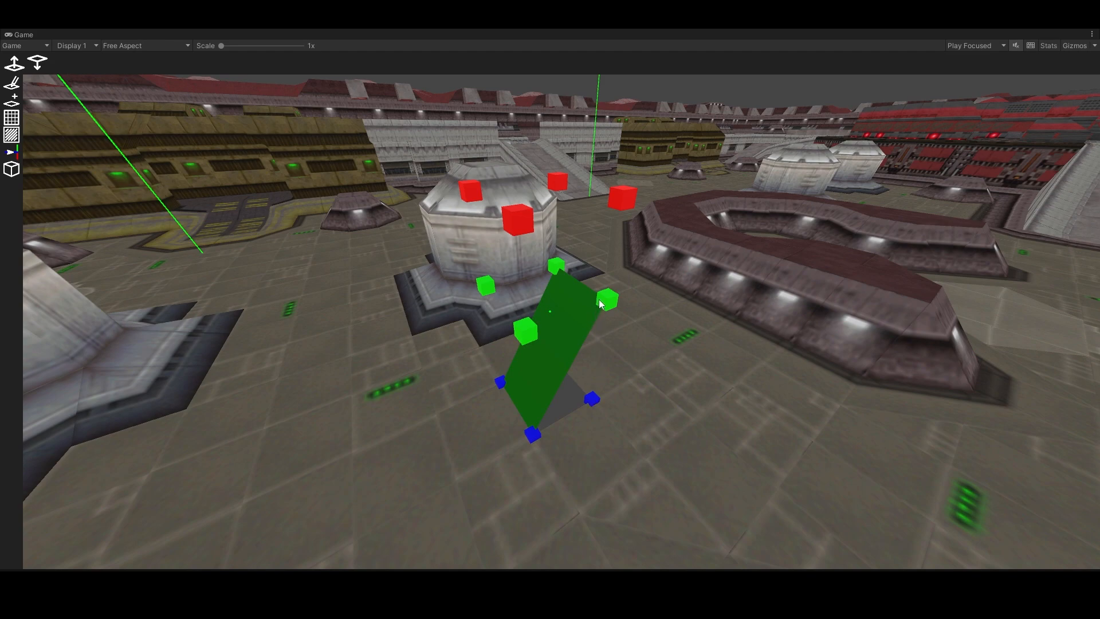
{"action": "left_click", "coordinate": [602, 303]}
{"action": "left_click", "coordinate": [592, 400]}
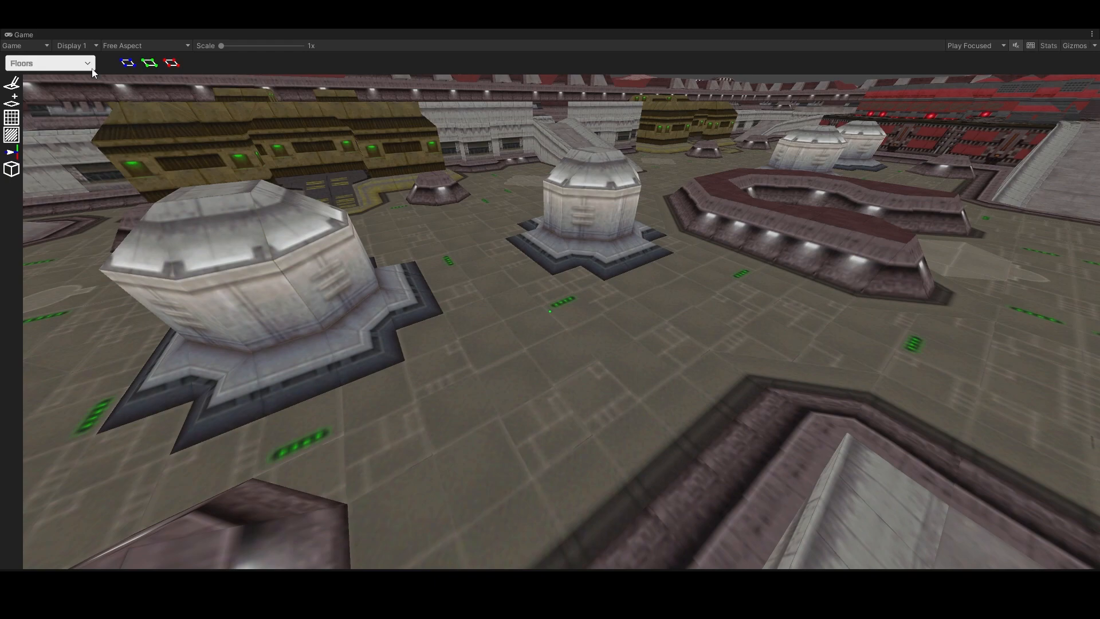
Go through the Floor Triangles, Floors and Wall Triangles shape sets to view the tile shapes each one offers
{"action": "left_click", "coordinate": [92, 71]}
{"action": "left_click", "coordinate": [73, 88]}
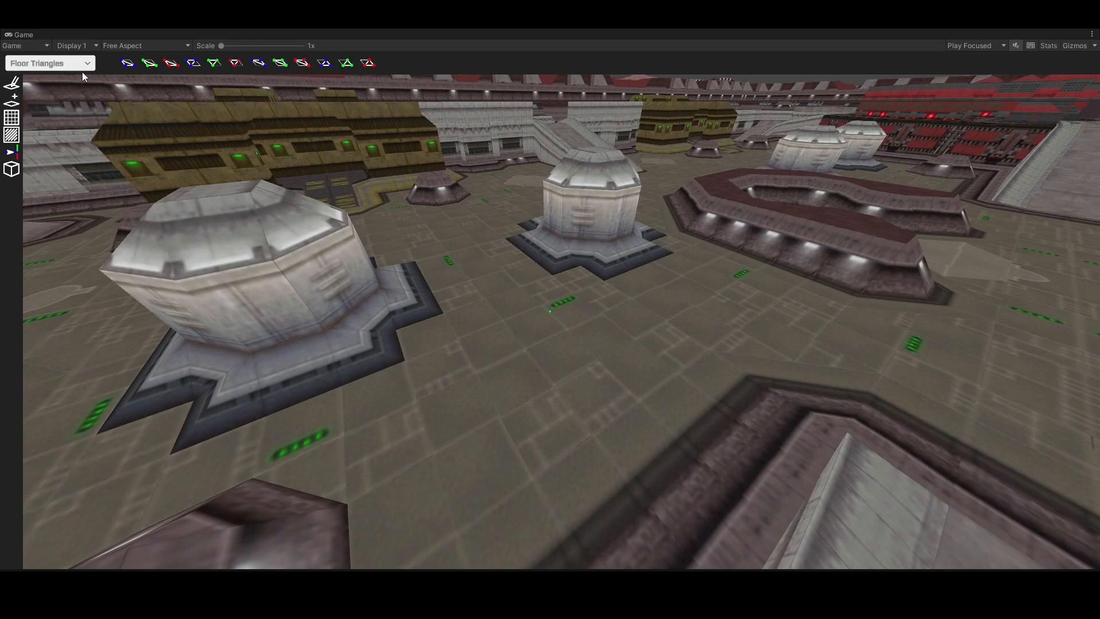
{"action": "left_click", "coordinate": [85, 69]}
{"action": "left_click", "coordinate": [89, 67]}
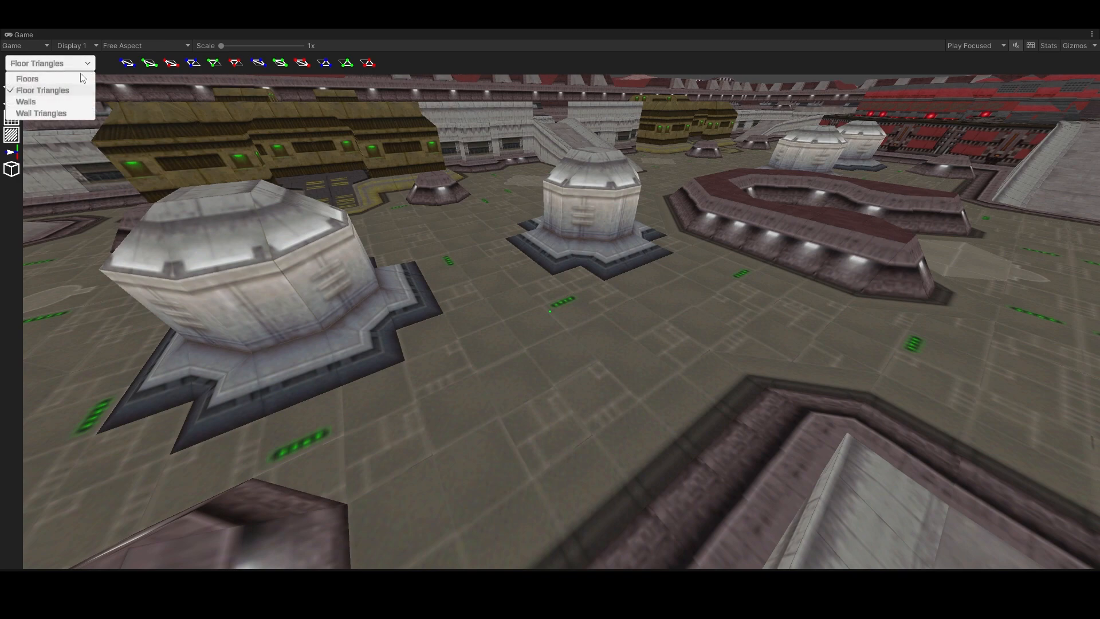
{"action": "left_click", "coordinate": [85, 77]}
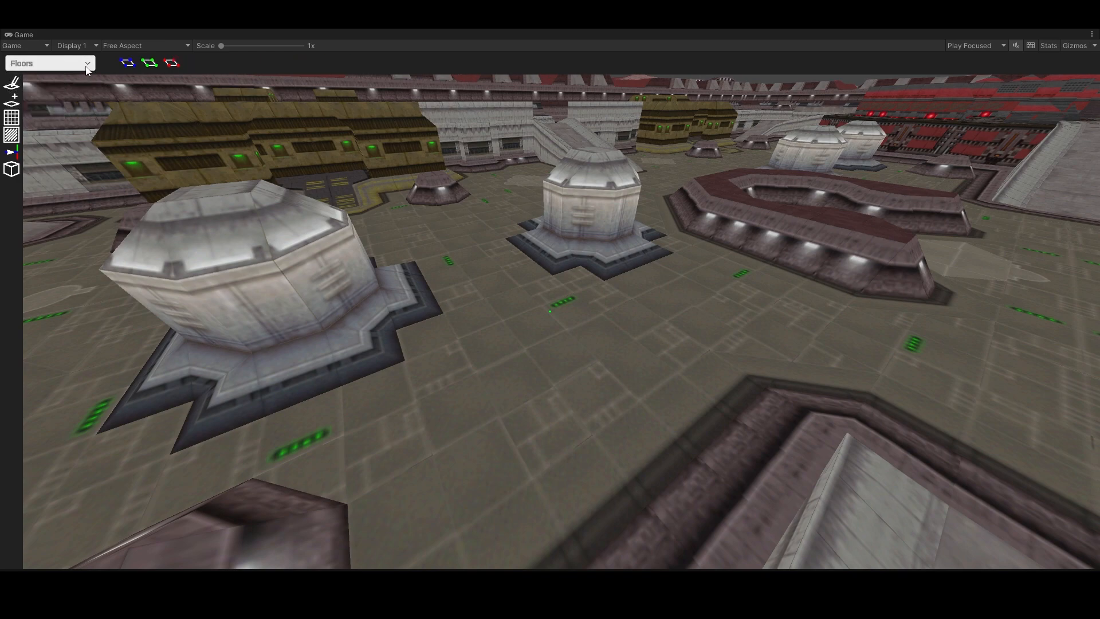
{"action": "left_click", "coordinate": [87, 68]}
{"action": "left_click", "coordinate": [73, 113]}
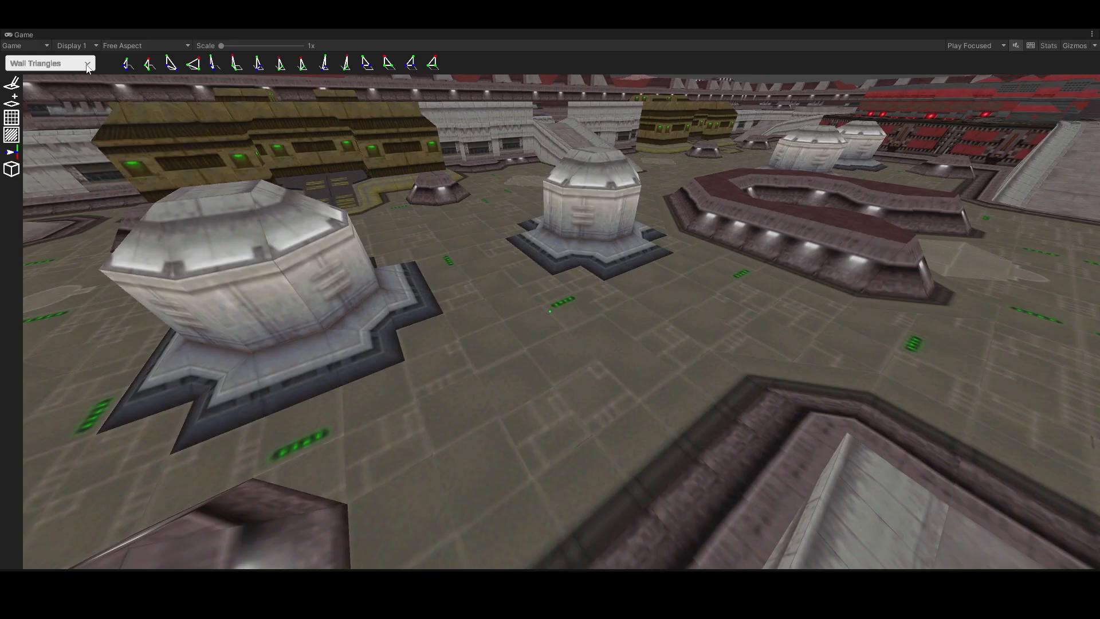
Choose the Walls shape set and place a straight row of adjoining blue-to-green height wall tiles on the plaza floor
{"action": "left_click", "coordinate": [88, 64]}
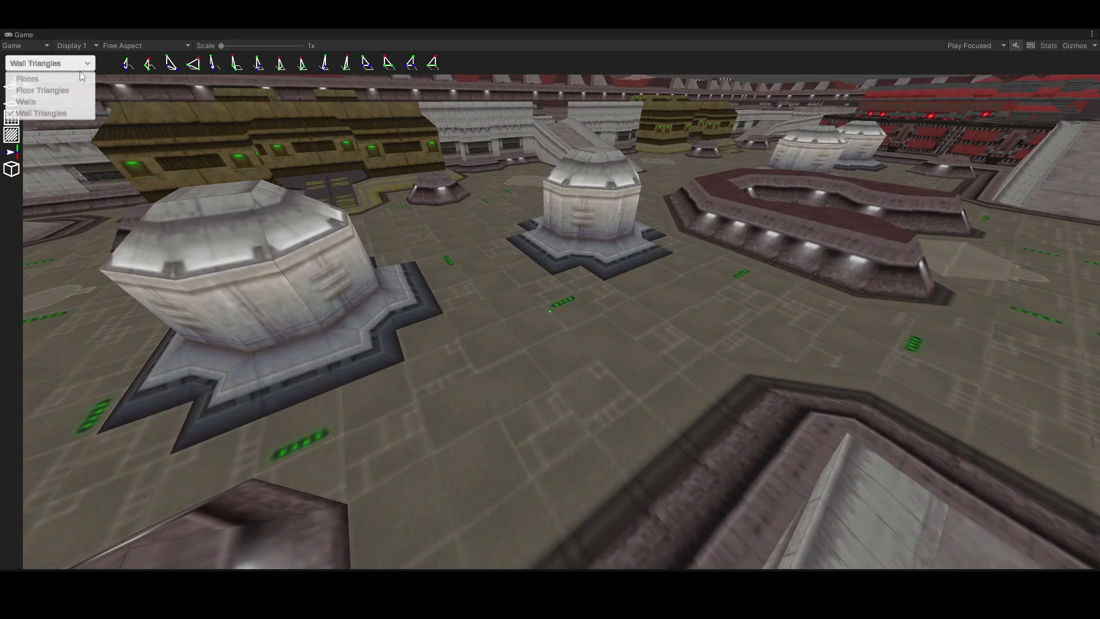
{"action": "left_click", "coordinate": [56, 101]}
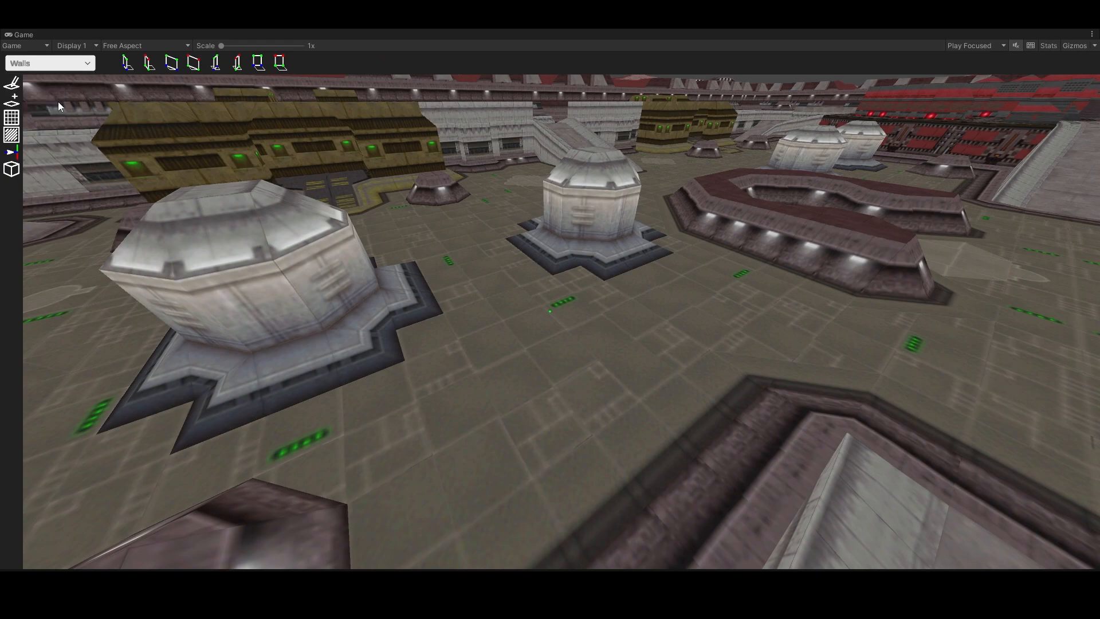
{"action": "left_click", "coordinate": [125, 69]}
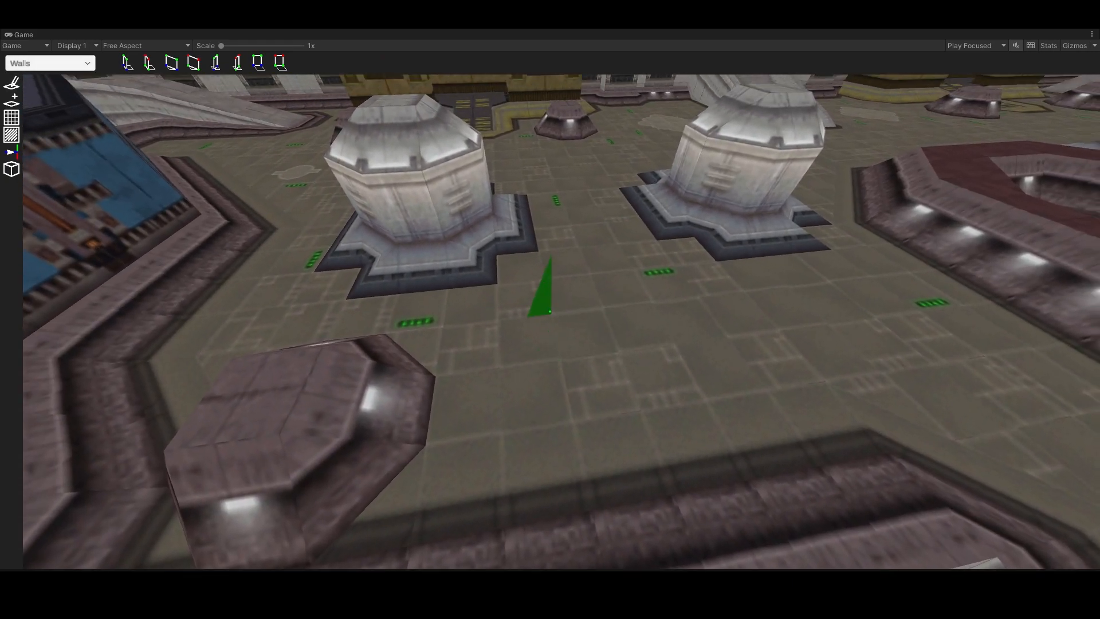
{"action": "key", "text": "a"}
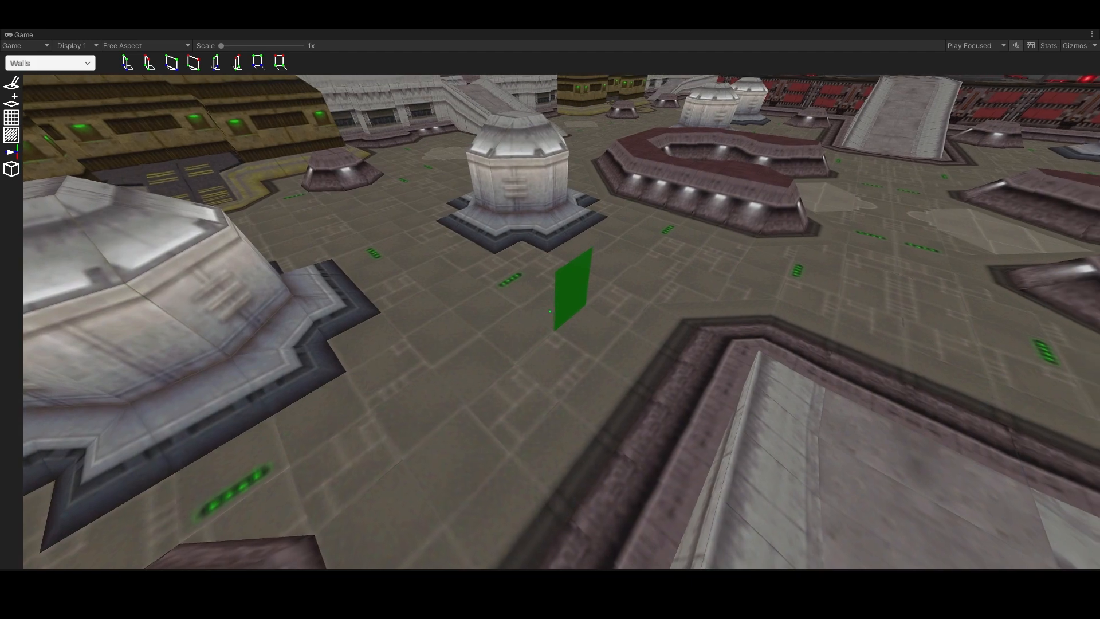
{"action": "left_click", "coordinate": [550, 311]}
{"action": "key", "text": "a"}
{"action": "left_click", "coordinate": [550, 312]}
{"action": "key", "text": "a"}
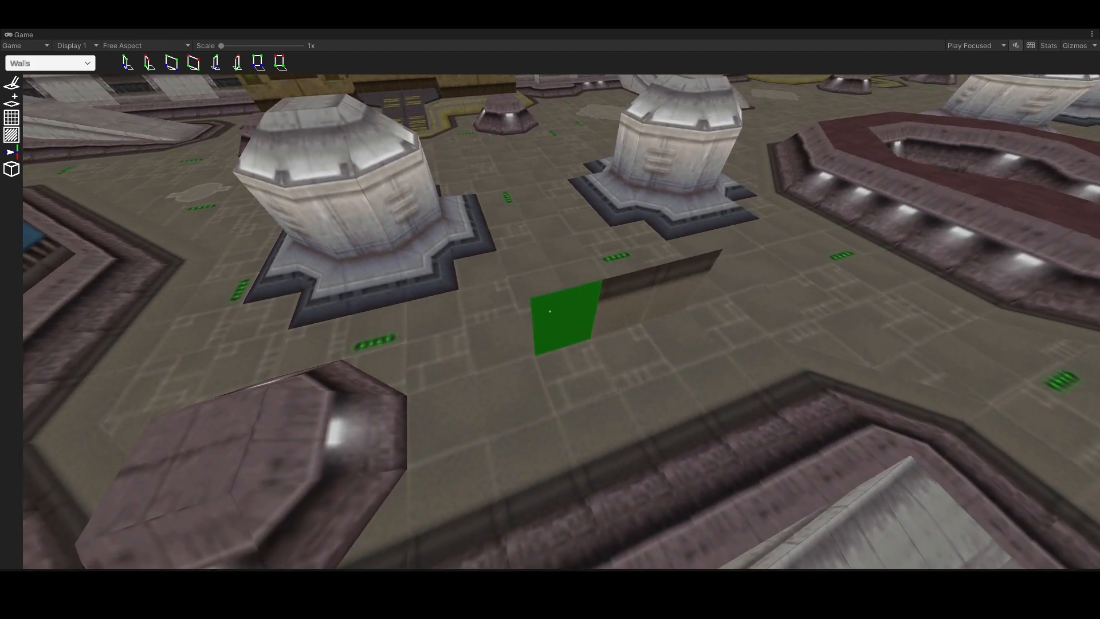
Switch to a perpendicular wall shape and place walls at the row's ends and around the protruding section beside it
{"action": "left_click", "coordinate": [170, 66]}
{"action": "left_click", "coordinate": [257, 63]}
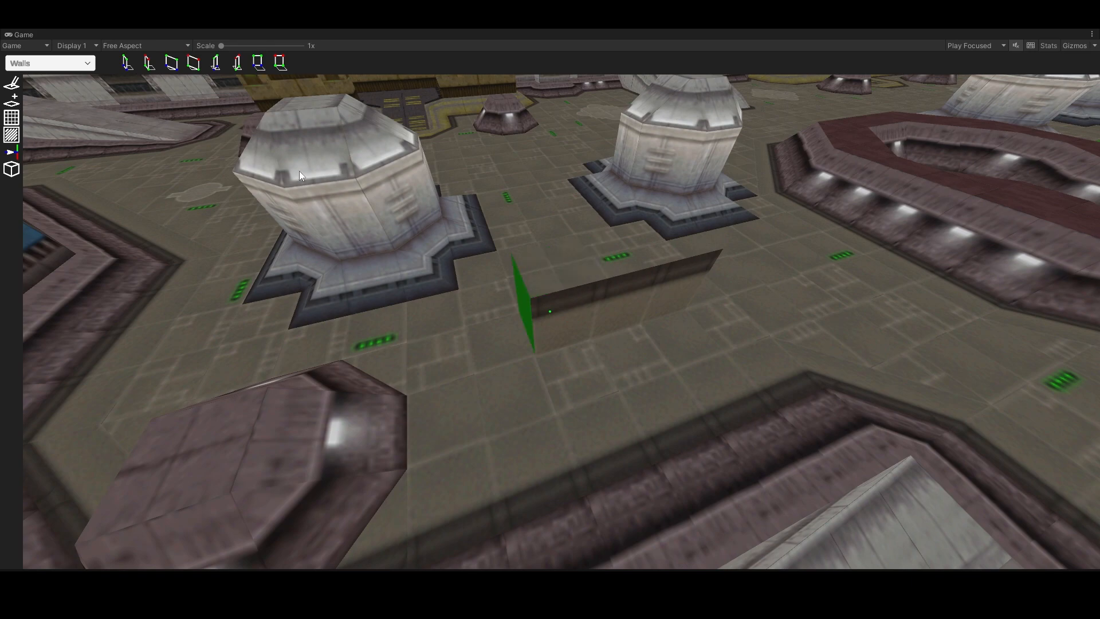
{"action": "key", "text": "s"}
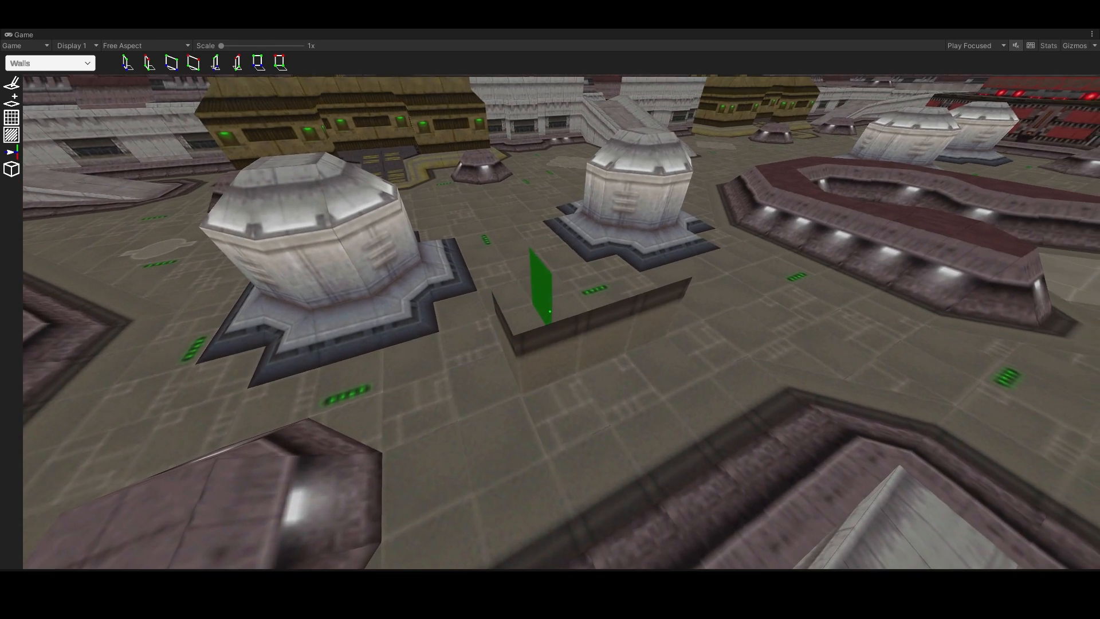
{"action": "key", "text": "d"}
{"action": "left_click", "coordinate": [550, 311]}
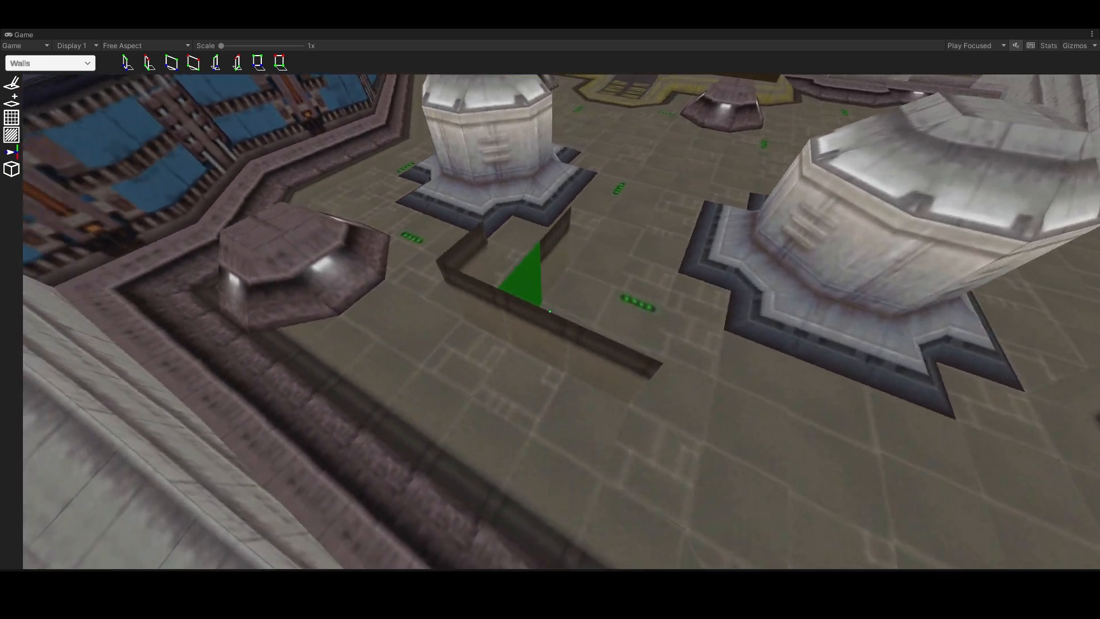
{"action": "key", "text": "d"}
{"action": "left_click", "coordinate": [550, 311]}
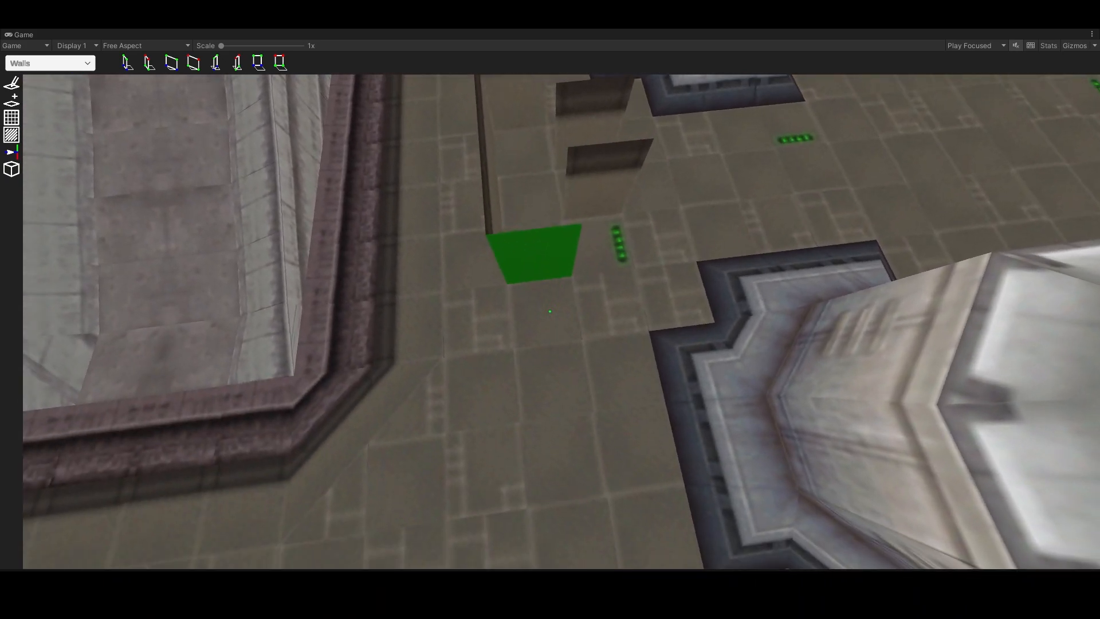
{"action": "left_click", "coordinate": [550, 312]}
{"action": "key", "text": "d"}
{"action": "key", "text": "d"}
Place parallel wall tiles joining the perpendicular walls to close the T-shaped outline, and choose the green-to-red height wall shape
{"action": "left_click", "coordinate": [128, 69]}
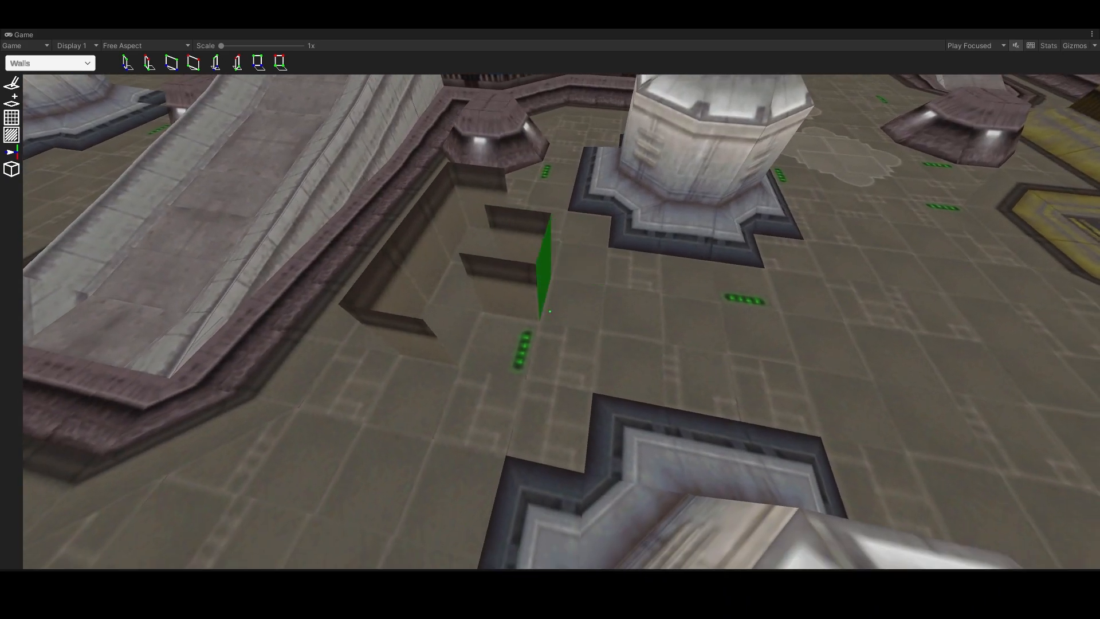
{"action": "key", "text": "d"}
{"action": "left_click", "coordinate": [550, 311]}
{"action": "key", "text": "a"}
{"action": "key", "text": "d"}
{"action": "key", "text": "a"}
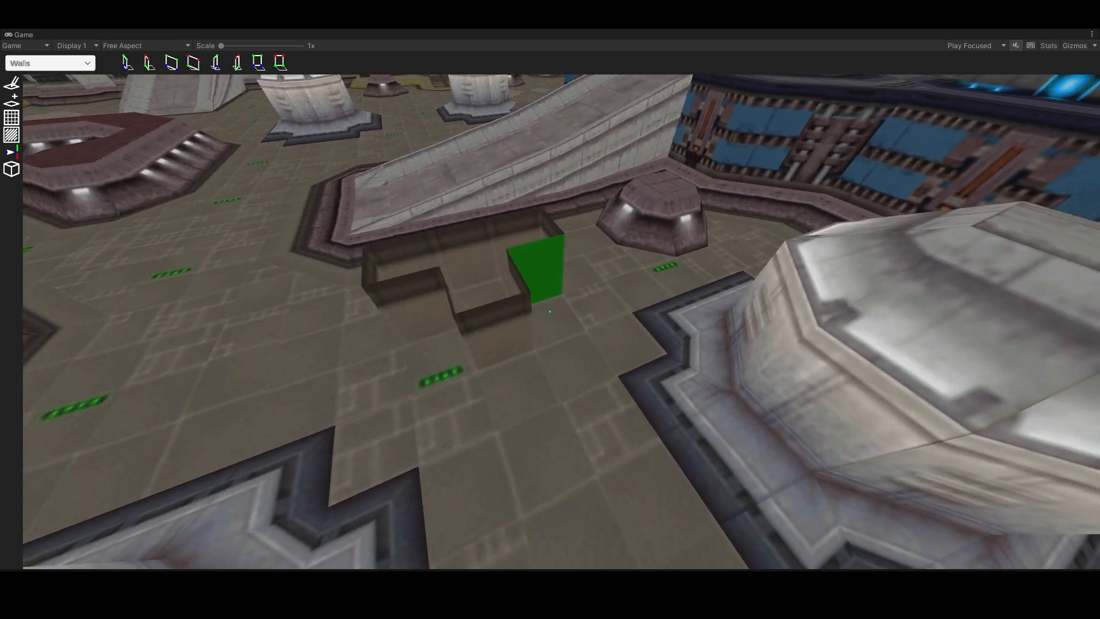
{"action": "left_click", "coordinate": [550, 311]}
{"action": "left_click", "coordinate": [150, 65]}
{"action": "key", "text": "a"}
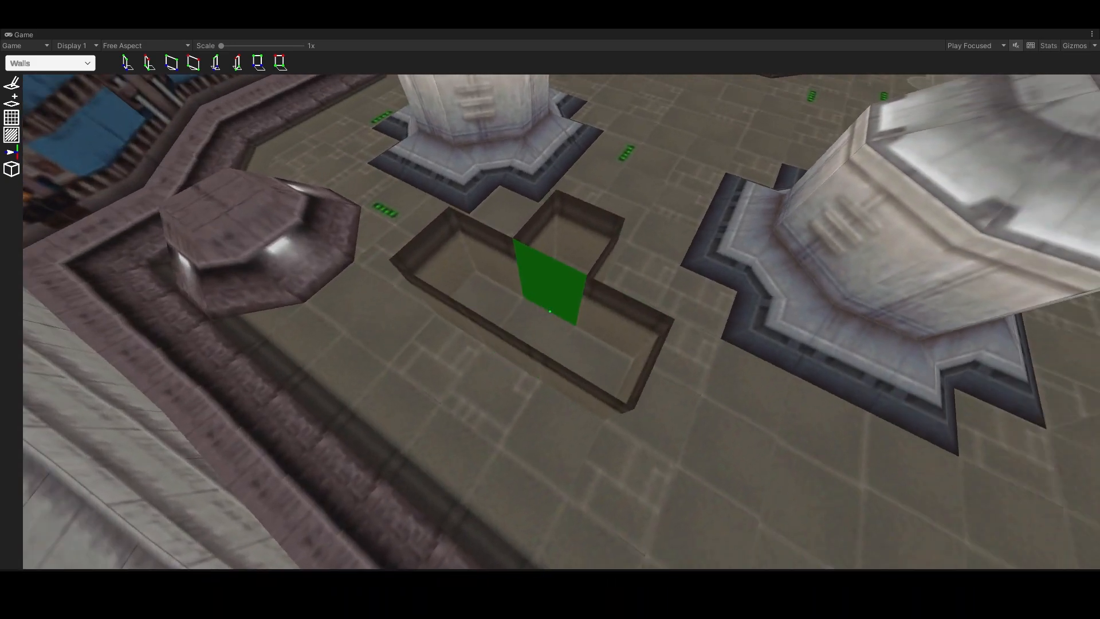
{"action": "key", "text": "a"}
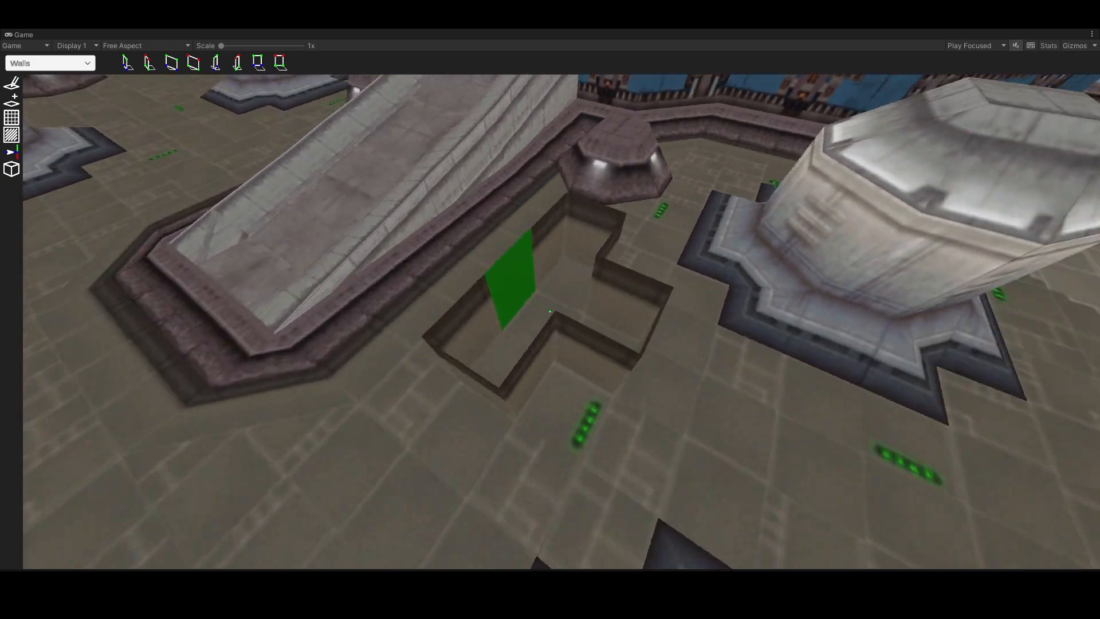
{"action": "key", "text": "d"}
Switch to the Floors shape set and place floor tiles on top of the T-shaped wall outline
{"action": "left_click", "coordinate": [80, 63]}
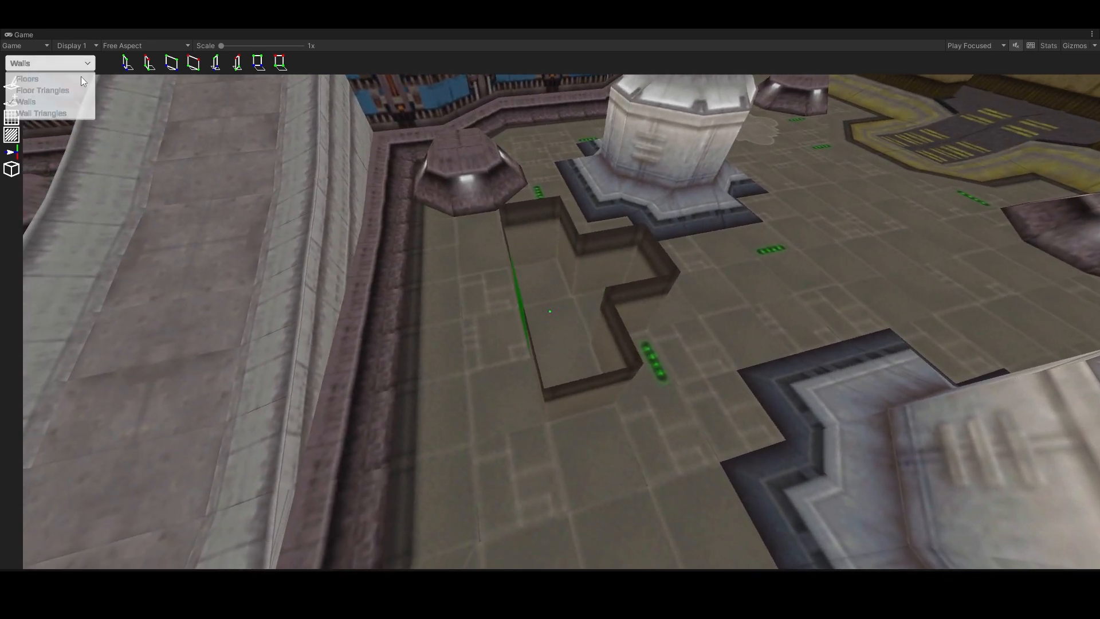
{"action": "left_click", "coordinate": [42, 83]}
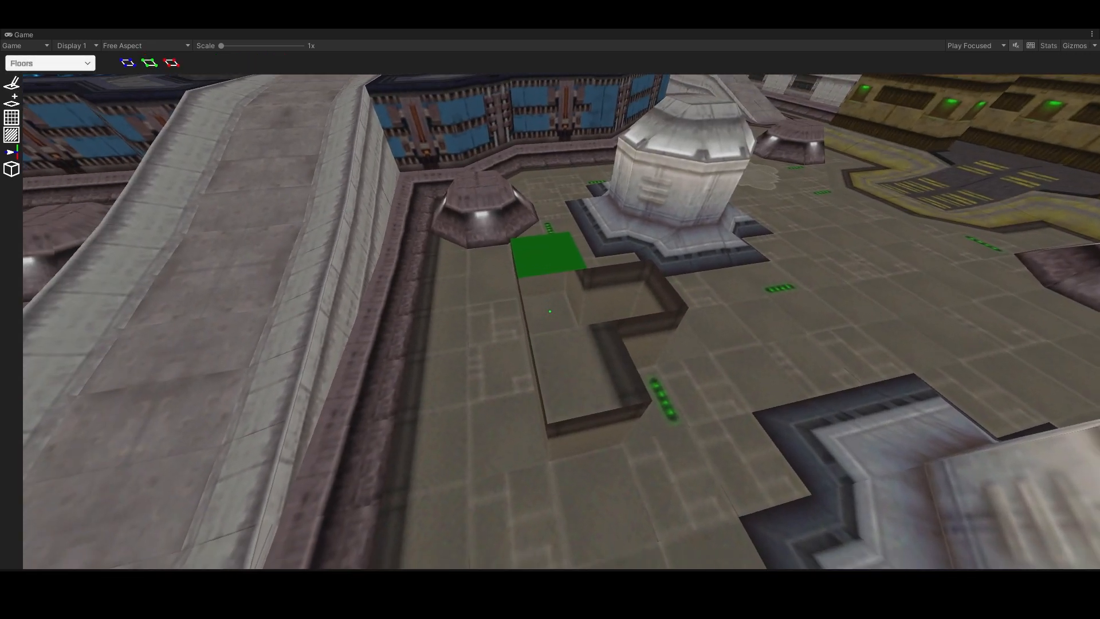
{"action": "left_click", "coordinate": [550, 311]}
{"action": "key", "text": "d"}
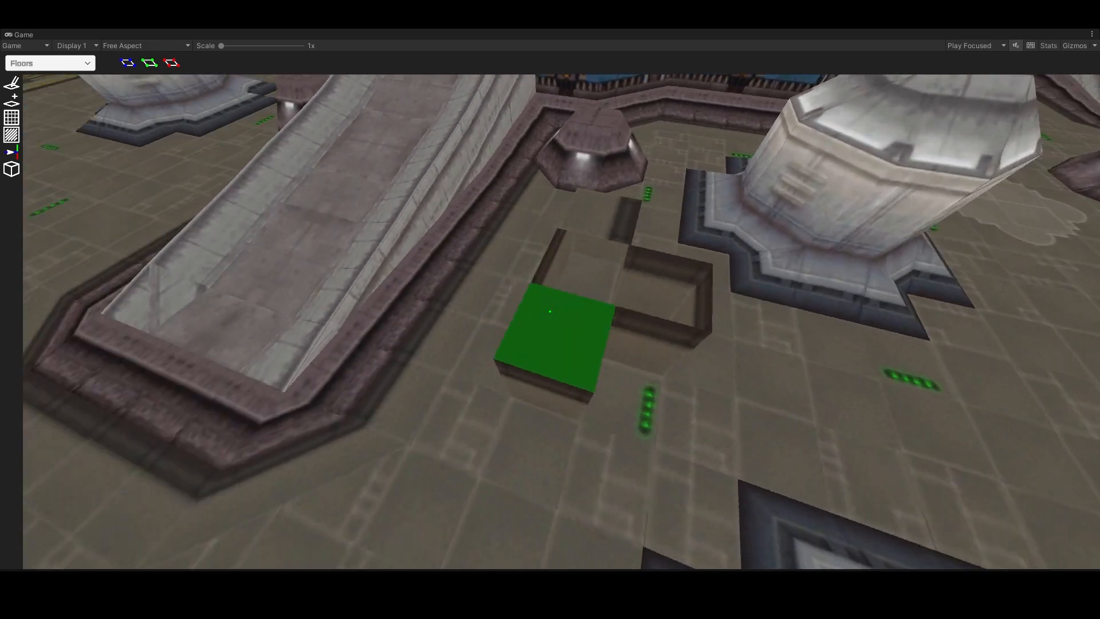
{"action": "left_click", "coordinate": [550, 311]}
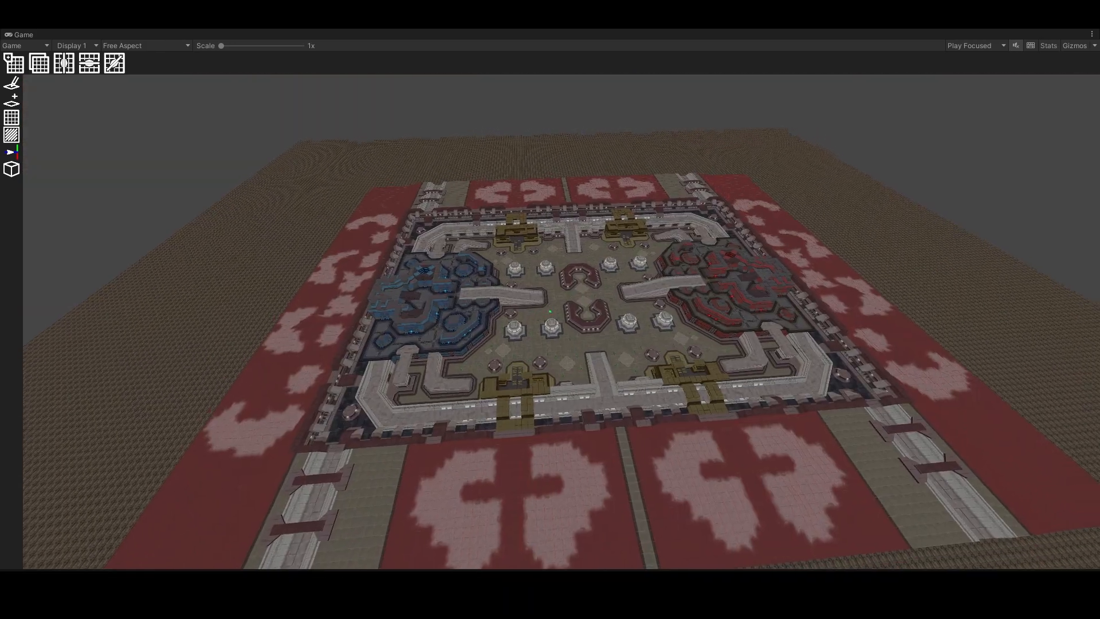
{"action": "key", "text": "d"}
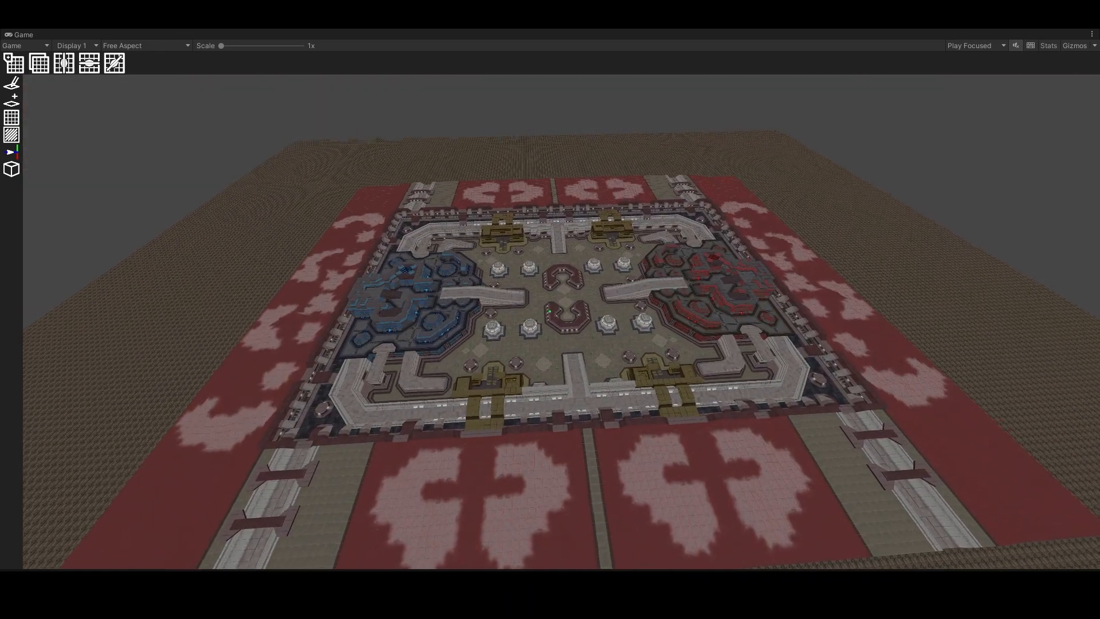
{"action": "key", "text": "d"}
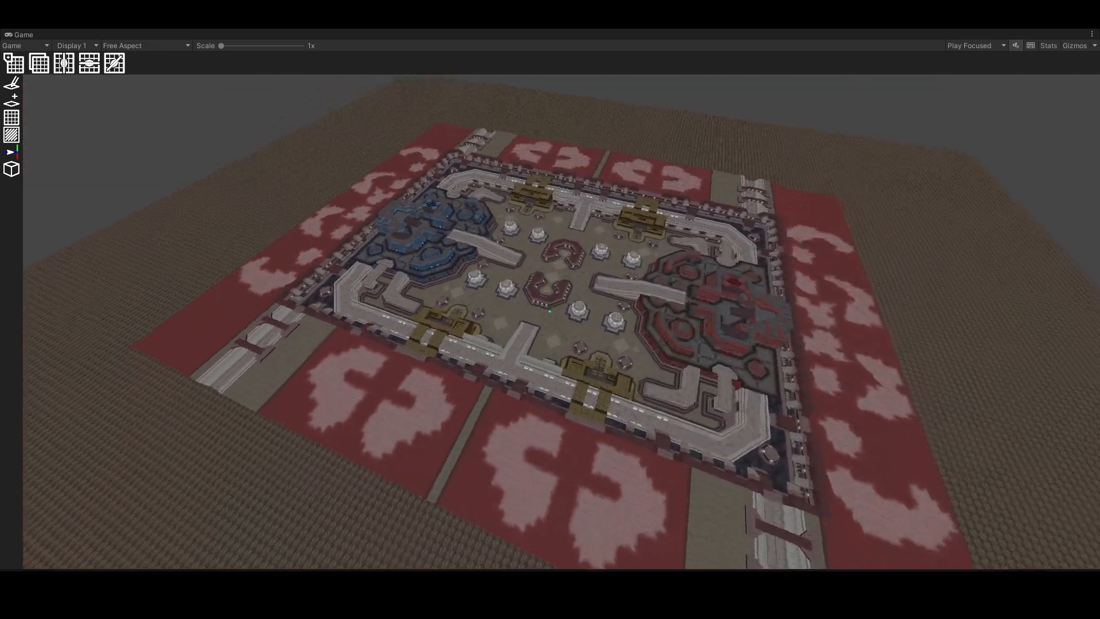
Copy the map section covering the half of the blue base beside its central ramp
{"action": "key", "text": "d"}
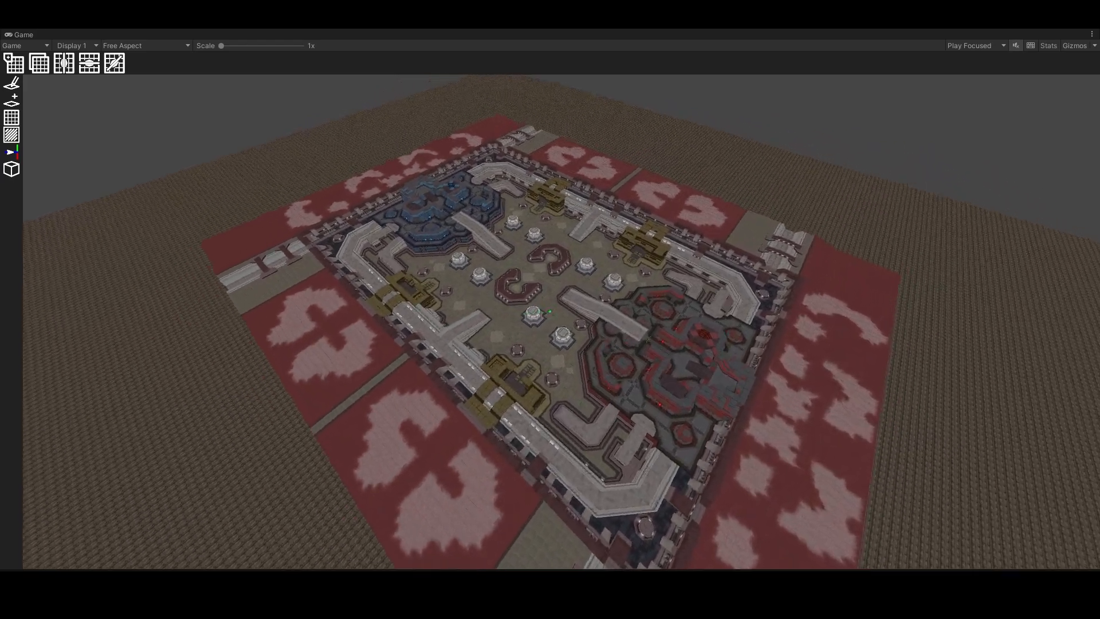
{"action": "key", "text": "w"}
{"action": "key", "text": "w"}
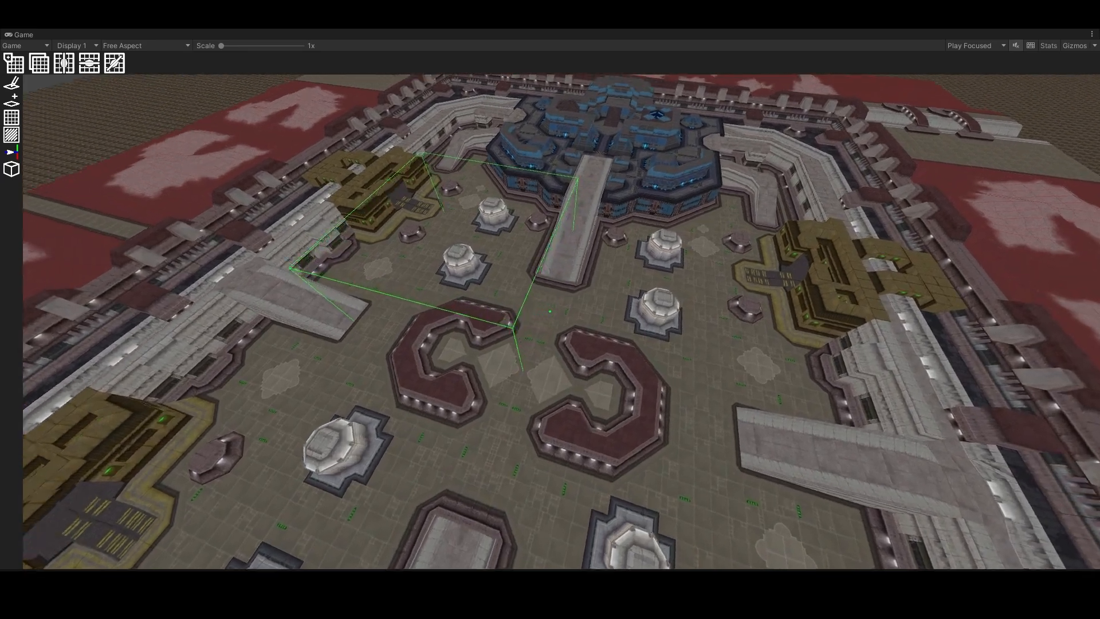
{"action": "key", "text": "w"}
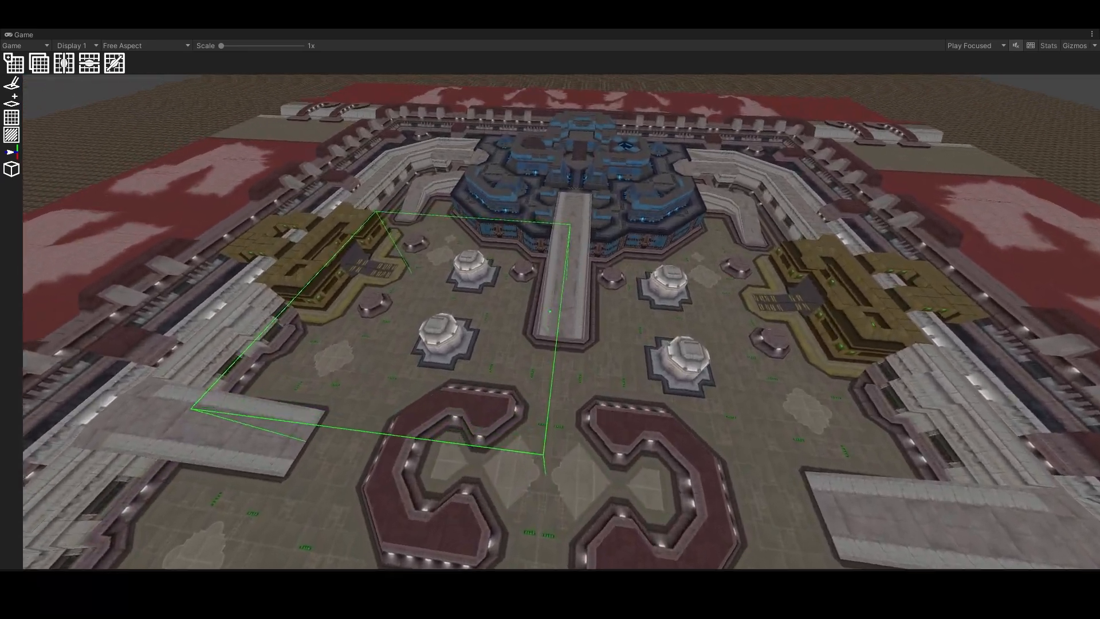
{"action": "key", "text": "a"}
{"action": "key", "text": "d"}
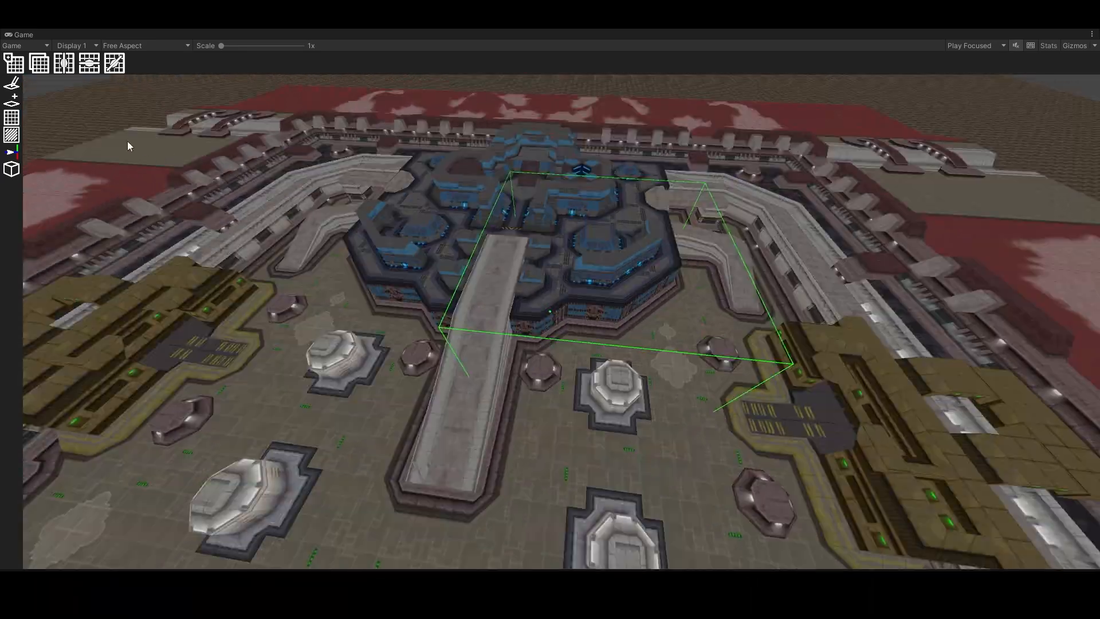
{"action": "left_click", "coordinate": [16, 66]}
Paste the copied blue base section over the adjoining plaza section, allowing the current map data to be overwritten
{"action": "key", "text": "a"}
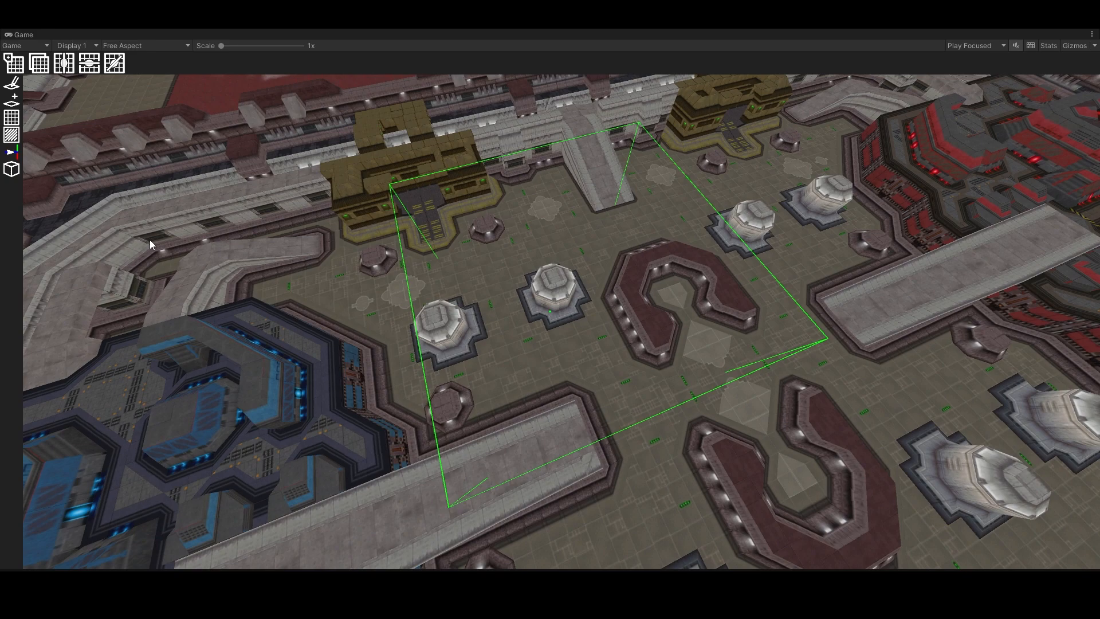
{"action": "left_click", "coordinate": [41, 66]}
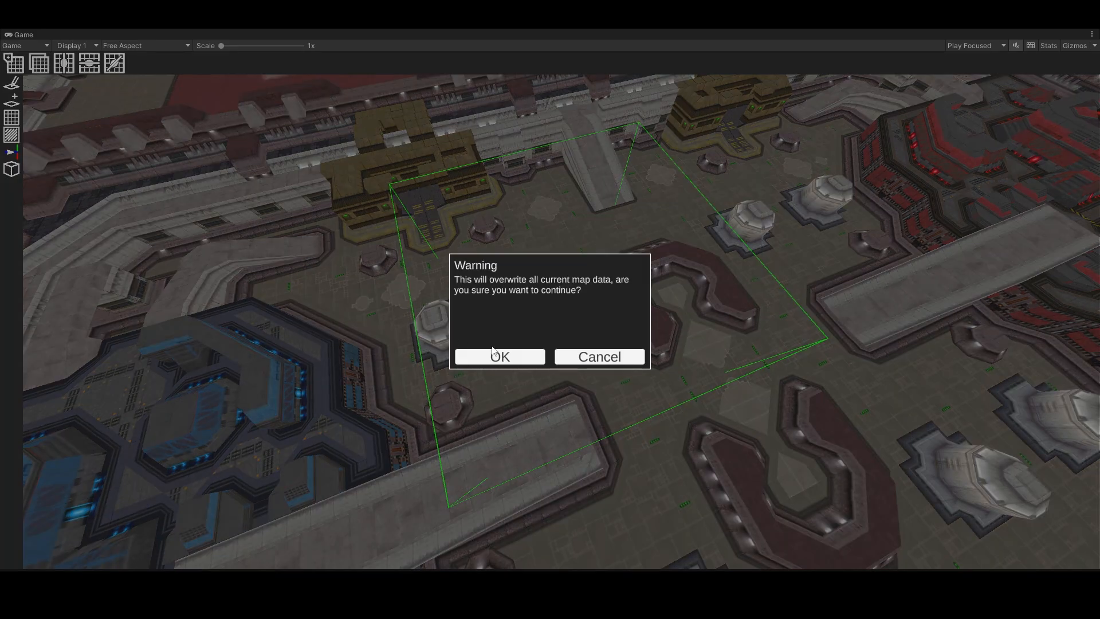
{"action": "left_click", "coordinate": [492, 355]}
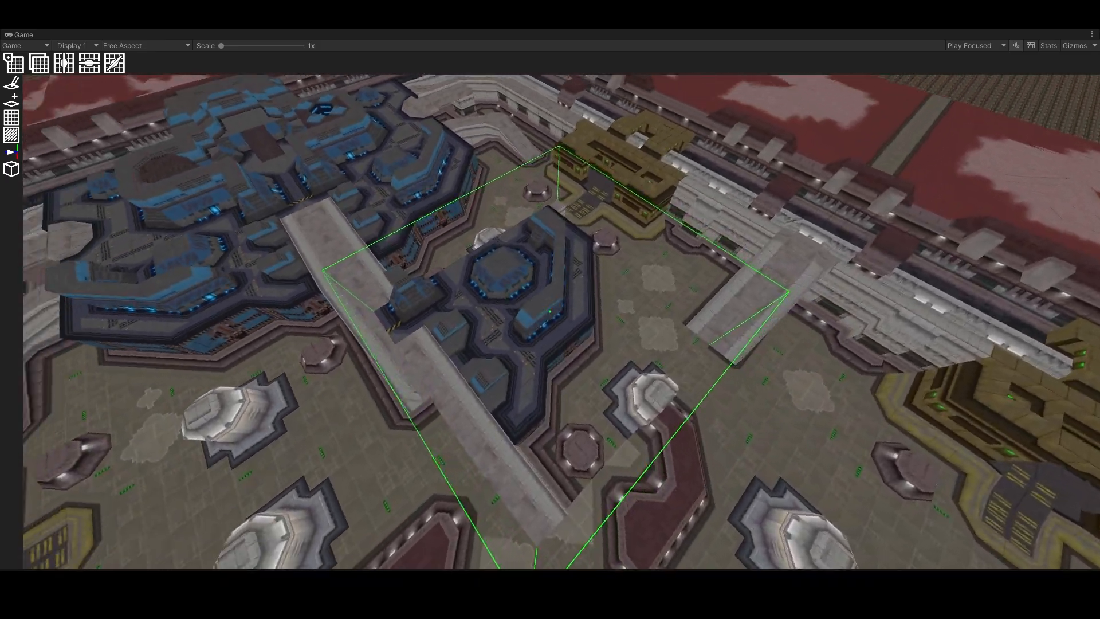
Flip the pasted blue base section horizontally and flip it horizontally once more
{"action": "key", "text": "d"}
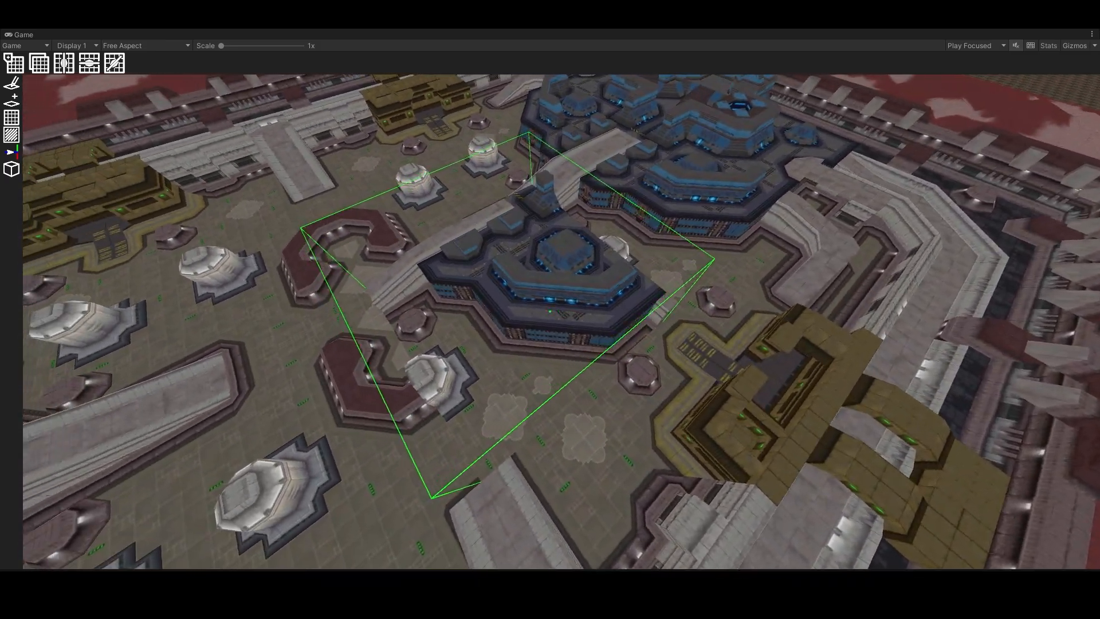
{"action": "key", "text": "a"}
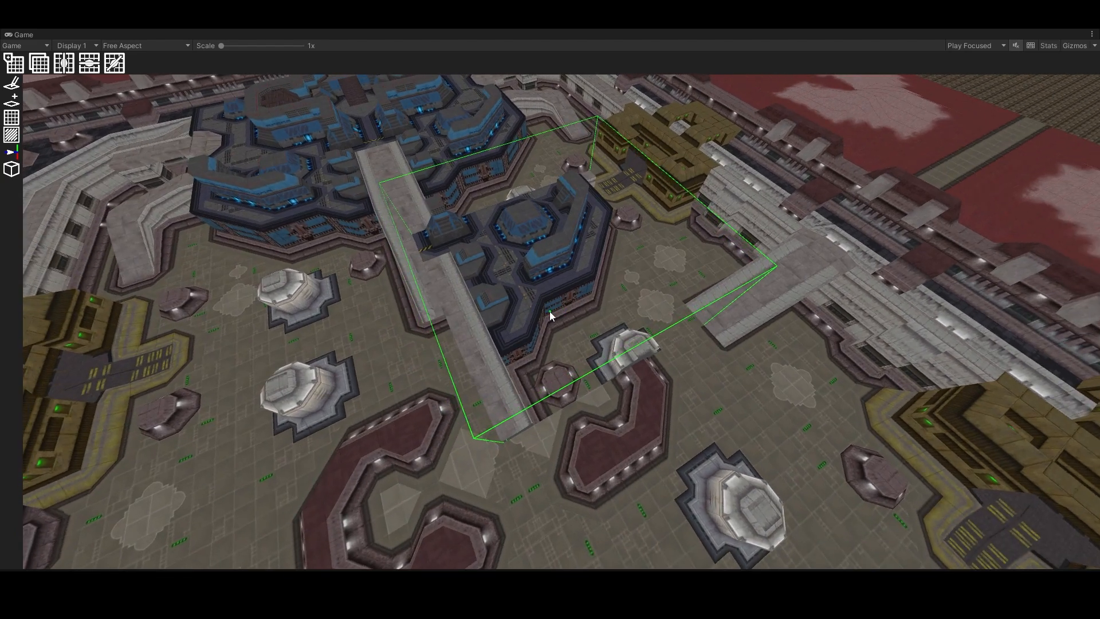
{"action": "left_click", "coordinate": [62, 71]}
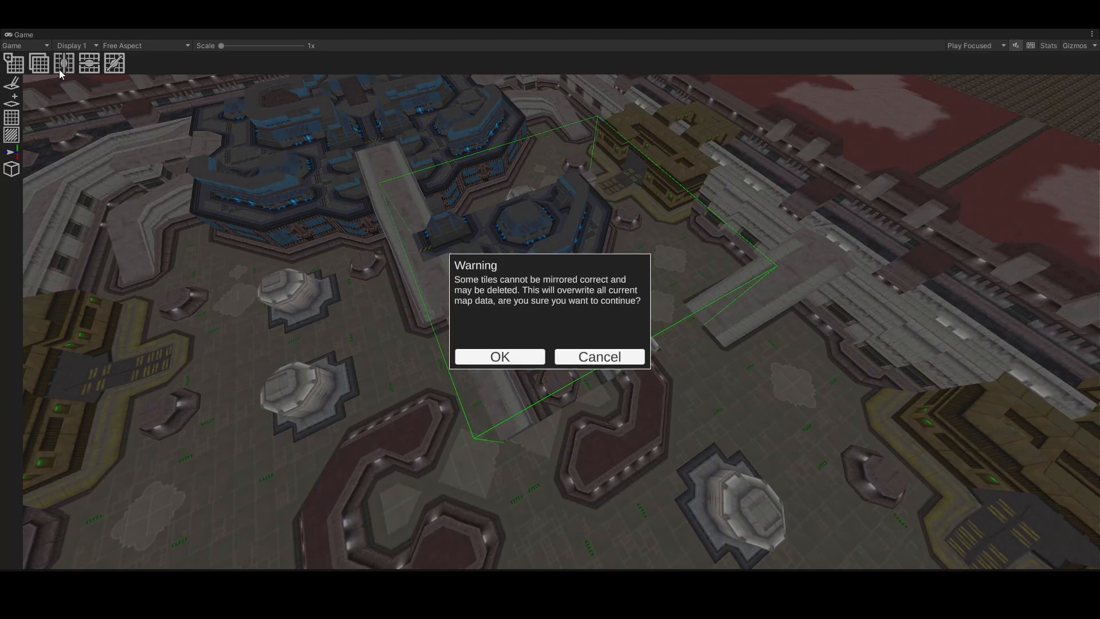
{"action": "left_click", "coordinate": [491, 350]}
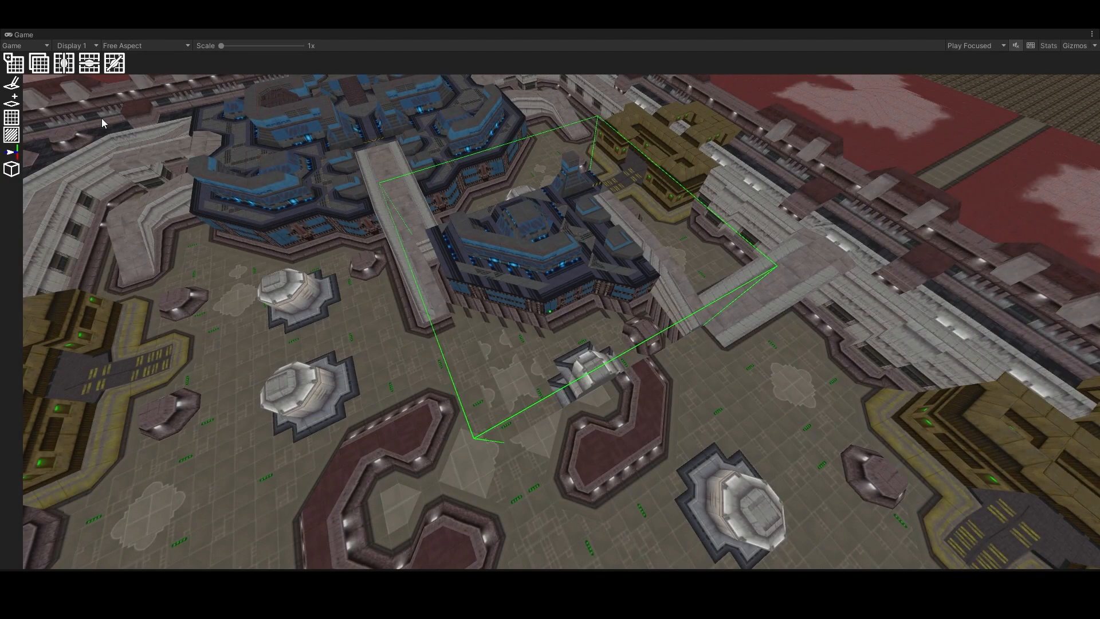
{"action": "left_click", "coordinate": [65, 63]}
{"action": "left_click", "coordinate": [491, 358]}
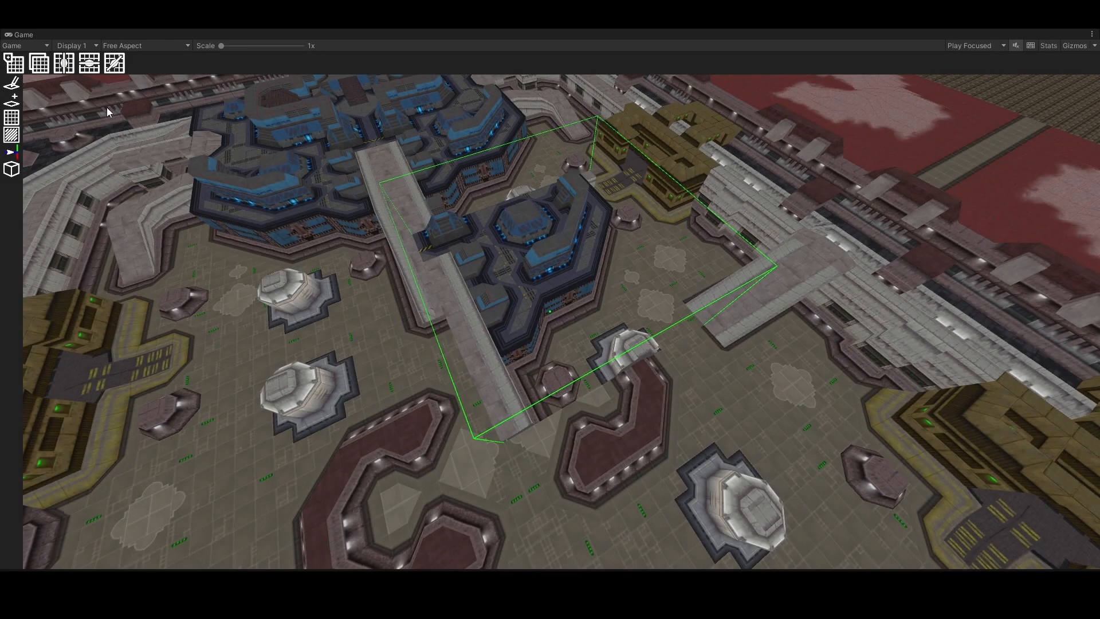
Flip the pasted blue base section vertically
{"action": "left_click", "coordinate": [115, 65]}
{"action": "left_click", "coordinate": [533, 358]}
{"action": "left_click", "coordinate": [92, 66]}
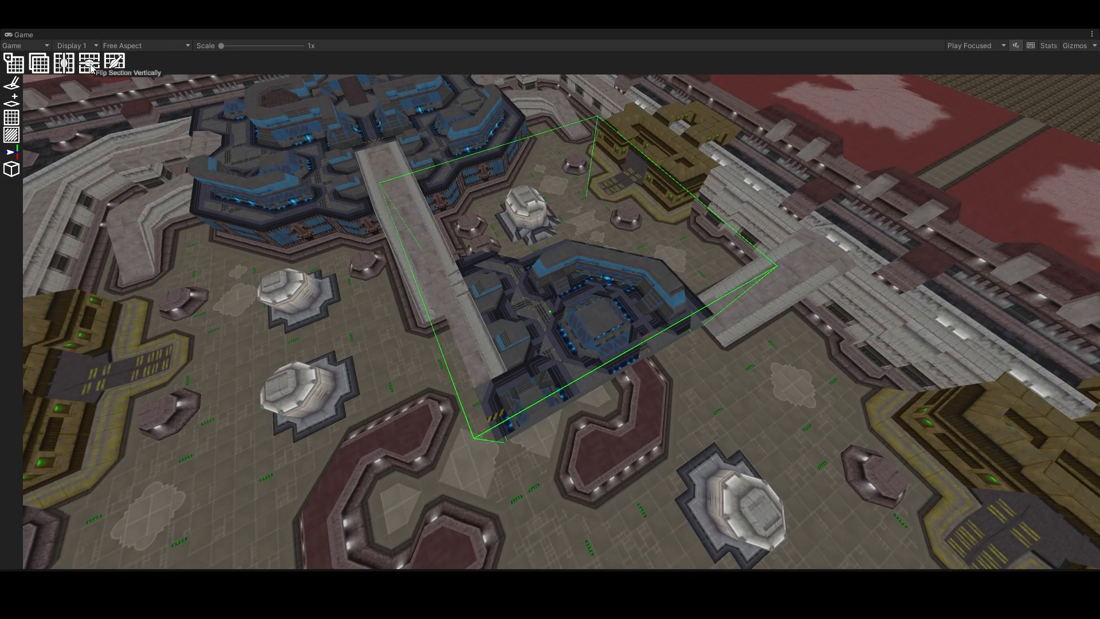
{"action": "left_click", "coordinate": [495, 357]}
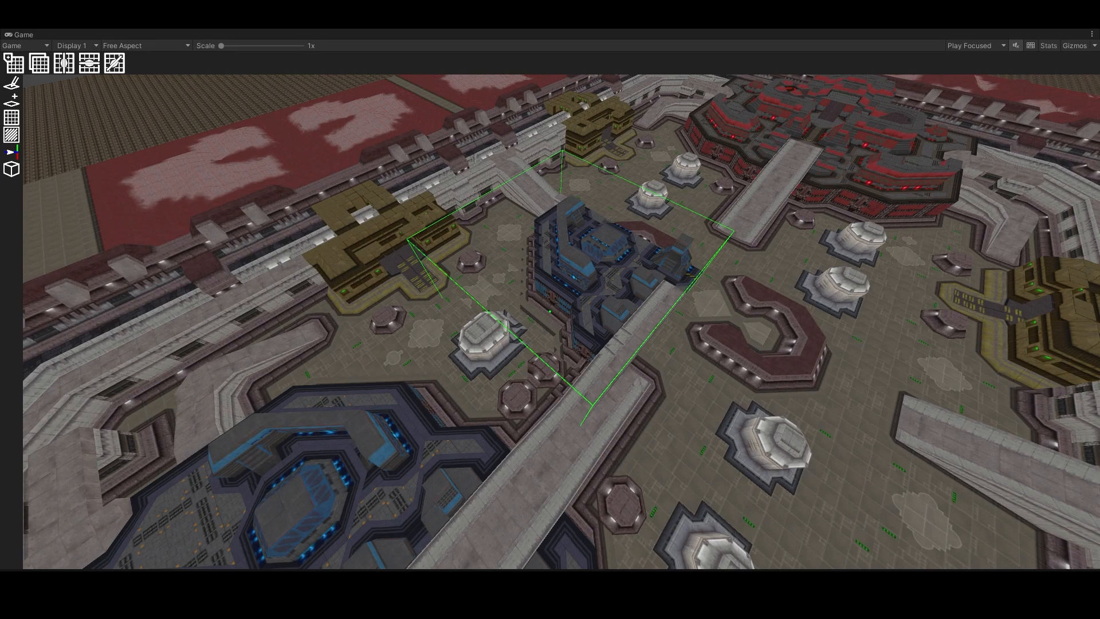
{"action": "right_click_drag", "start_coordinate": [553, 316], "coordinate": [619, 316]}
{"action": "left_click", "coordinate": [19, 61]}
{"action": "right_click_drag", "start_coordinate": [550, 311], "coordinate": [458, 311]}
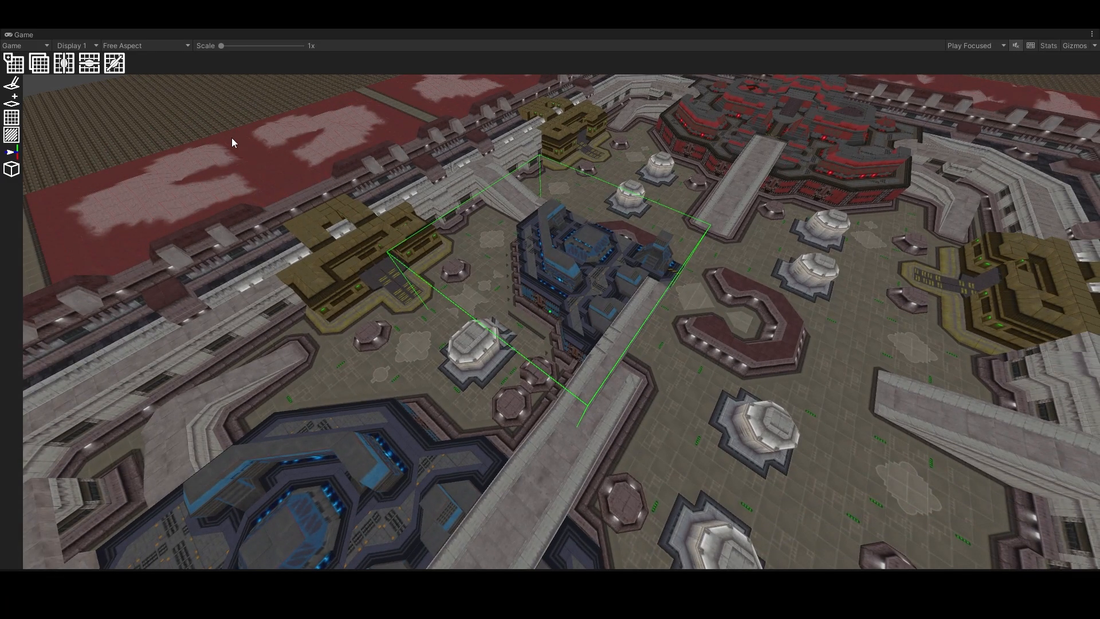
{"action": "left_click", "coordinate": [60, 64]}
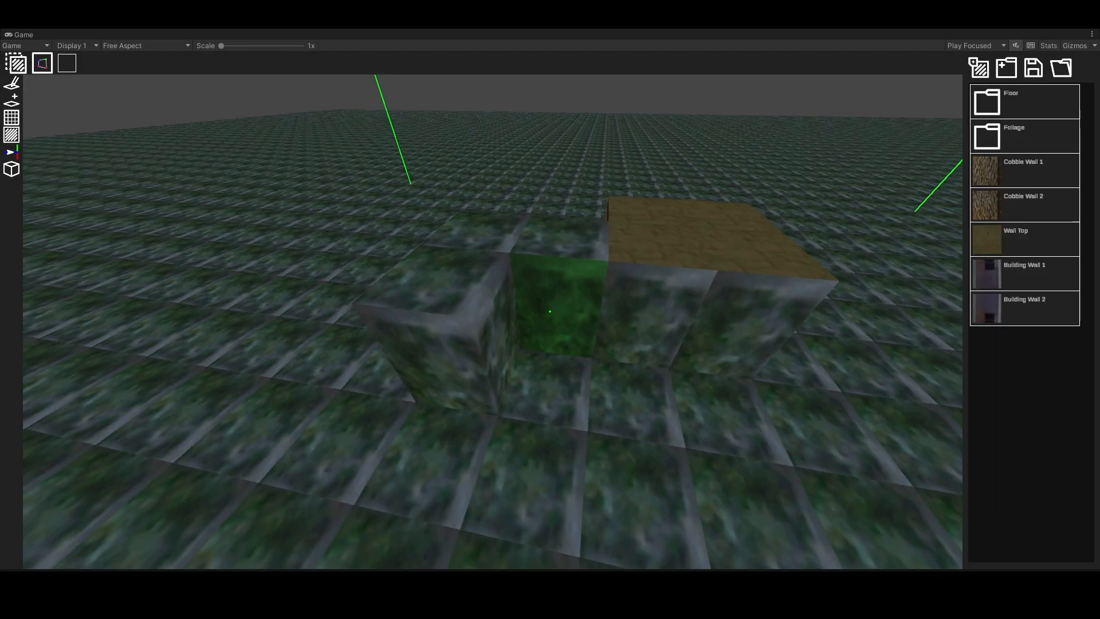
Paint the raised wall tiles with textures from the preset list, including Cobble Wall 2
{"action": "left_click", "coordinate": [550, 311]}
{"action": "left_click", "coordinate": [550, 311]}
{"action": "right_click_drag", "start_coordinate": [550, 311], "coordinate": [665, 287]}
{"action": "left_click", "coordinate": [551, 311]}
{"action": "left_click", "coordinate": [990, 198]}
{"action": "right_click_drag", "start_coordinate": [700, 337], "coordinate": [567, 229]}
{"action": "left_click", "coordinate": [550, 311]}
Assign texture offsets 223, 221 and 220 to the rectangle tile's corners using palette 1
{"action": "left_click", "coordinate": [823, 329]}
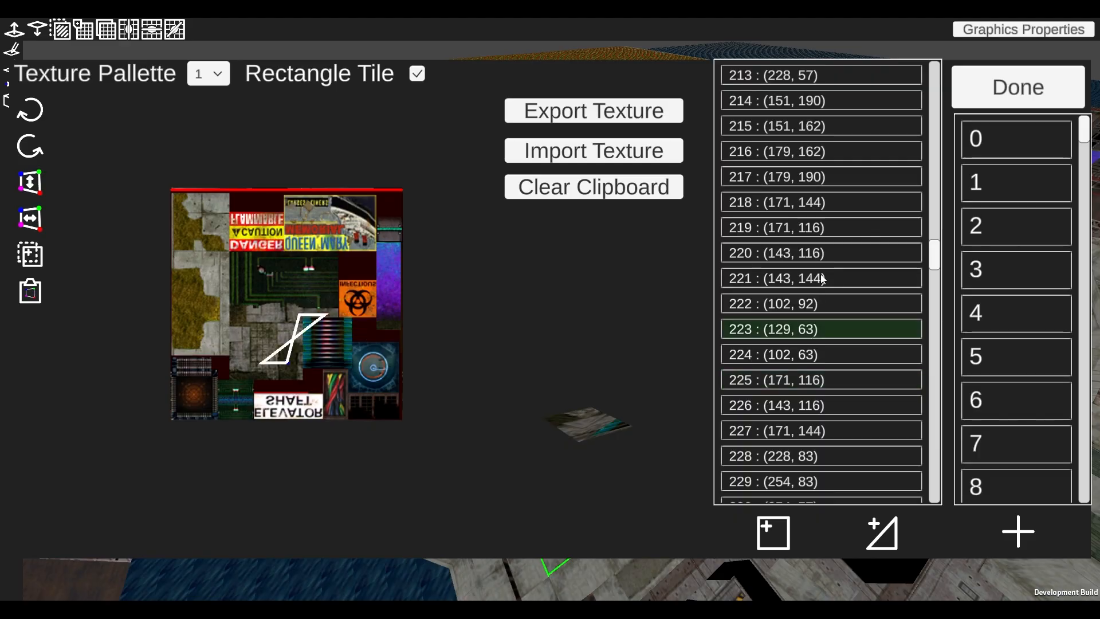
{"action": "left_click", "coordinate": [823, 278]}
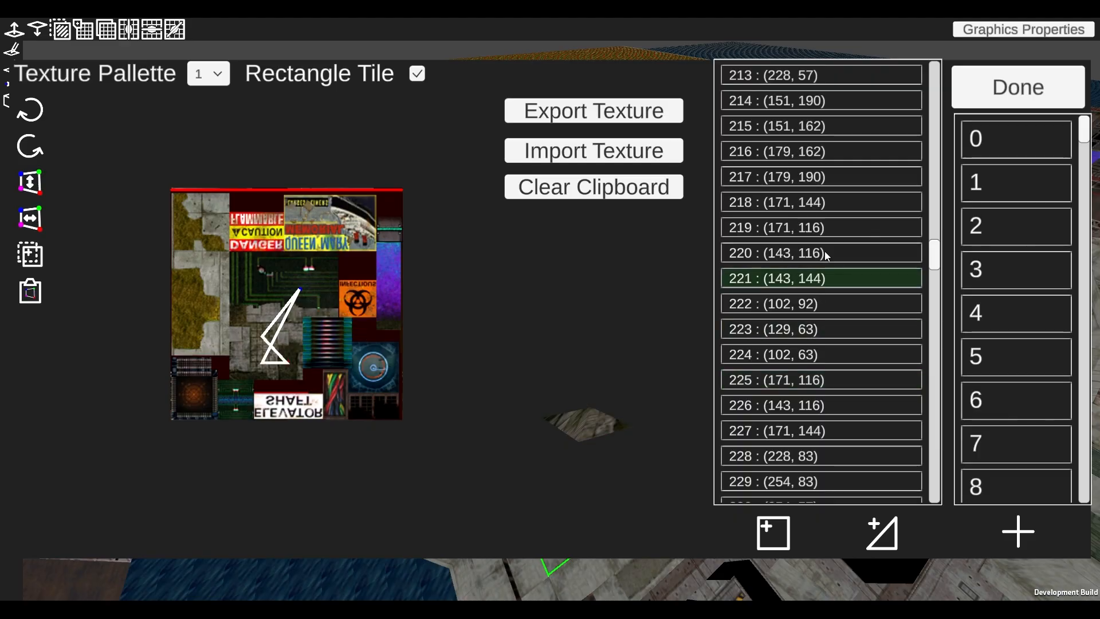
{"action": "left_click", "coordinate": [817, 253]}
{"action": "scroll", "coordinate": [367, 350], "scroll_direction": "down", "scroll_amount": 3}
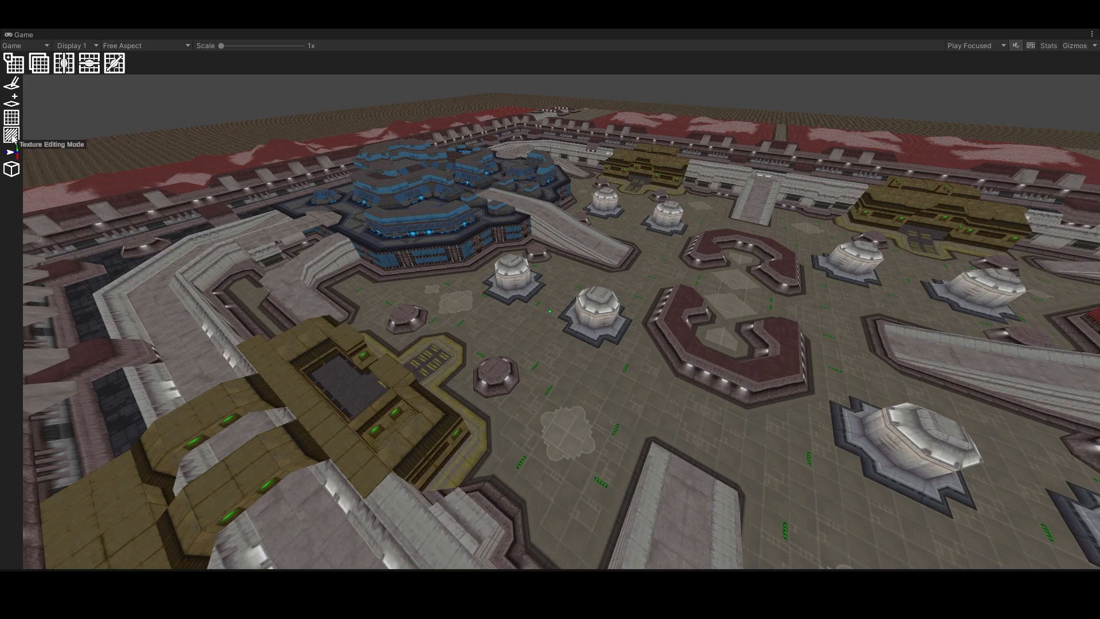
Enter texture editing mode and open the texture of a plain plaza floor tile near the white tower
{"action": "left_click", "coordinate": [12, 135]}
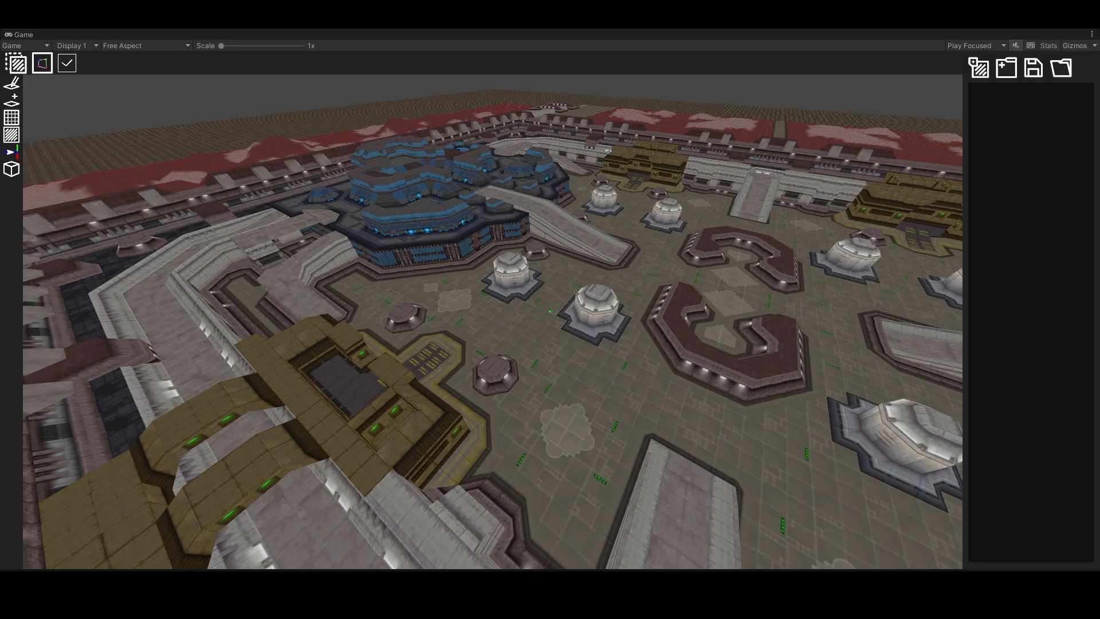
{"action": "key", "text": "w"}
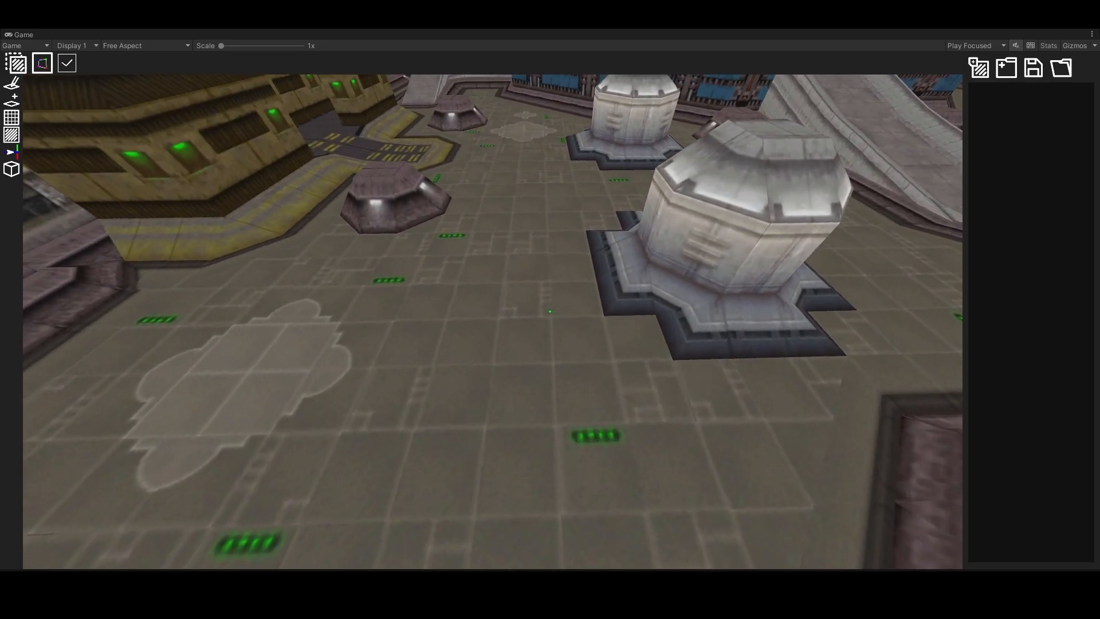
{"action": "key", "text": "a"}
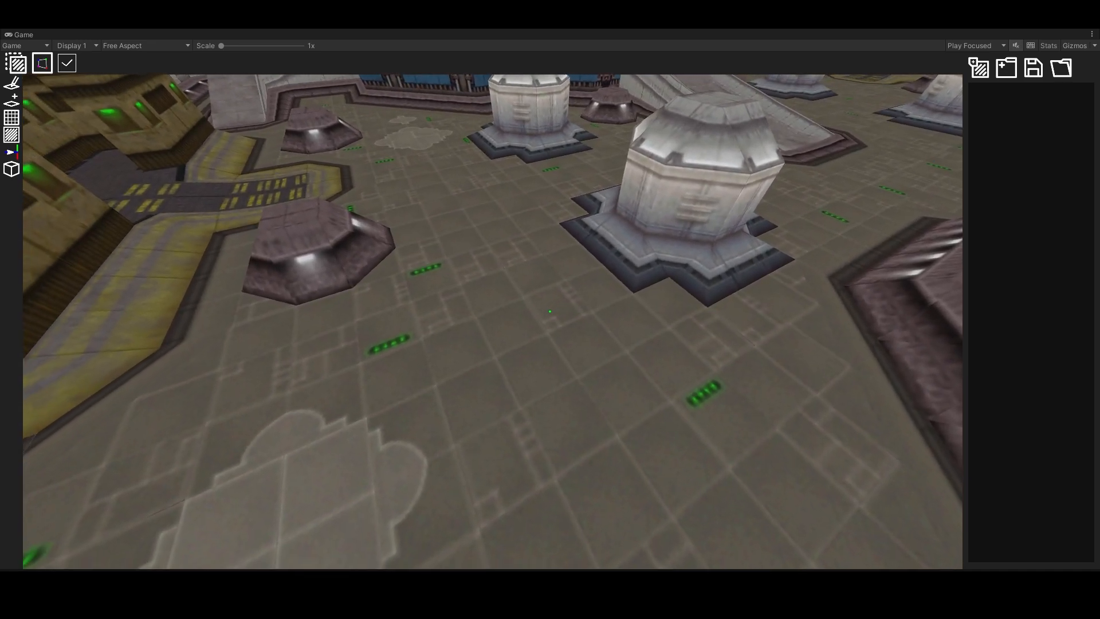
{"action": "left_click", "coordinate": [550, 311]}
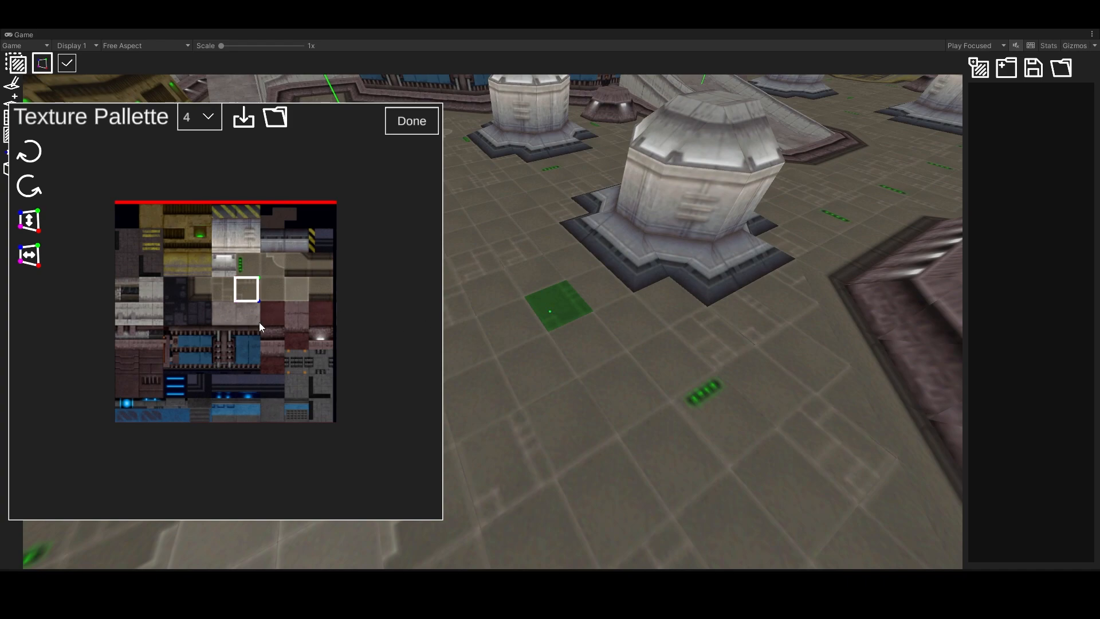
Stretch the floor tile's four texture corner points outward and move them back to the original square
{"action": "scroll", "coordinate": [253, 327], "scroll_direction": "up", "scroll_amount": 3}
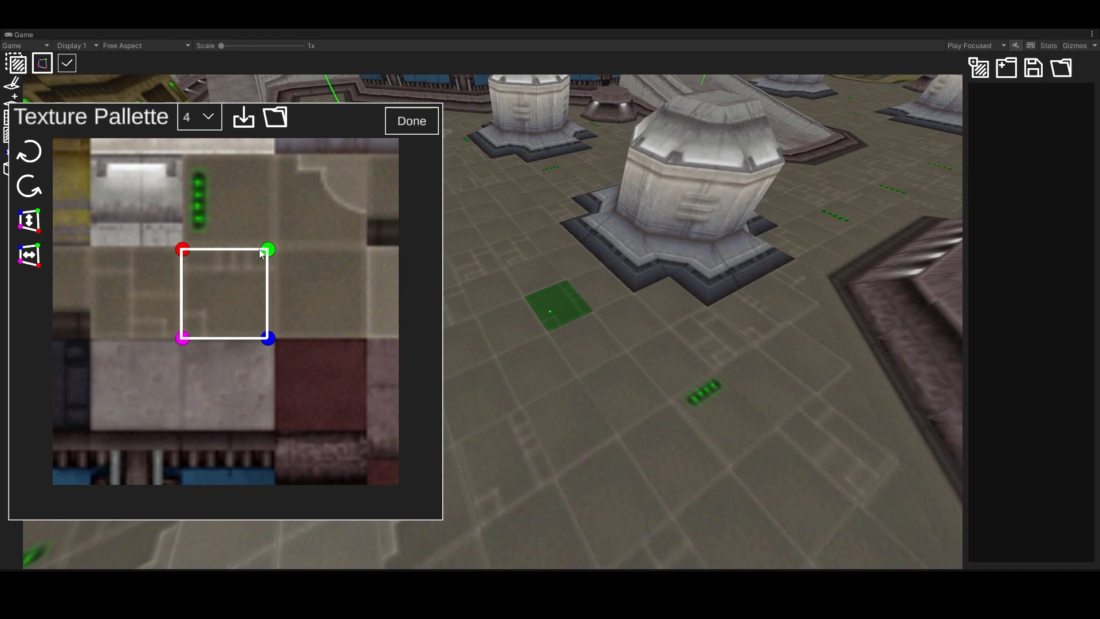
{"action": "scroll", "coordinate": [188, 343], "scroll_direction": "down", "scroll_amount": 4}
{"action": "scroll", "coordinate": [178, 360], "scroll_direction": "up", "scroll_amount": 4}
{"action": "scroll", "coordinate": [178, 359], "scroll_direction": "up", "scroll_amount": 1}
{"action": "middle_click_drag", "start_coordinate": [143, 380], "coordinate": [292, 351]}
{"action": "left_click_drag", "start_coordinate": [264, 345], "coordinate": [308, 381]}
{"action": "left_click_drag", "start_coordinate": [262, 247], "coordinate": [317, 214]}
{"action": "left_click_drag", "start_coordinate": [168, 247], "coordinate": [158, 200]}
{"action": "left_click_drag", "start_coordinate": [174, 349], "coordinate": [146, 395]}
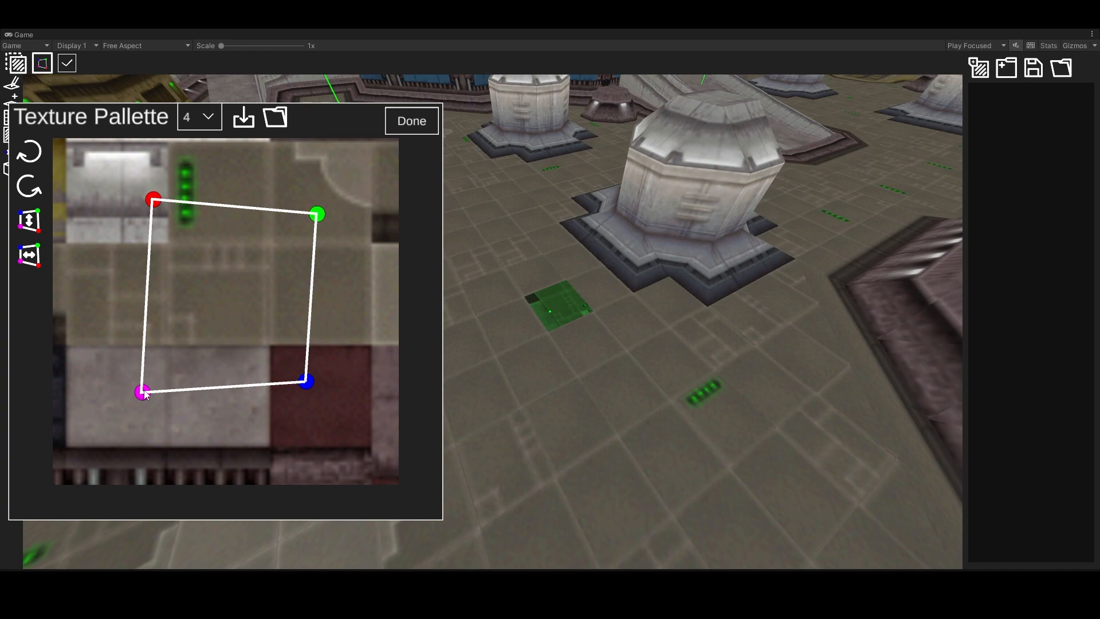
{"action": "left_click_drag", "start_coordinate": [311, 385], "coordinate": [245, 340]}
{"action": "left_click_drag", "start_coordinate": [308, 221], "coordinate": [216, 226]}
{"action": "left_click_drag", "start_coordinate": [241, 340], "coordinate": [274, 350]}
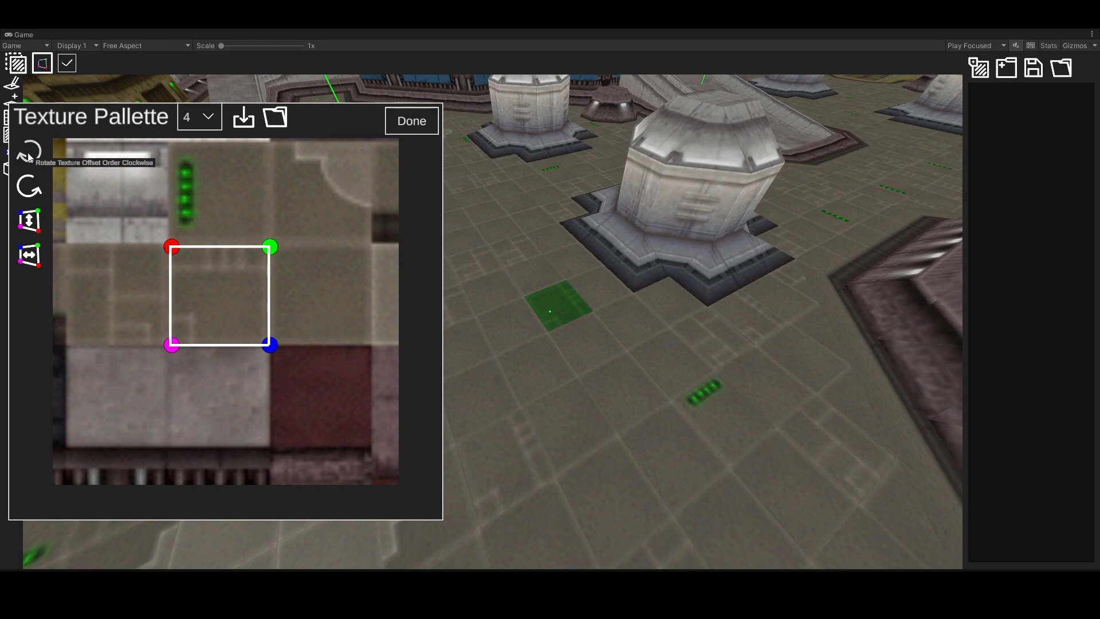
Rotate the tile's texture offset order clockwise three times and counter-clockwise three times
{"action": "left_click", "coordinate": [28, 153]}
{"action": "left_click", "coordinate": [28, 154]}
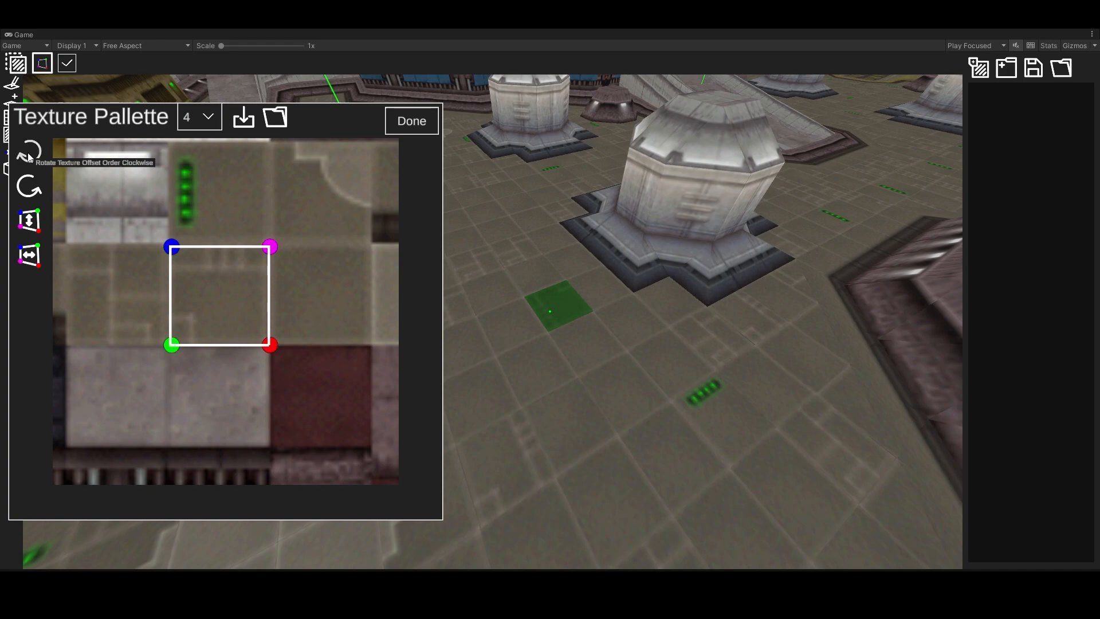
{"action": "left_click", "coordinate": [28, 153]}
{"action": "left_click", "coordinate": [27, 189]}
{"action": "left_click", "coordinate": [26, 190]}
{"action": "left_click", "coordinate": [27, 191]}
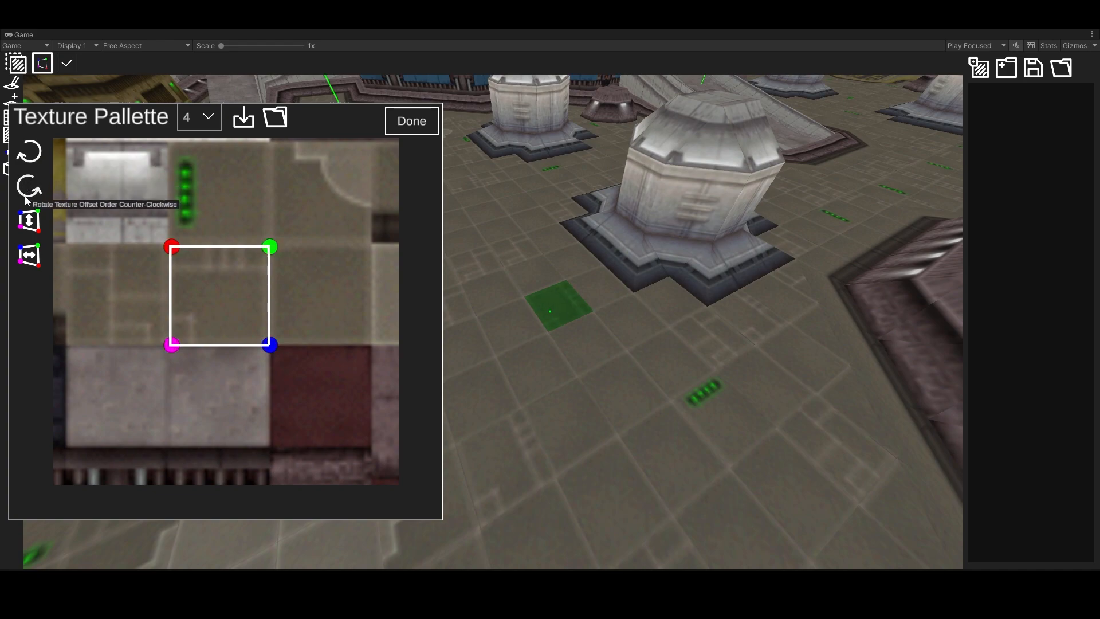
Flip the floor tile's texture offsets vertically and horizontally several times, also rotating their order counter-clockwise
{"action": "left_click", "coordinate": [29, 222]}
{"action": "left_click", "coordinate": [31, 259]}
{"action": "left_click", "coordinate": [31, 257]}
{"action": "left_click", "coordinate": [31, 257]}
{"action": "left_click", "coordinate": [28, 229]}
{"action": "left_click", "coordinate": [29, 217]}
{"action": "left_click", "coordinate": [27, 189]}
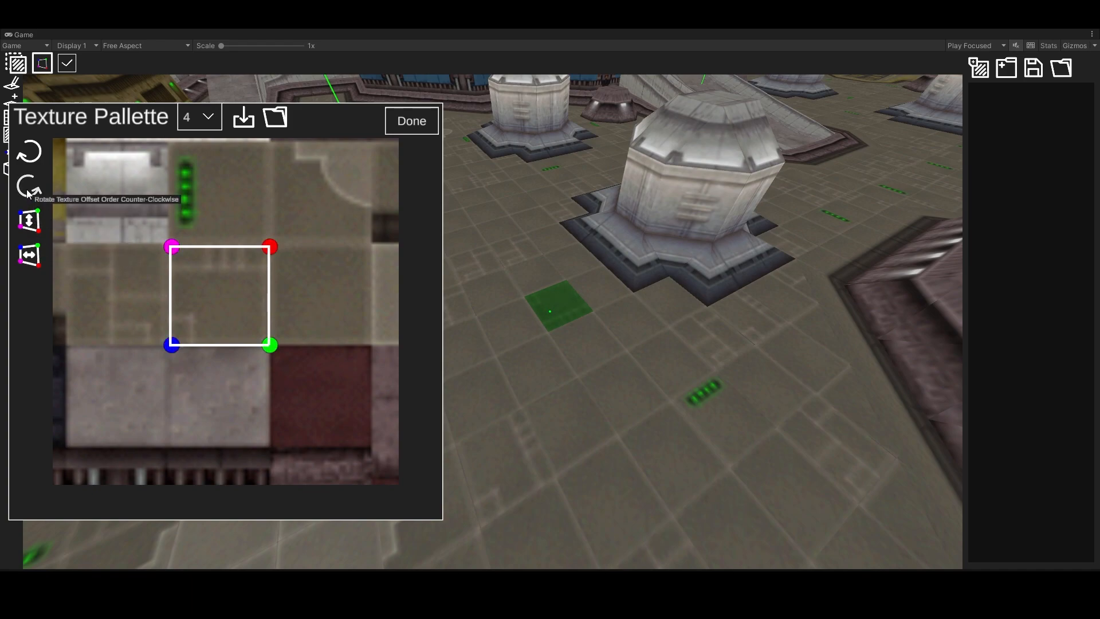
{"action": "left_click", "coordinate": [27, 190]}
{"action": "left_click", "coordinate": [30, 256]}
{"action": "left_click", "coordinate": [31, 257]}
{"action": "left_click", "coordinate": [29, 221]}
{"action": "left_click", "coordinate": [29, 186]}
Zoom out to the whole texture and set the floor tile's texture palette to 3
{"action": "left_click", "coordinate": [208, 120]}
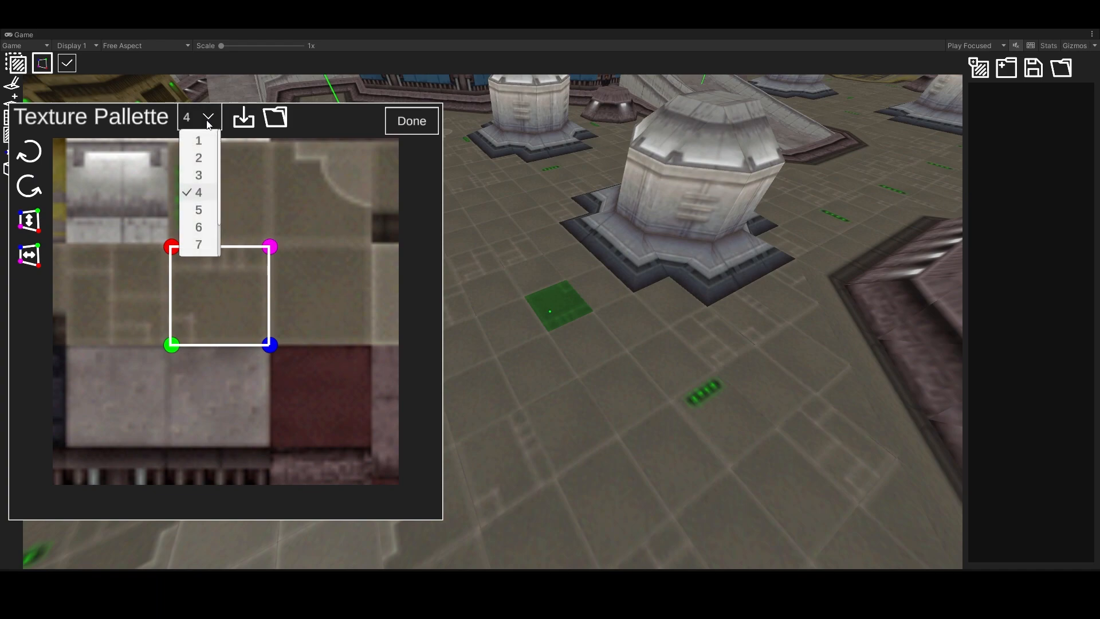
{"action": "left_click", "coordinate": [209, 122]}
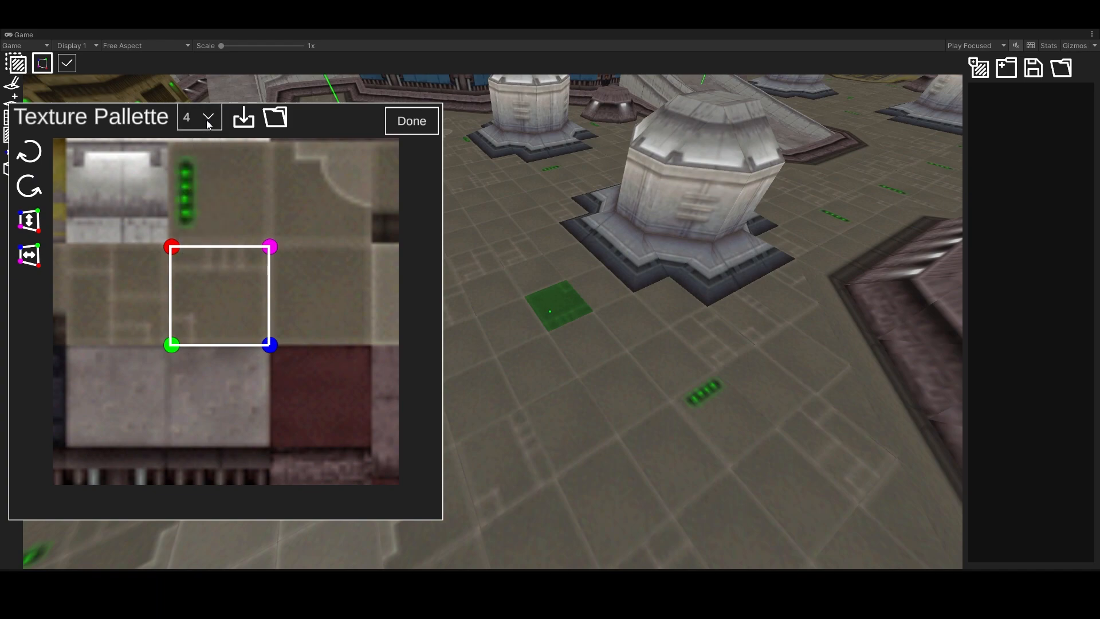
{"action": "scroll", "coordinate": [232, 204], "scroll_direction": "down", "scroll_amount": 6}
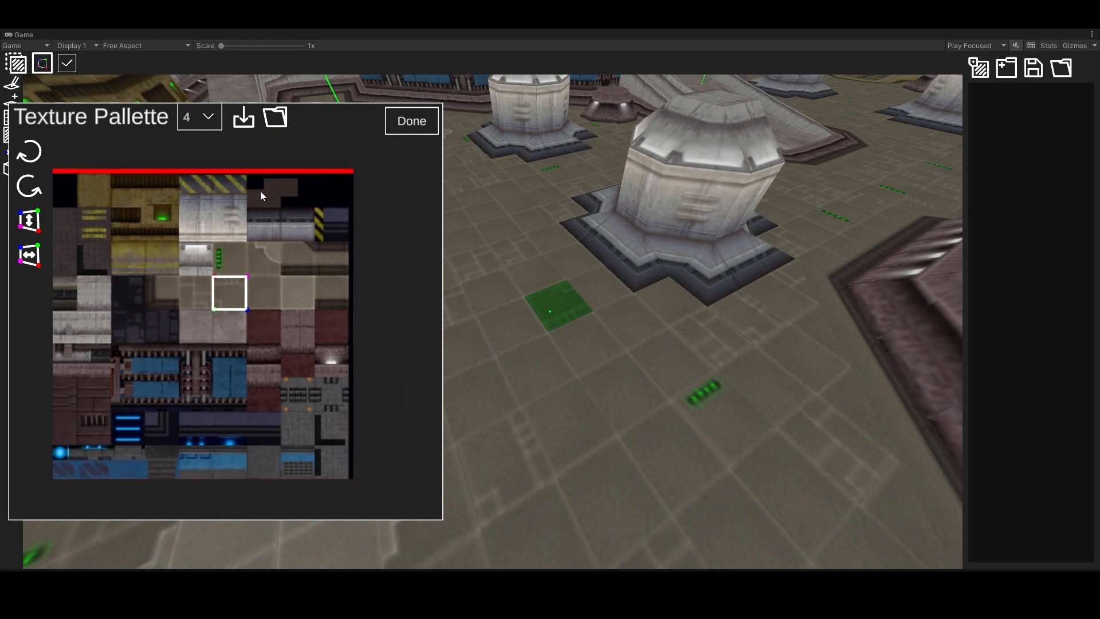
{"action": "middle_click_drag", "start_coordinate": [240, 222], "coordinate": [234, 224]}
{"action": "left_click", "coordinate": [209, 121]}
{"action": "left_click", "coordinate": [200, 175]}
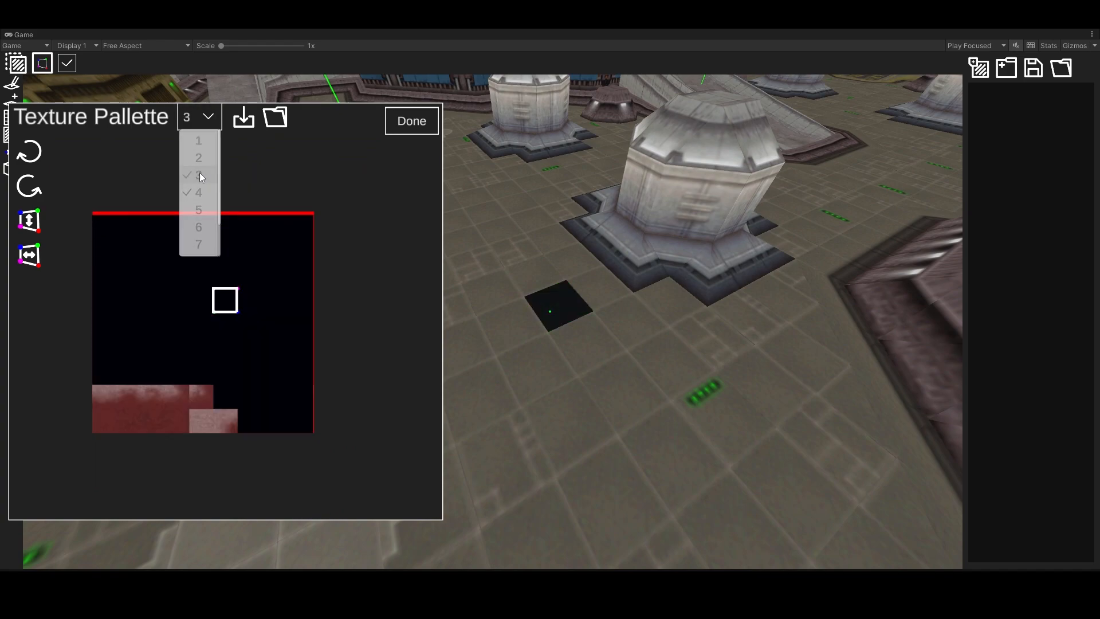
Try texture palette 6 and one further palette on the floor tile, and set its texture palette to 2
{"action": "left_click", "coordinate": [210, 120]}
{"action": "left_click", "coordinate": [198, 226]}
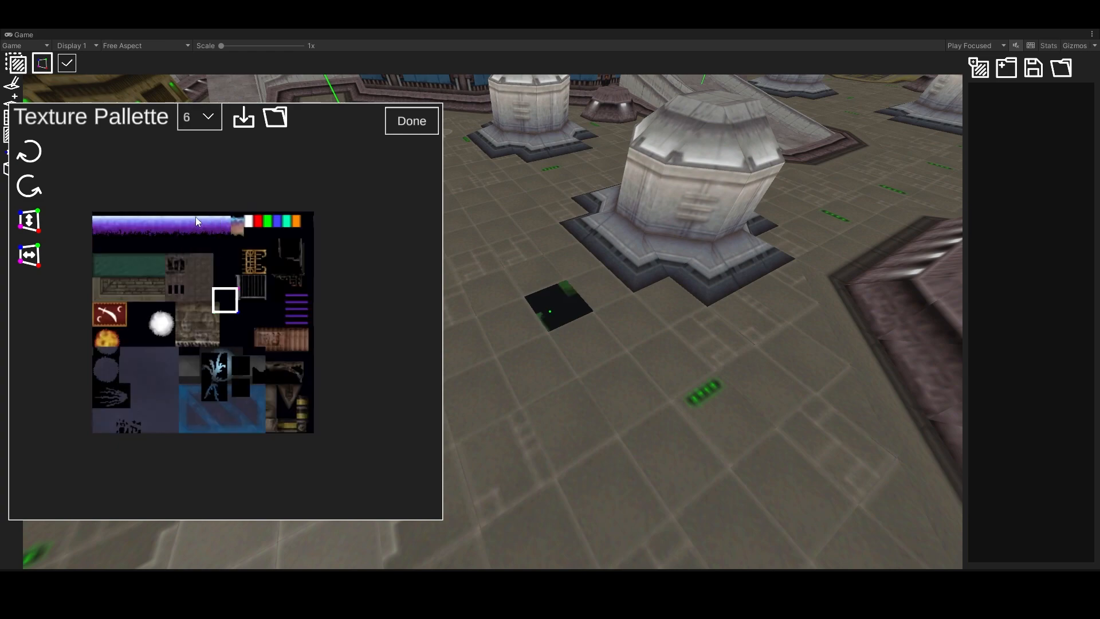
{"action": "left_click", "coordinate": [209, 129]}
{"action": "scroll", "coordinate": [222, 188], "scroll_direction": "down", "scroll_amount": 2}
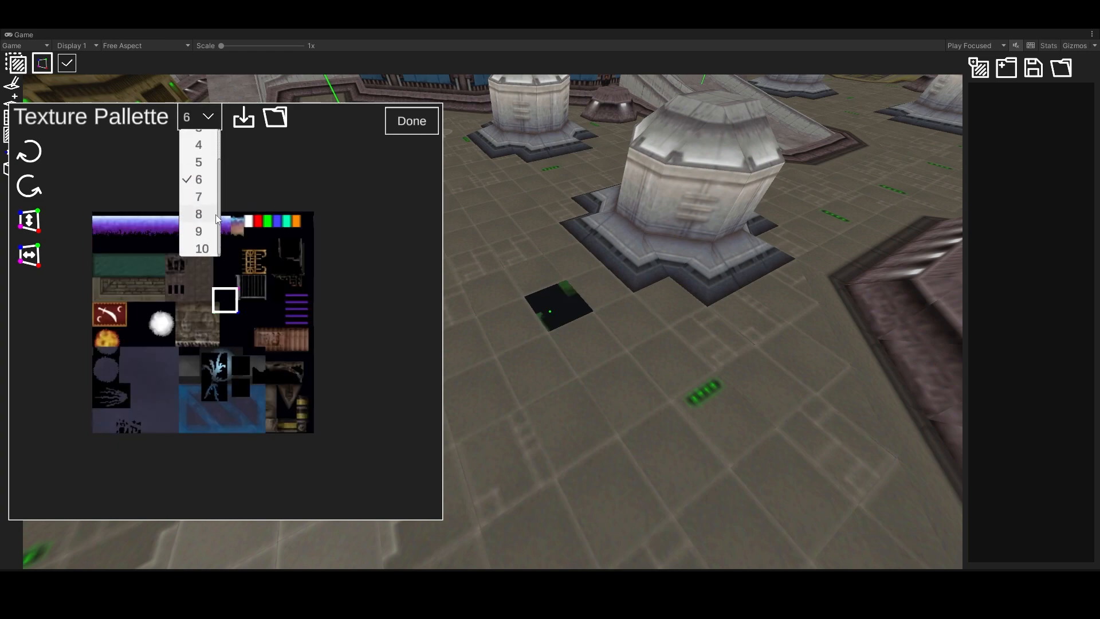
{"action": "left_click", "coordinate": [198, 226]}
{"action": "left_click", "coordinate": [204, 127]}
{"action": "left_click", "coordinate": [203, 154]}
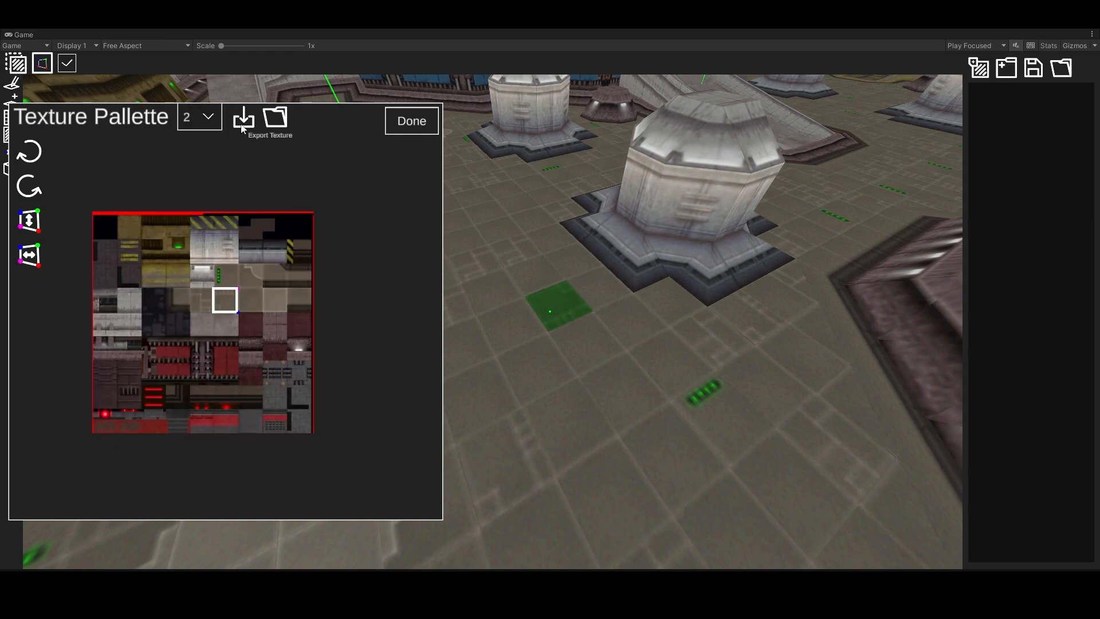
Export the texture of palette 2 under the name Bitmap2
{"action": "left_click", "coordinate": [242, 122]}
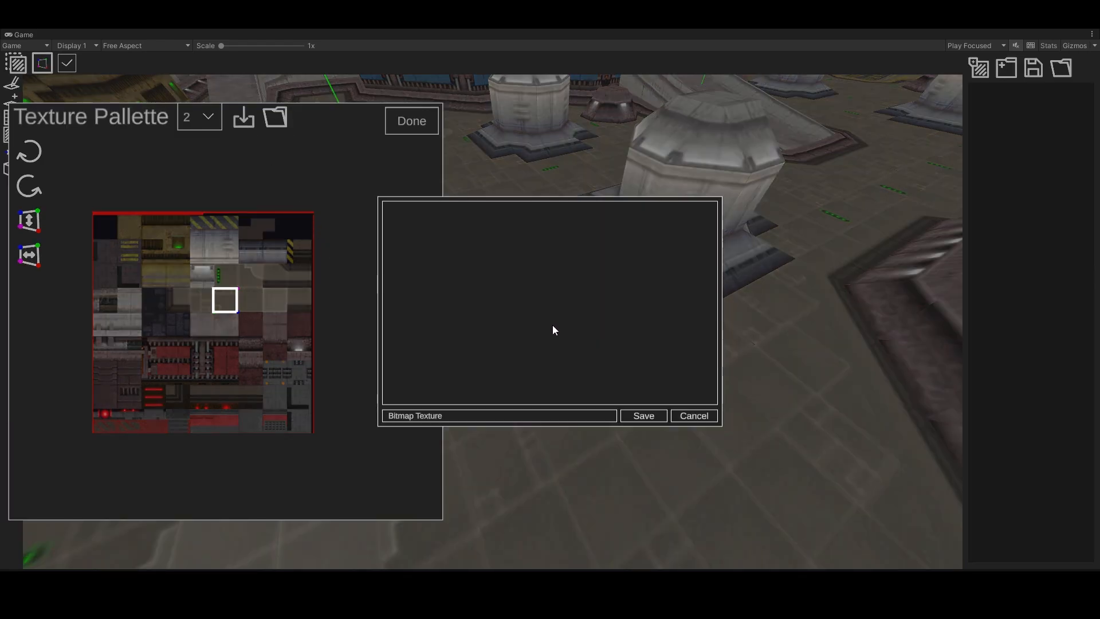
{"action": "left_click", "coordinate": [516, 414]}
{"action": "left_click", "coordinate": [514, 415]}
{"action": "left_click_drag", "start_coordinate": [516, 416], "coordinate": [334, 408]}
{"action": "type", "text": "Bitmap2"}
{"action": "key", "text": "Return"}
Import the saved bitmap file into texture palette 2 and close the texture palette
{"action": "left_click", "coordinate": [276, 117]}
{"action": "left_click", "coordinate": [439, 213]}
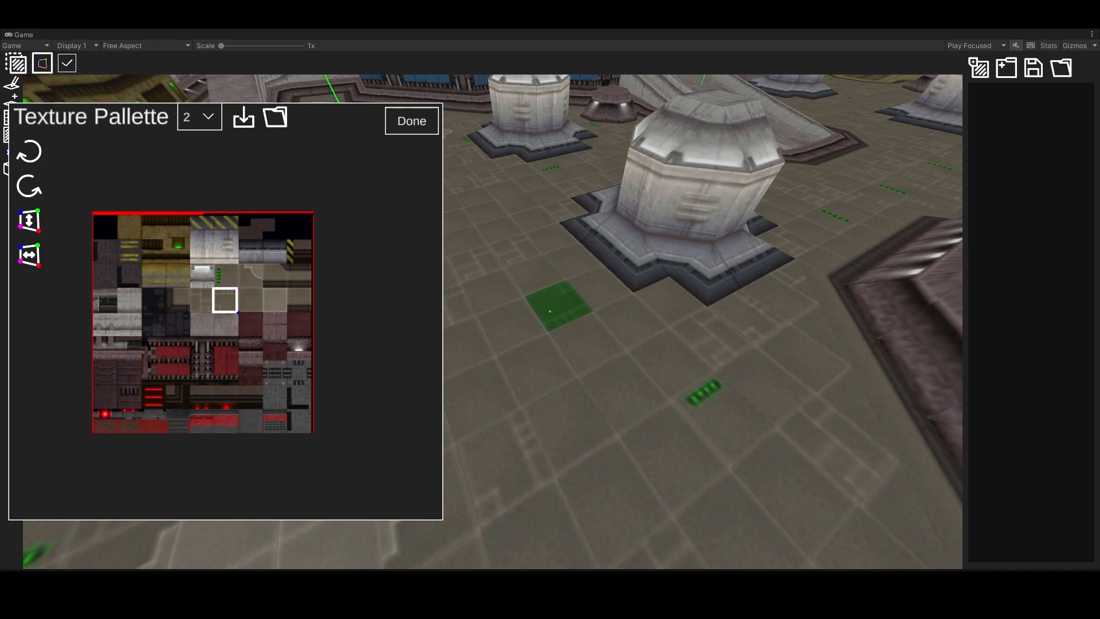
{"action": "left_click", "coordinate": [412, 121]}
Select a pillar base tile and a plain floor tile, duplicate the base texture onto the floor tile, and clear the selection
{"action": "key", "text": "w"}
{"action": "right_click_drag", "start_coordinate": [550, 311], "coordinate": [517, 297]}
{"action": "key", "text": "d"}
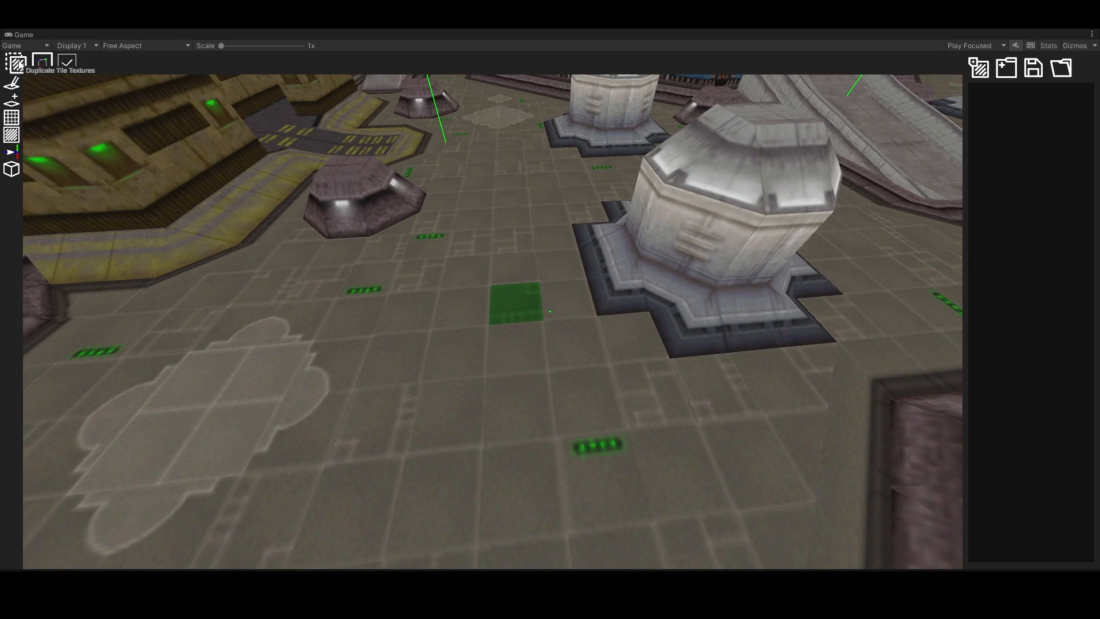
{"action": "left_click", "coordinate": [42, 63]}
{"action": "right_click_drag", "start_coordinate": [550, 311], "coordinate": [577, 299]}
{"action": "left_click", "coordinate": [550, 311]}
{"action": "left_click", "coordinate": [411, 121]}
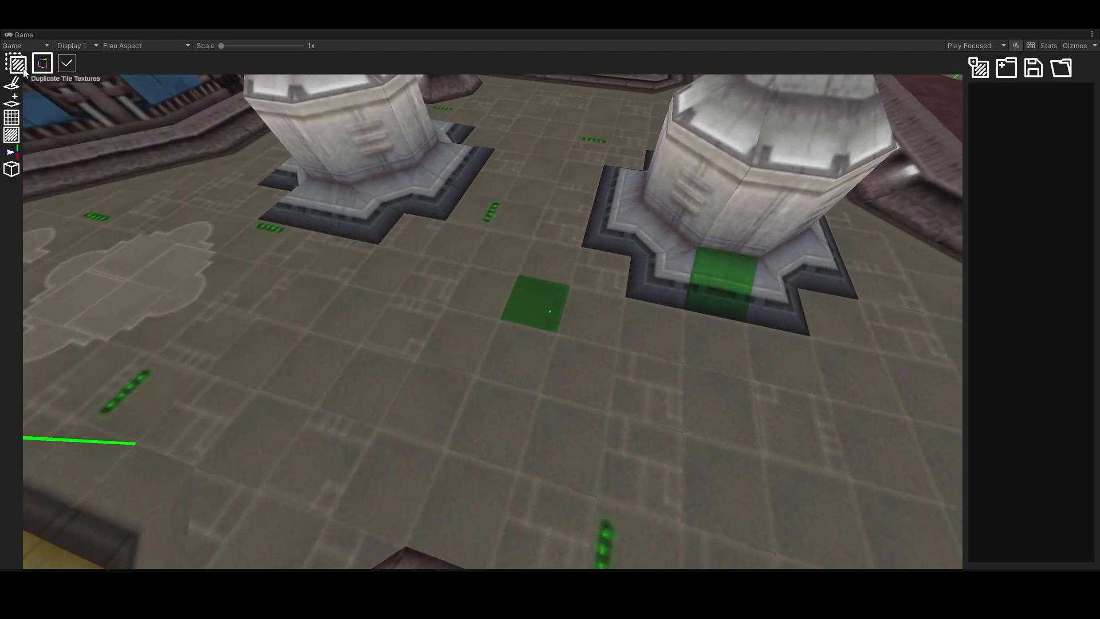
{"action": "left_click", "coordinate": [24, 69]}
{"action": "right_click_drag", "start_coordinate": [67, 122], "coordinate": [229, 120]}
{"action": "key", "text": "a"}
{"action": "key", "text": "Escape"}
{"action": "right_click_drag", "start_coordinate": [550, 311], "coordinate": [547, 311]}
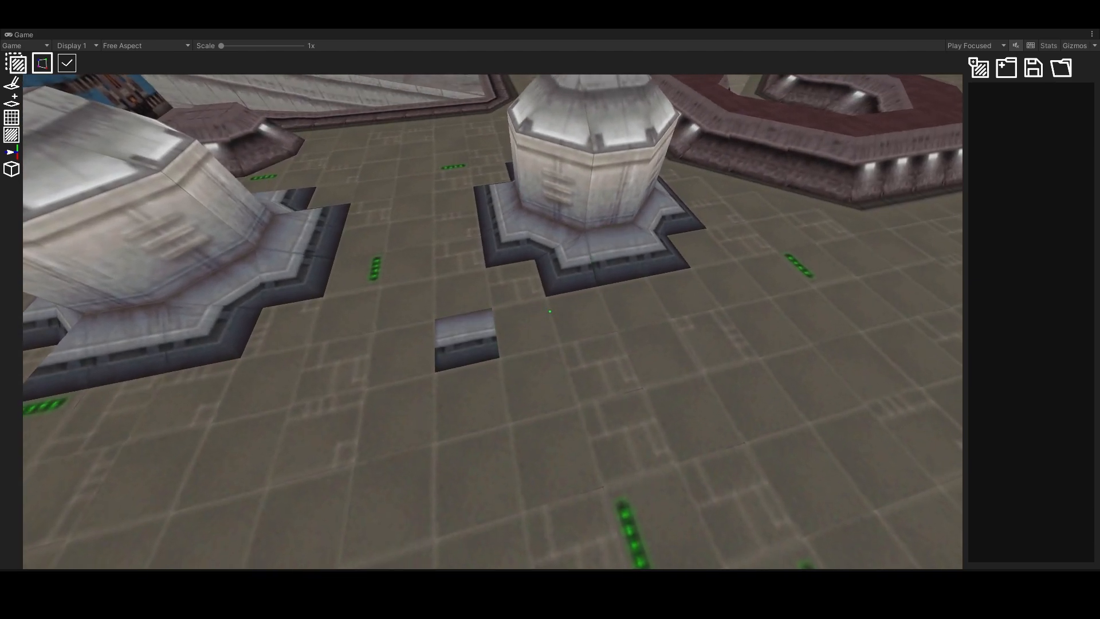
Select the base-textured floor tile with several plain floor tiles, duplicate its texture onto them, and clear the selection
{"action": "left_click", "coordinate": [550, 311]}
{"action": "left_click", "coordinate": [550, 311]}
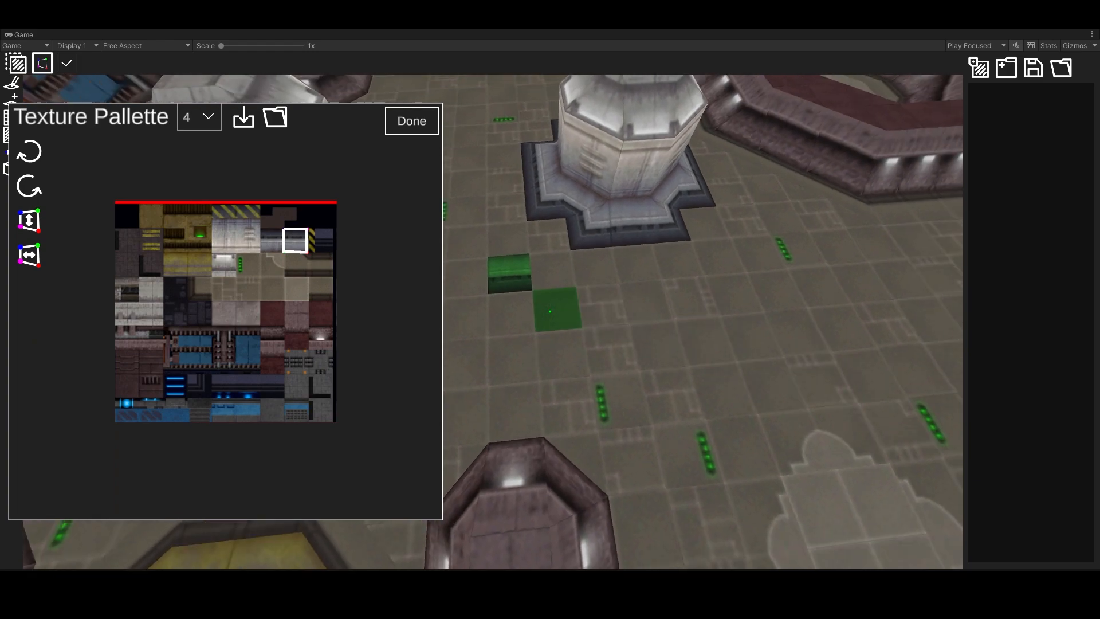
{"action": "left_click", "coordinate": [550, 311]}
{"action": "left_click", "coordinate": [550, 311]}
{"action": "left_click", "coordinate": [550, 311]}
{"action": "left_click", "coordinate": [550, 311]}
{"action": "left_click", "coordinate": [550, 311]}
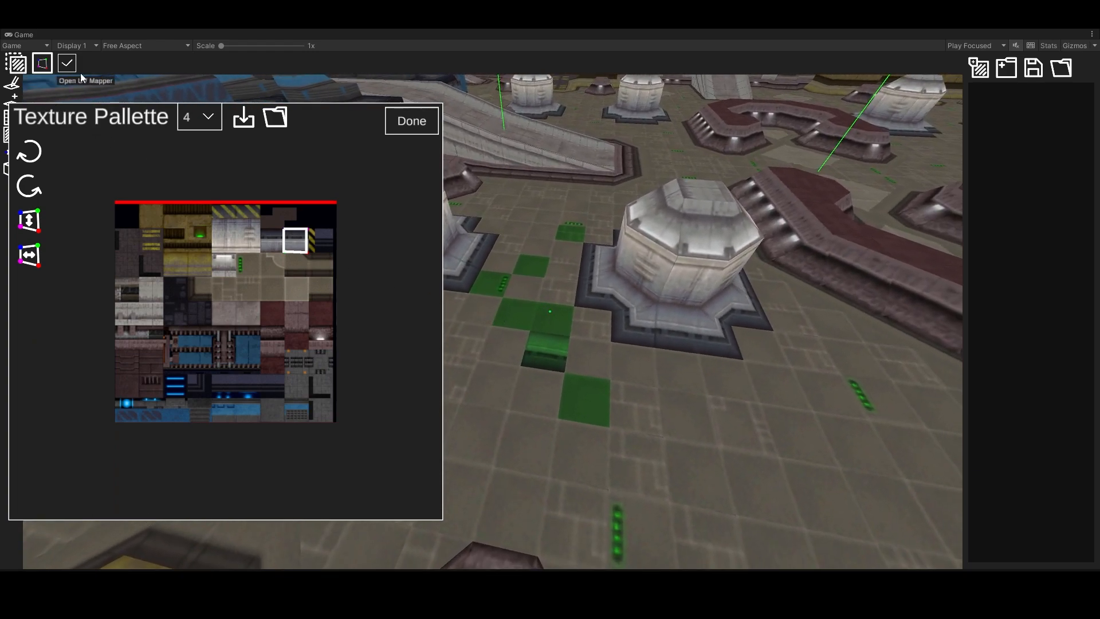
{"action": "left_click", "coordinate": [404, 127]}
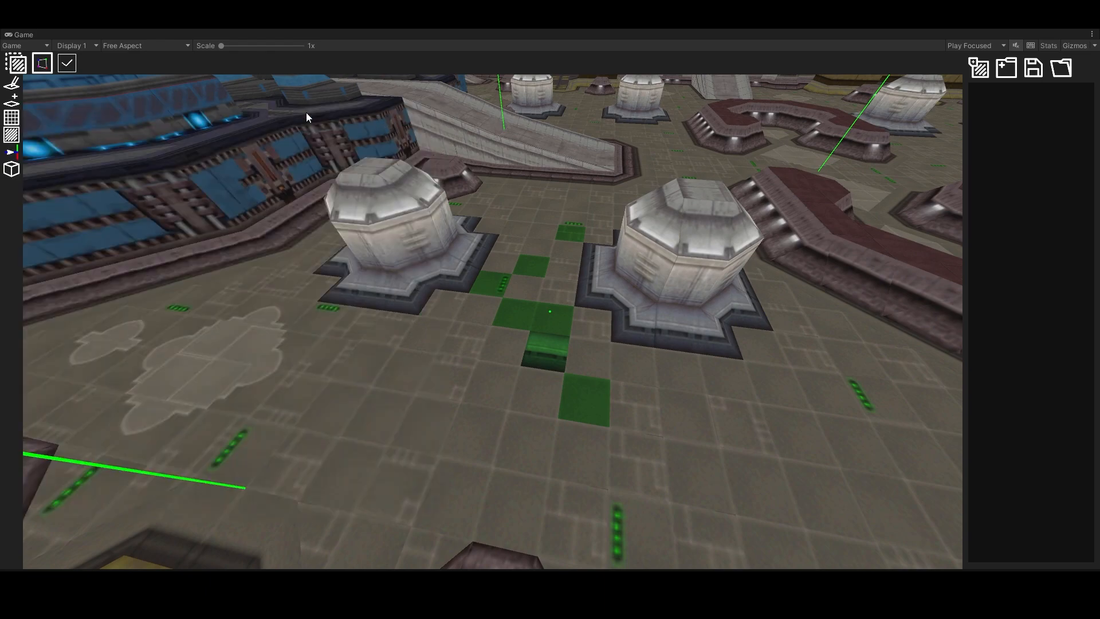
{"action": "left_click", "coordinate": [11, 67]}
{"action": "key", "text": "d"}
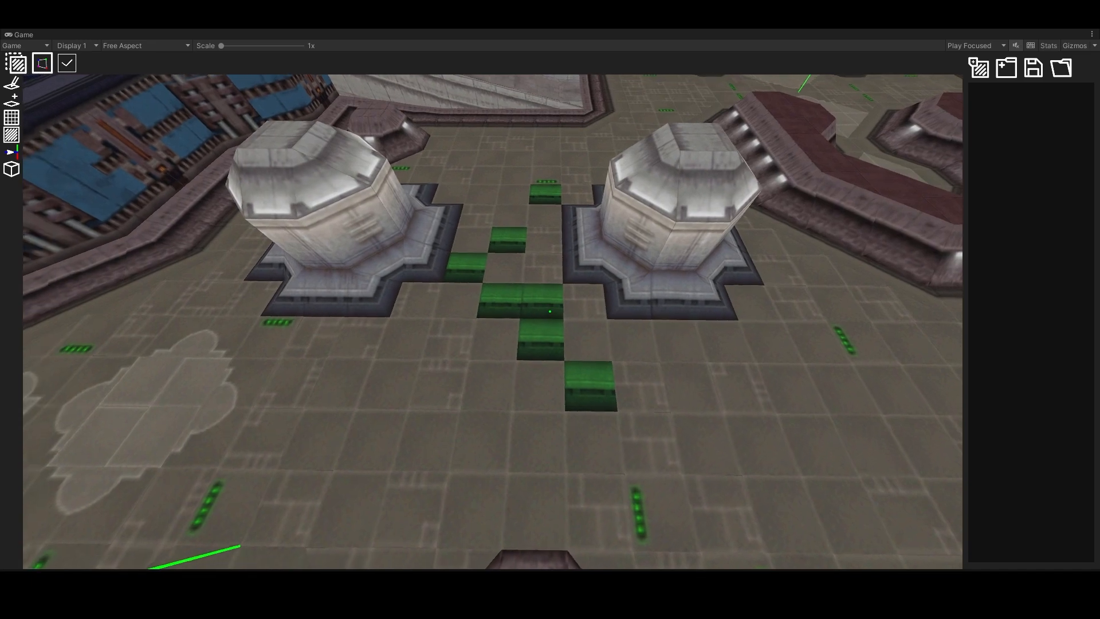
{"action": "key", "text": "Escape"}
Open and close the UV mapper twice for a single floor tile, and turn off its automatic opening on tile selection
{"action": "left_click", "coordinate": [550, 311]}
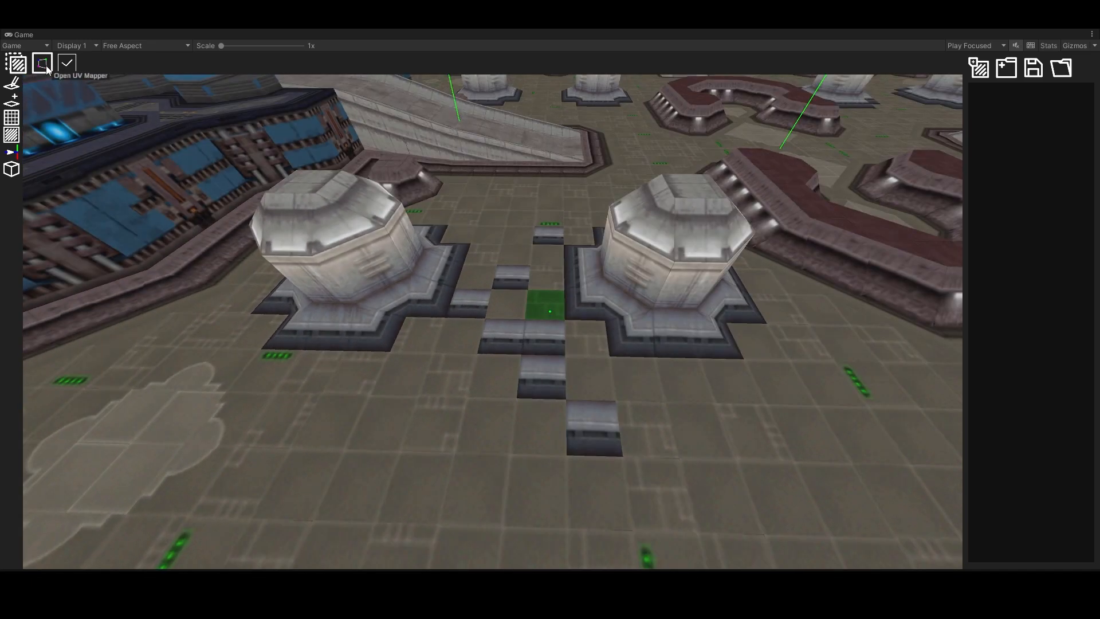
{"action": "left_click", "coordinate": [43, 65]}
{"action": "left_click", "coordinate": [395, 125]}
{"action": "left_click", "coordinate": [48, 69]}
{"action": "left_click", "coordinate": [388, 130]}
{"action": "left_click", "coordinate": [71, 66]}
Select a plain floor tile with the base-textured tiles around it, duplicate the plain texture onto them, and clear the selection
{"action": "key", "text": "a"}
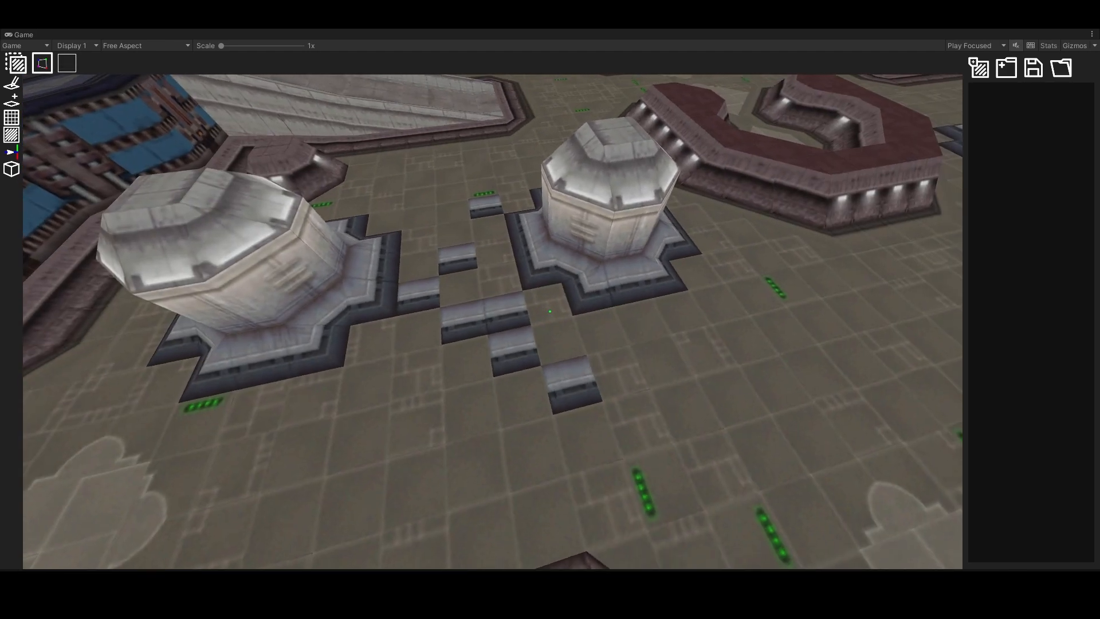
{"action": "left_click", "coordinate": [550, 311]}
{"action": "key", "text": "d"}
{"action": "left_click", "coordinate": [550, 311]}
{"action": "left_click", "coordinate": [550, 311]}
{"action": "left_click", "coordinate": [550, 311]}
{"action": "left_click", "coordinate": [550, 312]}
{"action": "left_click", "coordinate": [550, 311]}
{"action": "left_click", "coordinate": [550, 311]}
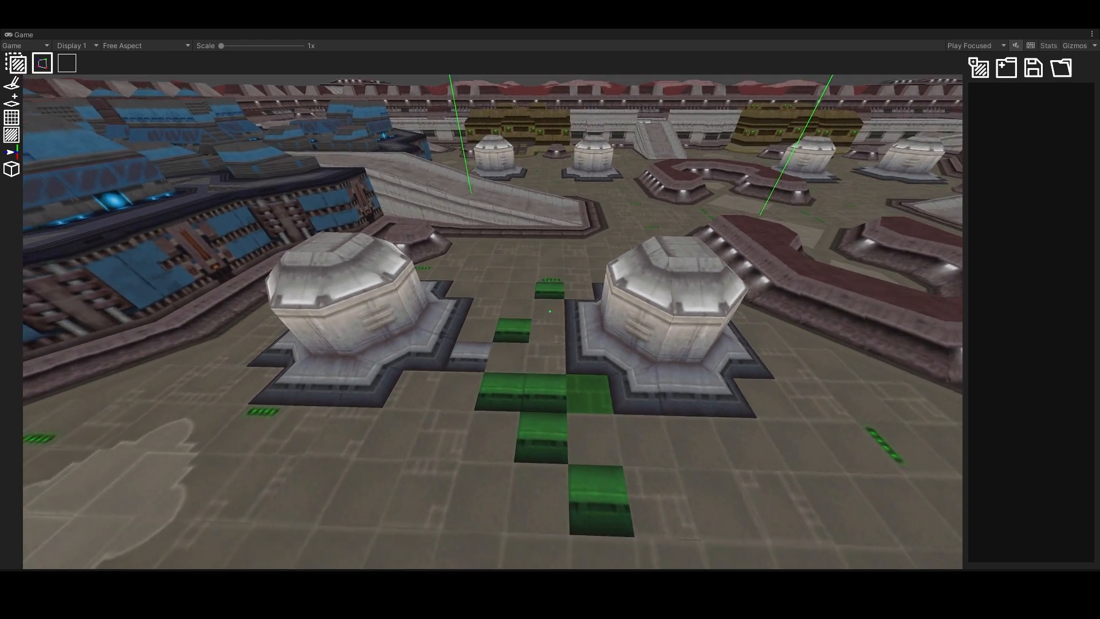
{"action": "left_click", "coordinate": [42, 63]}
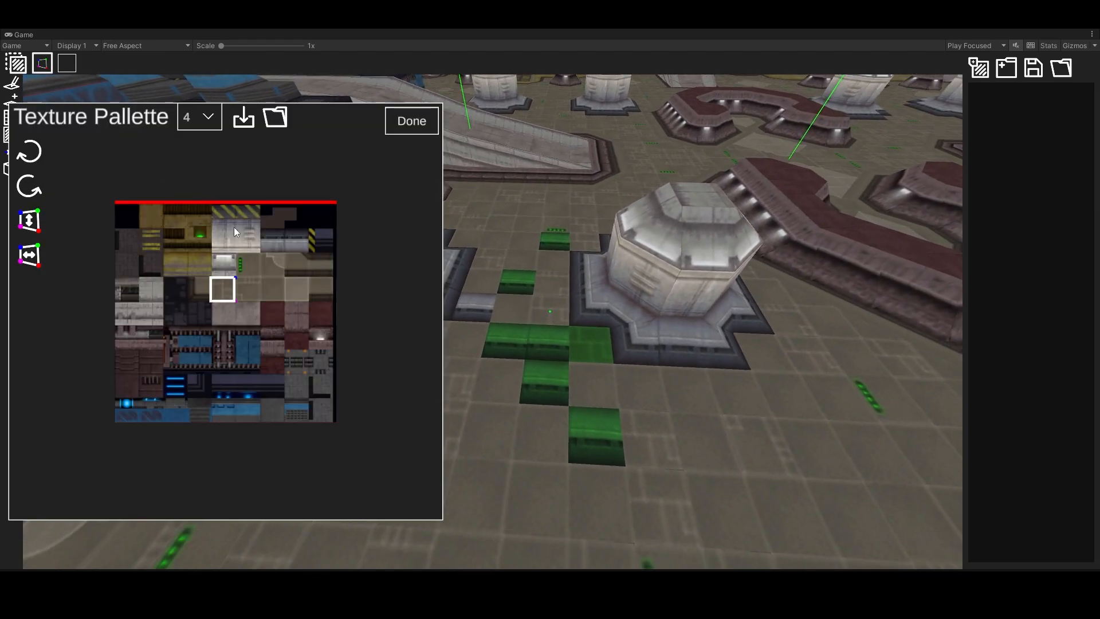
{"action": "left_click", "coordinate": [411, 121]}
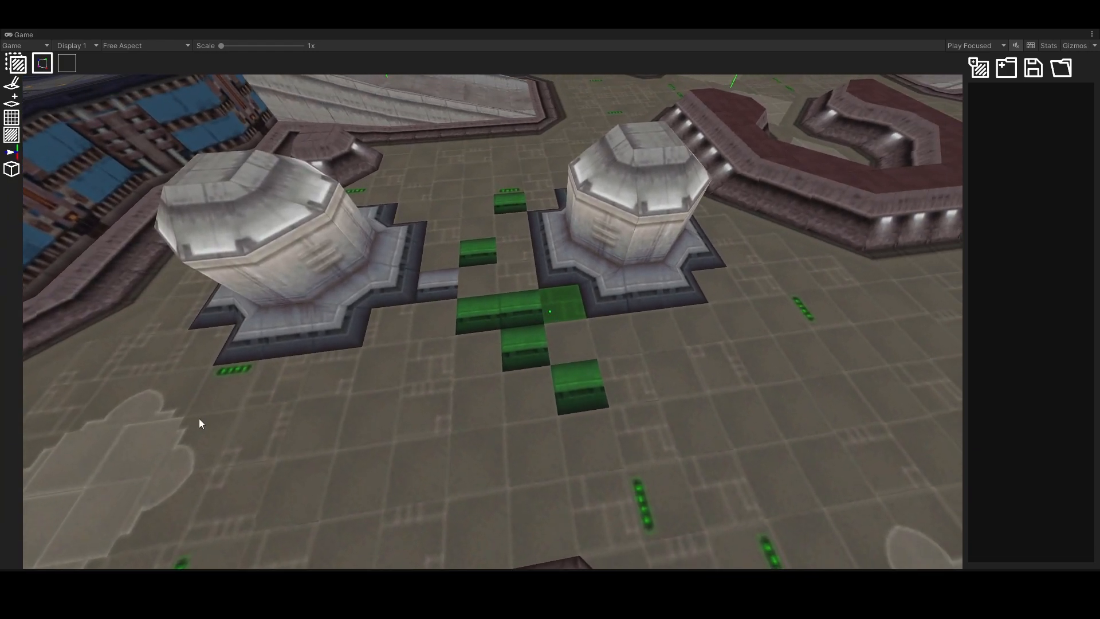
{"action": "key", "text": "Escape"}
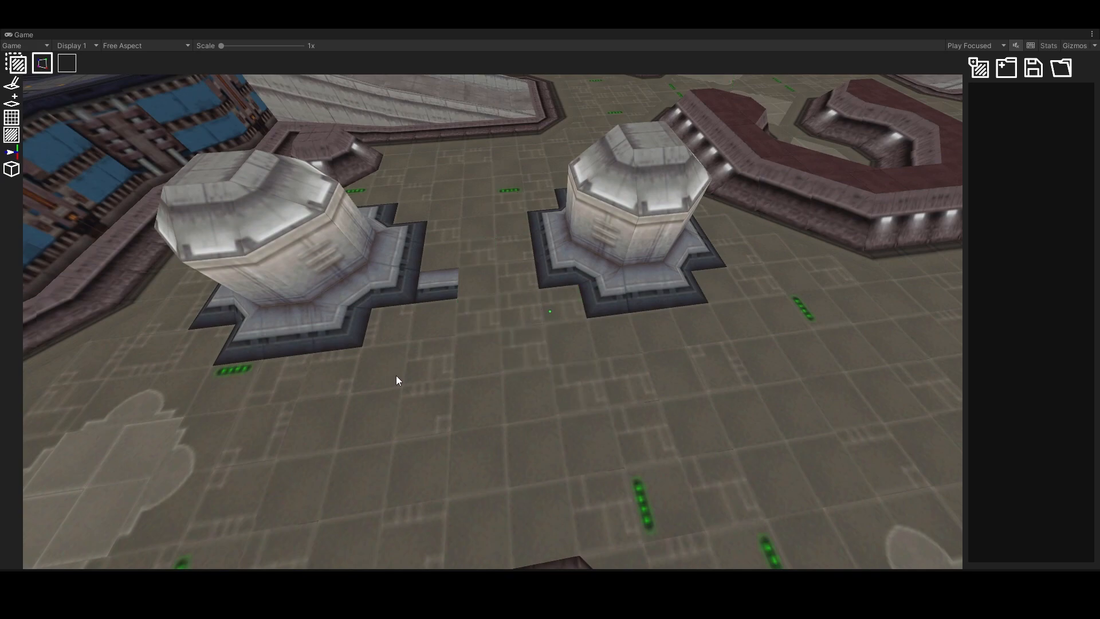
Select several individual floor tiles together in the open area in front of the pillars
{"action": "left_click", "coordinate": [550, 311]}
{"action": "left_click", "coordinate": [550, 311]}
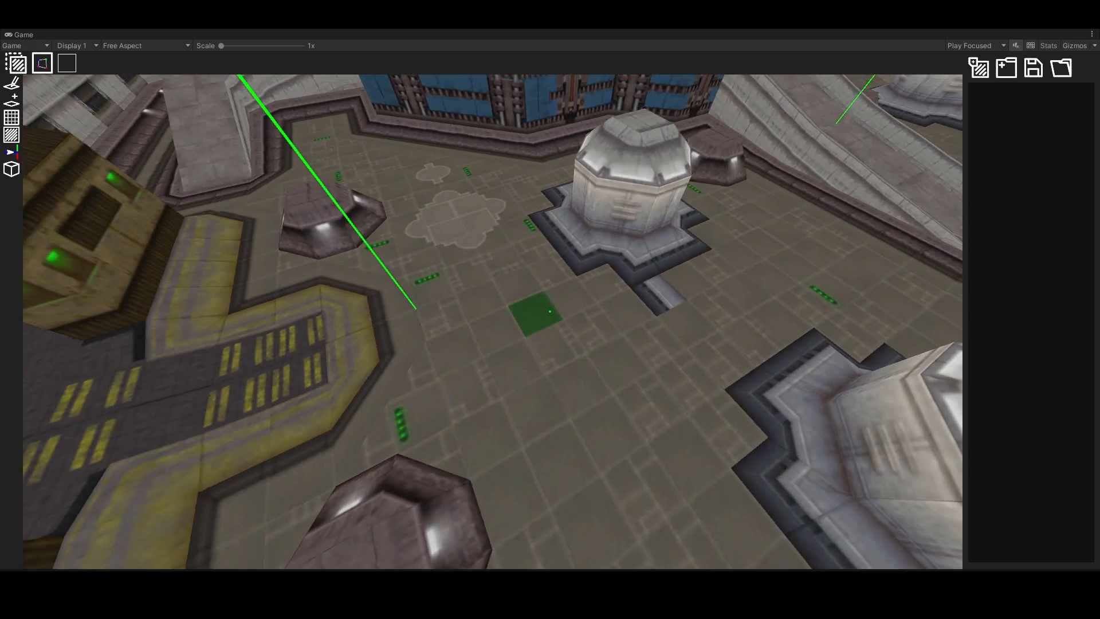
{"action": "left_click", "coordinate": [550, 311]}
{"action": "left_click", "coordinate": [550, 312], "text": "shift"}
{"action": "left_click", "coordinate": [550, 311], "text": "shift"}
{"action": "left_click", "coordinate": [550, 311], "text": "shift"}
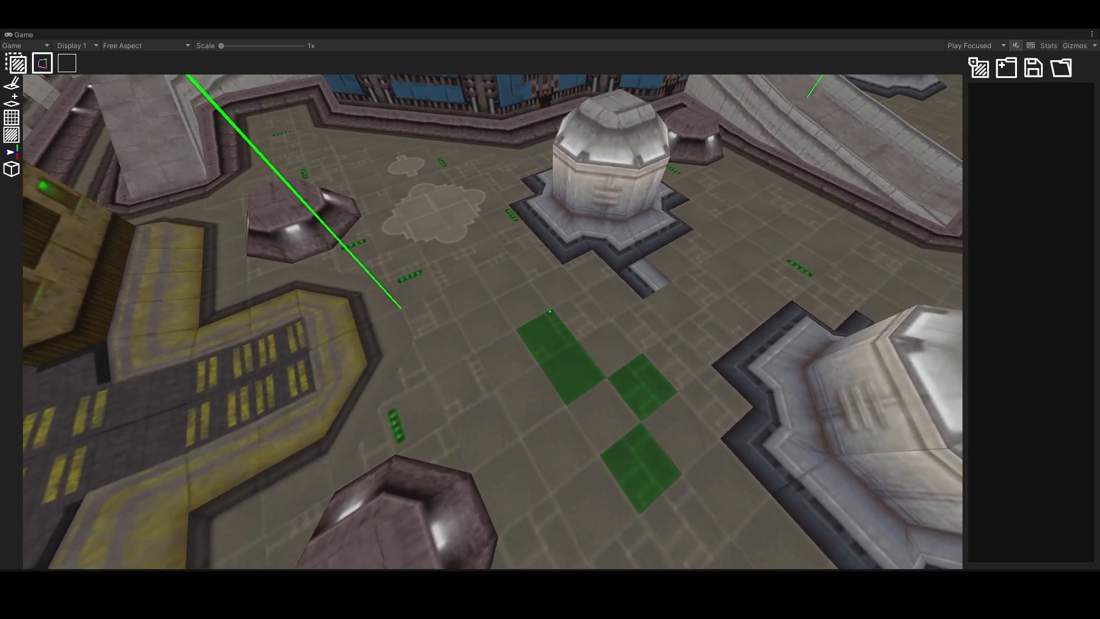
Select a large rectangular block of floor tiles in front of the pillars, and a long rectangular block between them
{"action": "left_click", "coordinate": [550, 311]}
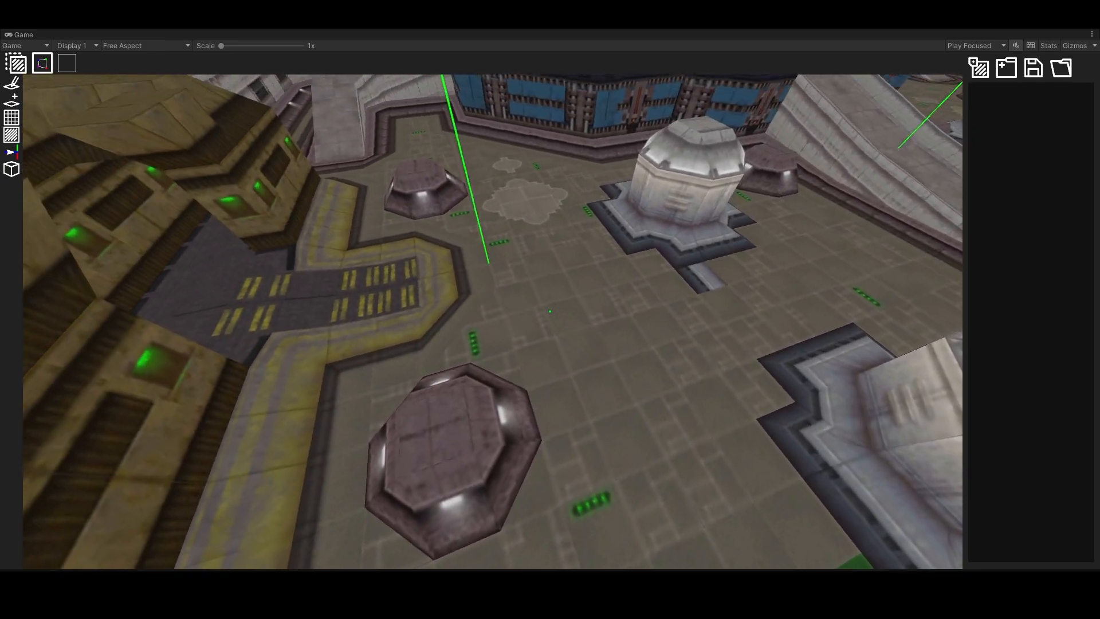
{"action": "left_click", "coordinate": [550, 312], "text": "shift"}
{"action": "key", "text": "a"}
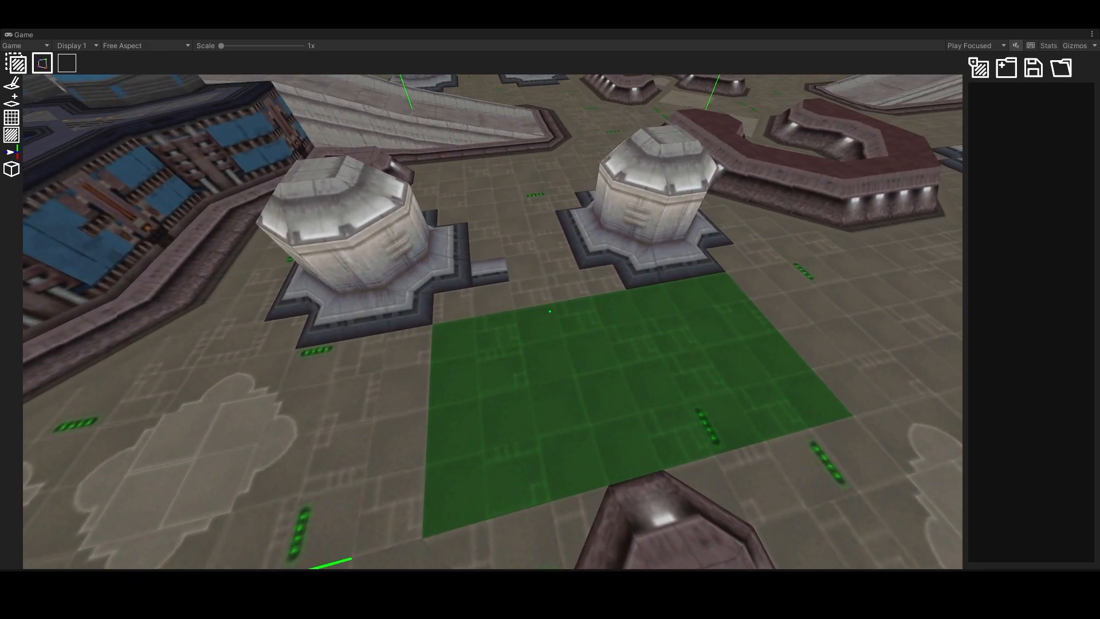
{"action": "left_click", "coordinate": [550, 311]}
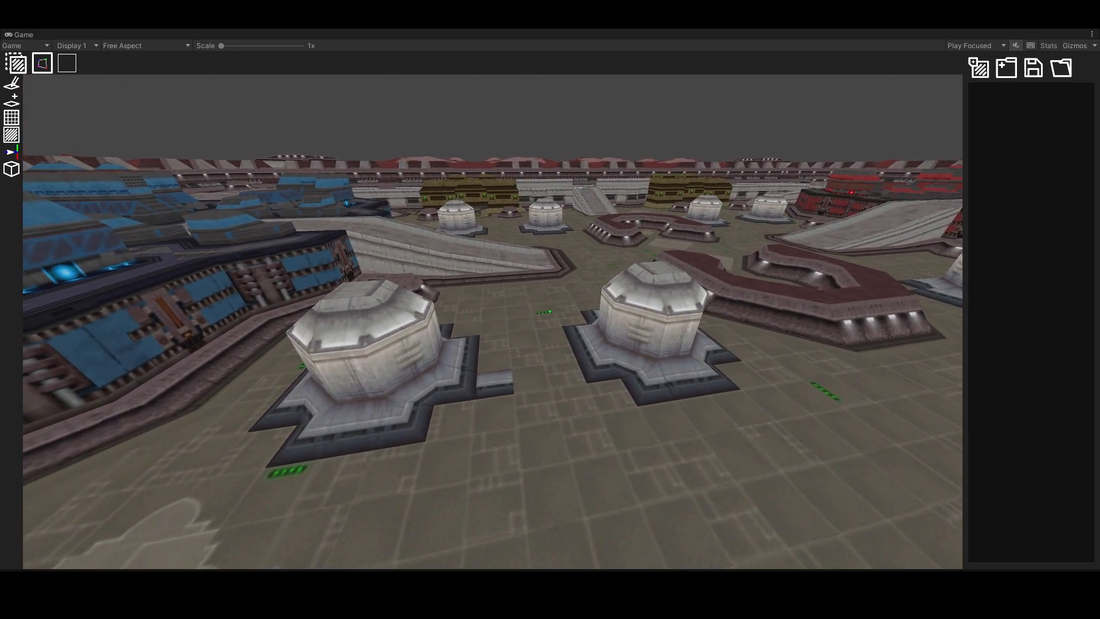
{"action": "left_click", "coordinate": [550, 311]}
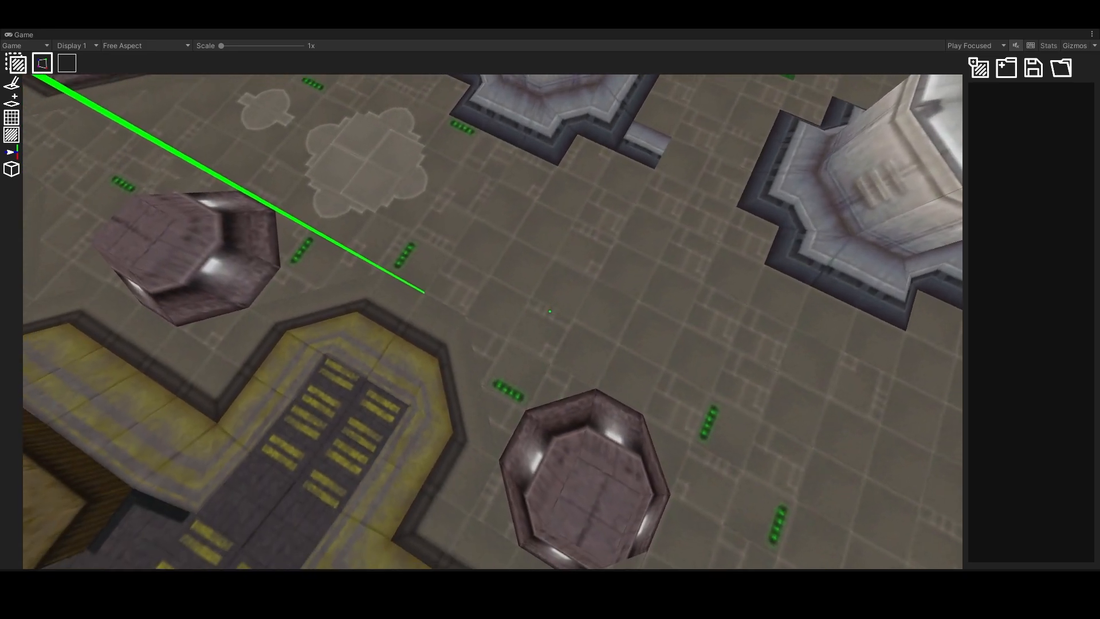
{"action": "left_click", "coordinate": [550, 311], "text": "shift"}
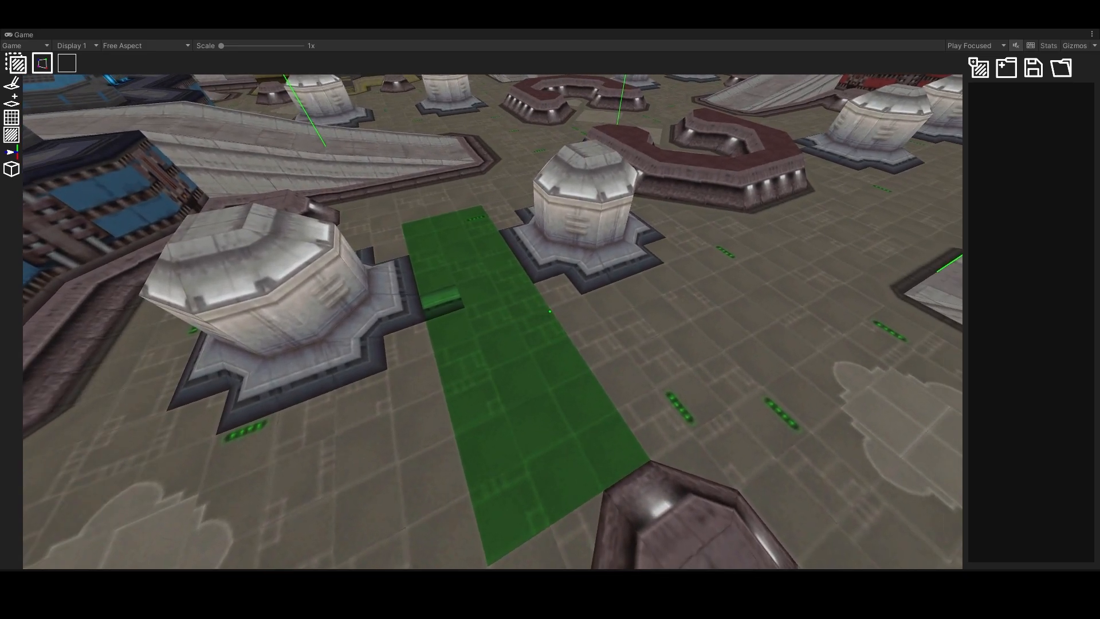
Select a run of adjoining tiles along the pillar's base, and single base tiles on their own
{"action": "key", "text": "d"}
{"action": "key", "text": "w"}
{"action": "left_click", "coordinate": [550, 311]}
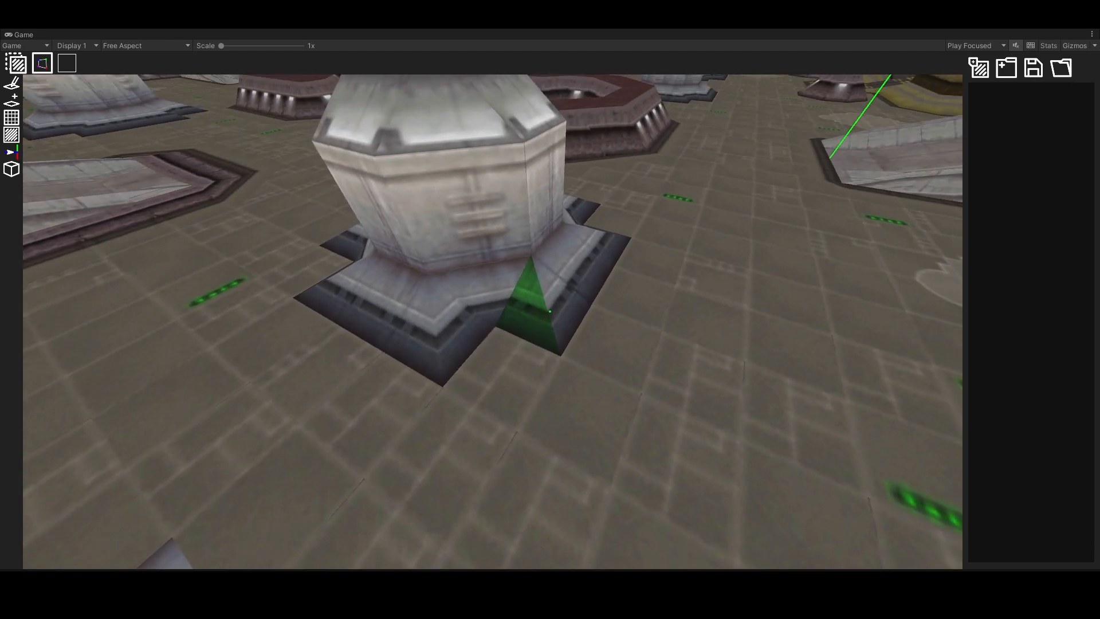
{"action": "left_click", "coordinate": [551, 311], "text": "shift"}
{"action": "left_click", "coordinate": [550, 311], "text": "shift"}
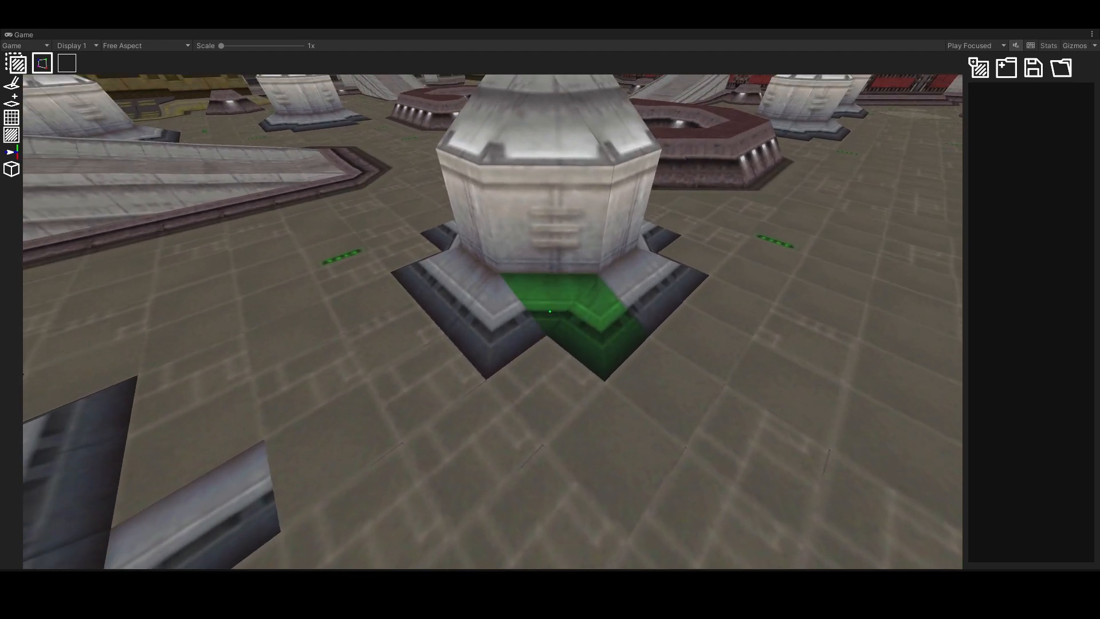
{"action": "left_click", "coordinate": [550, 311], "text": "shift"}
{"action": "left_click", "coordinate": [550, 312], "text": "shift"}
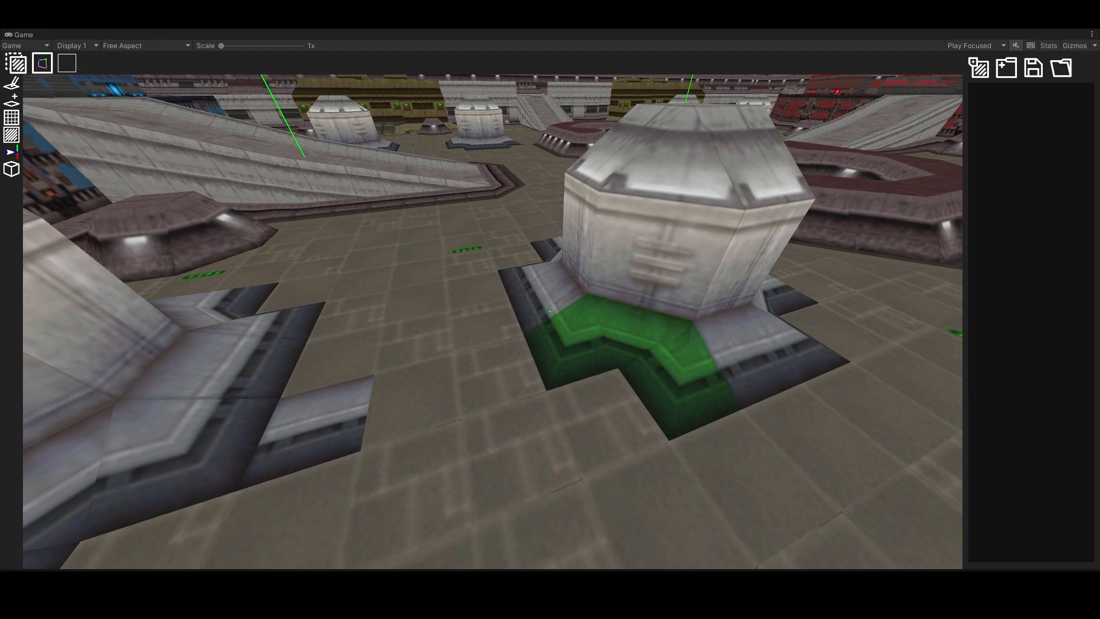
{"action": "left_click", "coordinate": [551, 311]}
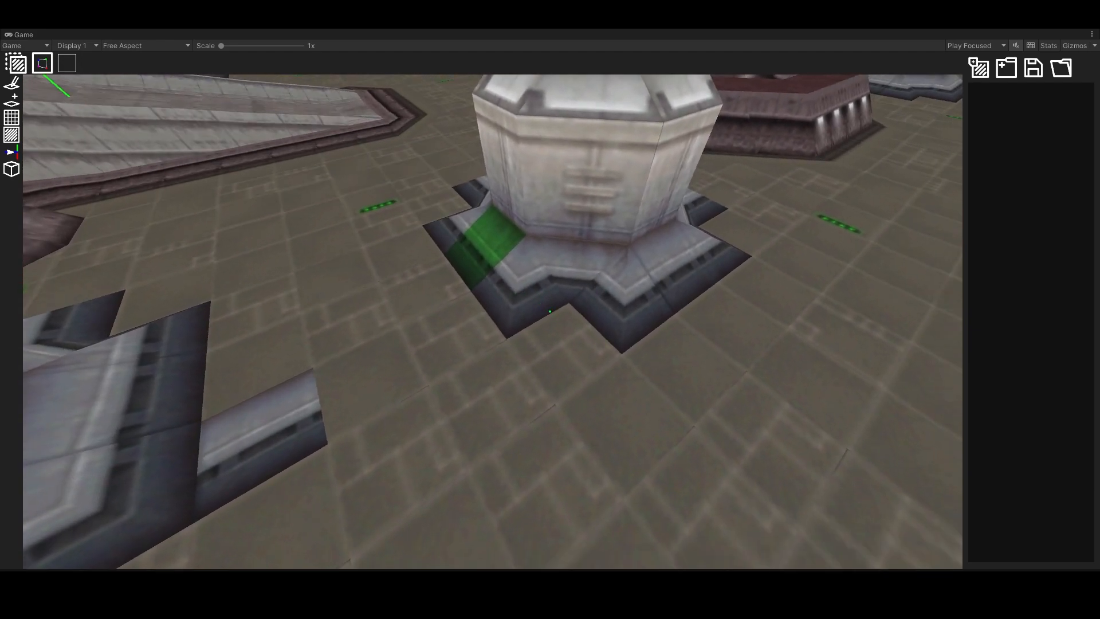
{"action": "left_click", "coordinate": [550, 311]}
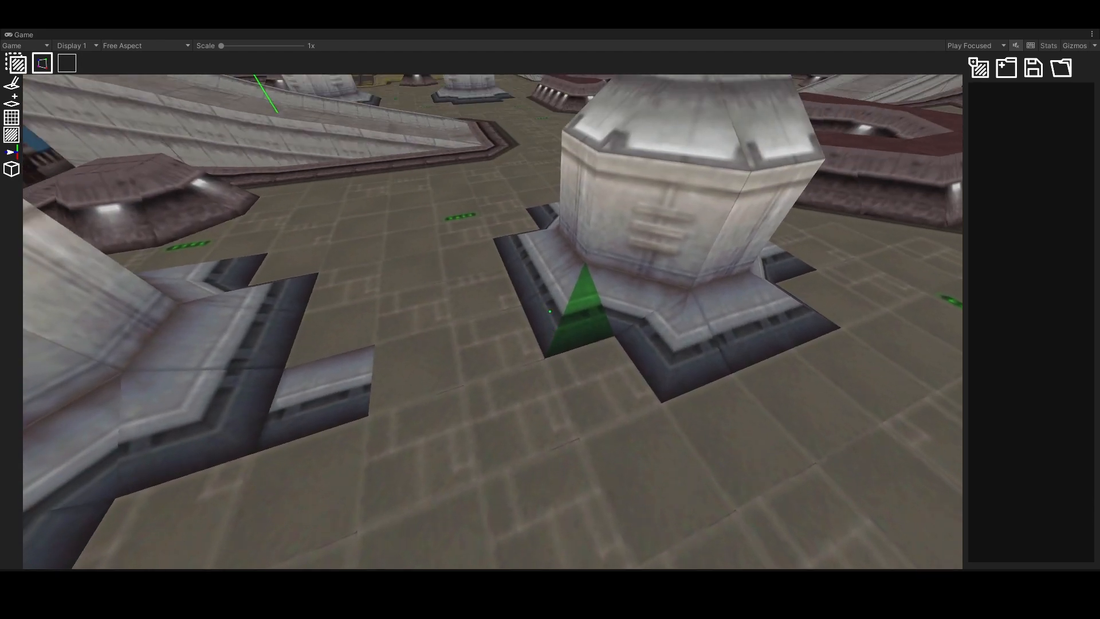
{"action": "left_click", "coordinate": [550, 311]}
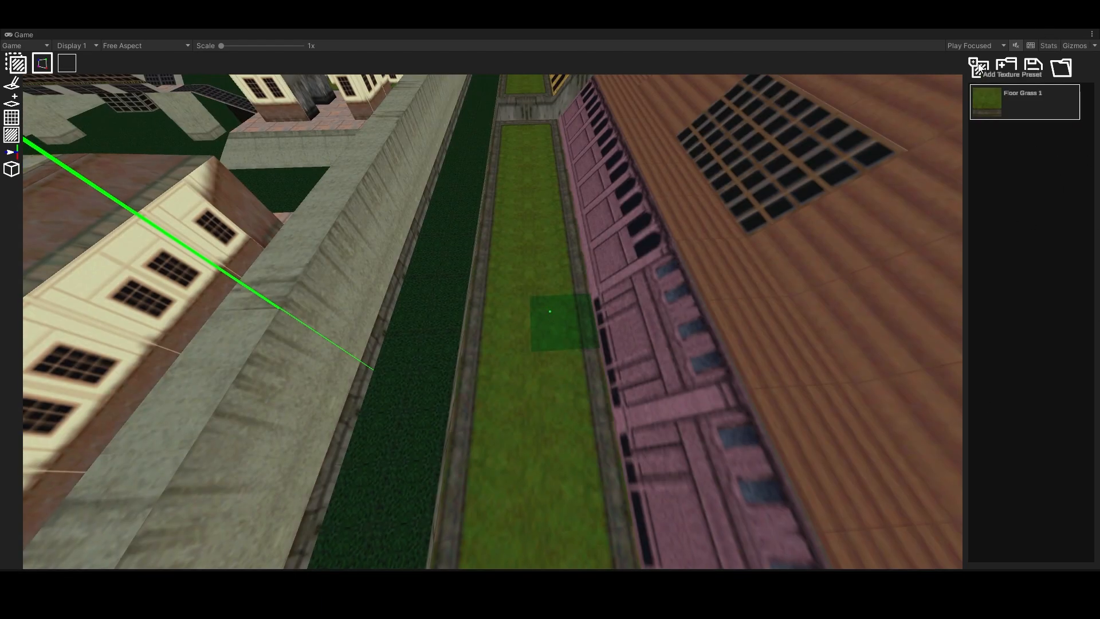
Add the selected grass edge tile as a texture preset named Floor Grass 2
{"action": "left_click", "coordinate": [978, 68]}
{"action": "type", "text": "Floor Grass 2"}
{"action": "key", "text": "Return"}
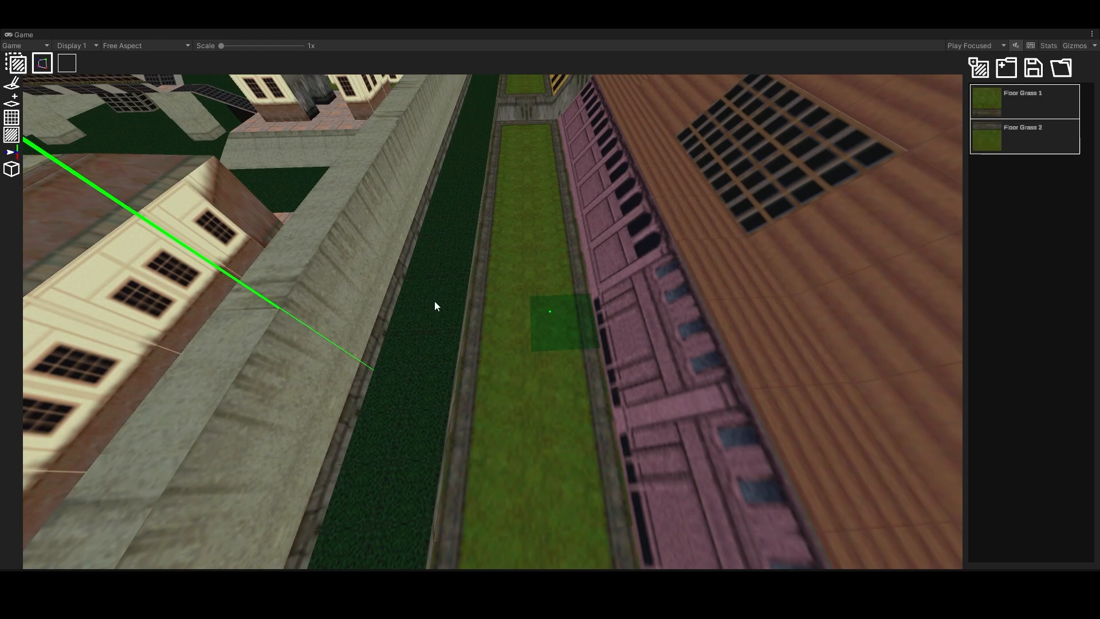
Select the stone path tiles between the building and the wall, and apply the Floor Grass 1 and Floor Grass 2 presets to them
{"action": "key", "text": "w"}
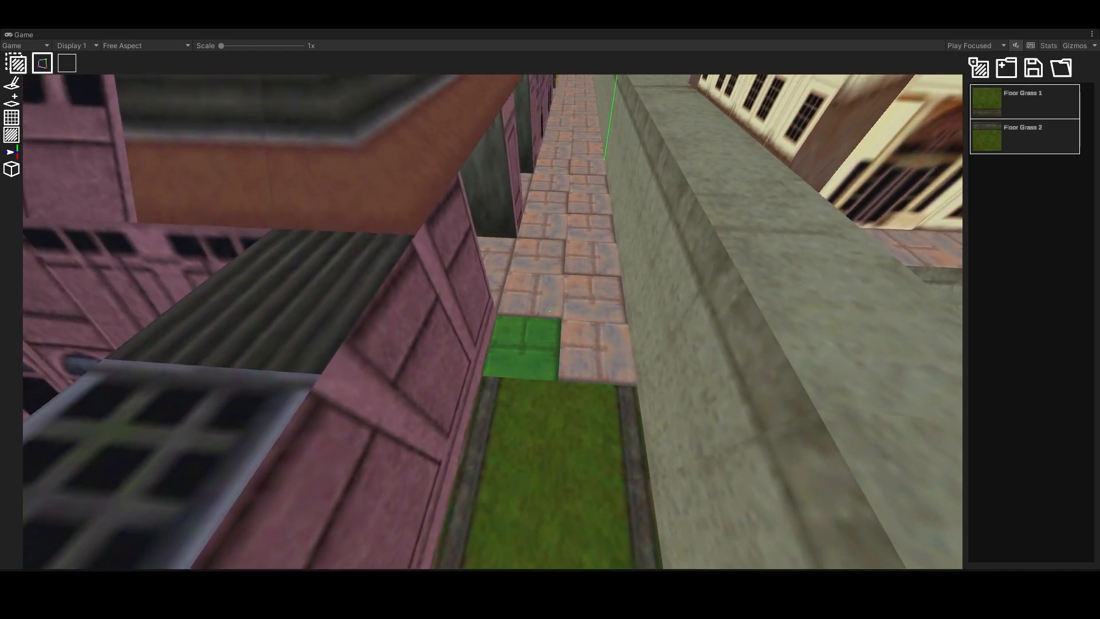
{"action": "left_click_drag", "start_coordinate": [550, 311], "coordinate": [550, 311]}
{"action": "left_click", "coordinate": [1026, 110]}
{"action": "left_click", "coordinate": [1026, 136]}
{"action": "right_click_drag", "start_coordinate": [510, 285], "coordinate": [550, 311]}
{"action": "key", "text": "s"}
{"action": "key", "text": "s"}
{"action": "key", "text": "s"}
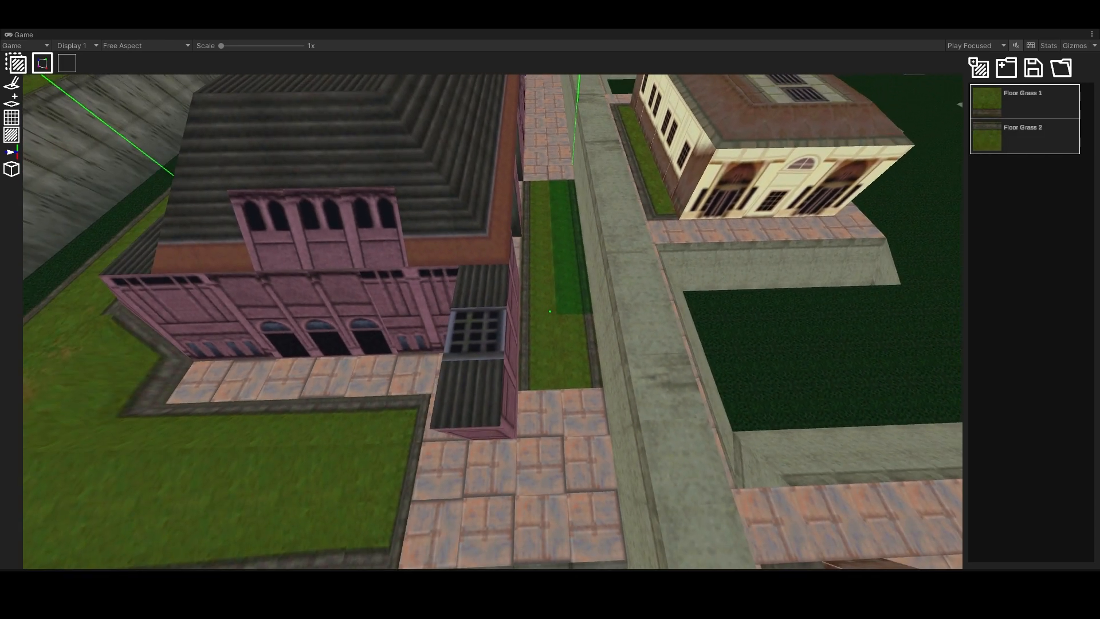
{"action": "right_click_drag", "start_coordinate": [550, 311], "coordinate": [548, 312]}
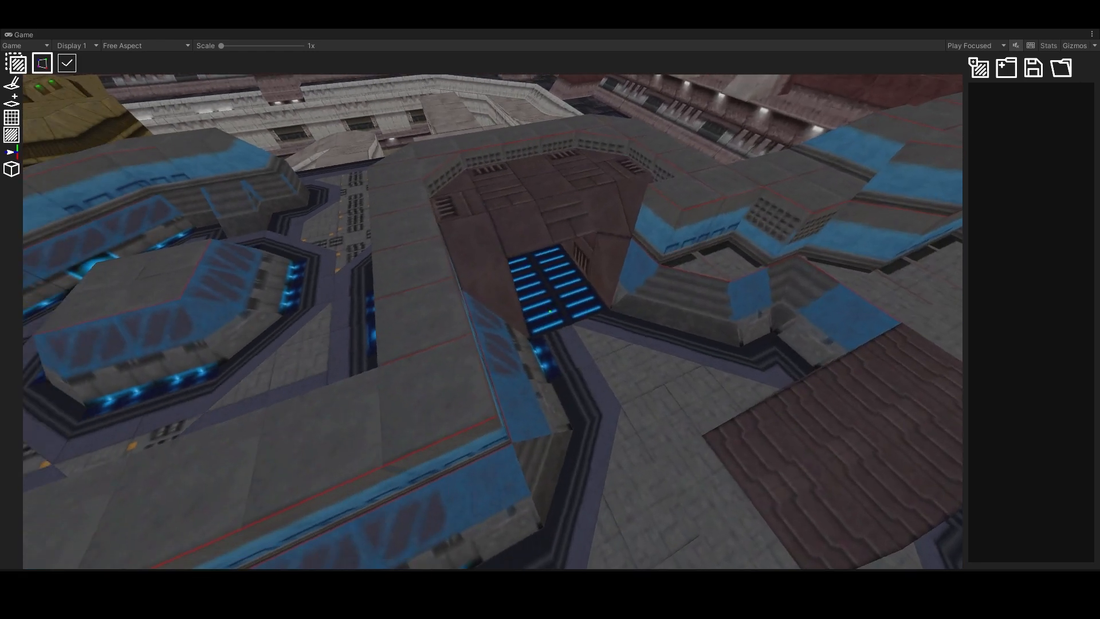
Add the blue-striped floor tile in front of the maroon enclosure as a texture preset named Texture1
{"action": "left_click", "coordinate": [549, 311]}
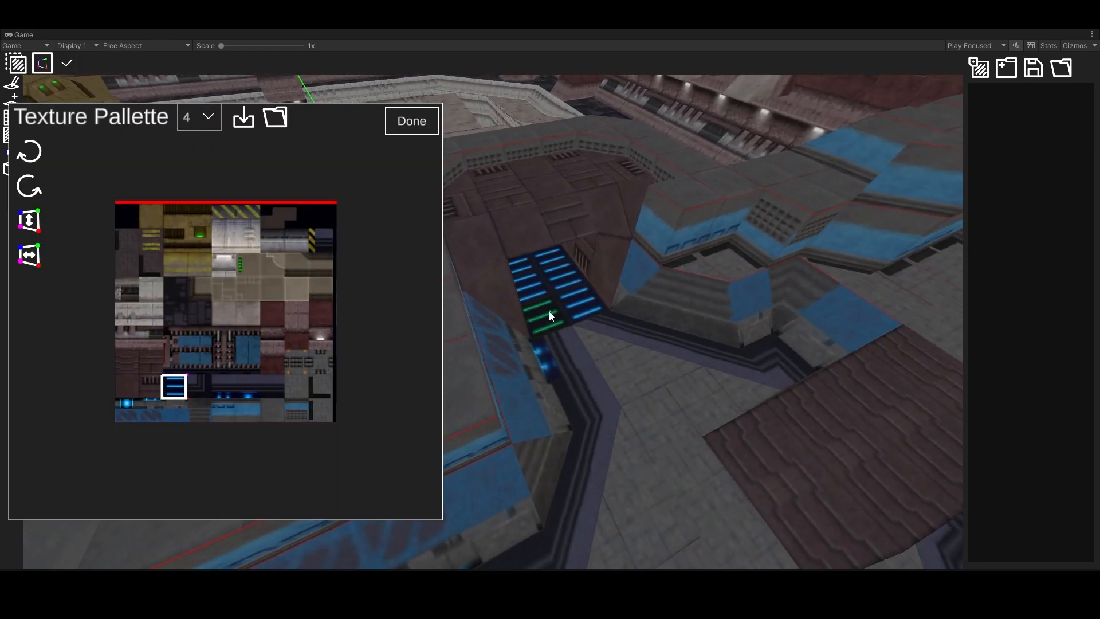
{"action": "left_click", "coordinate": [982, 74]}
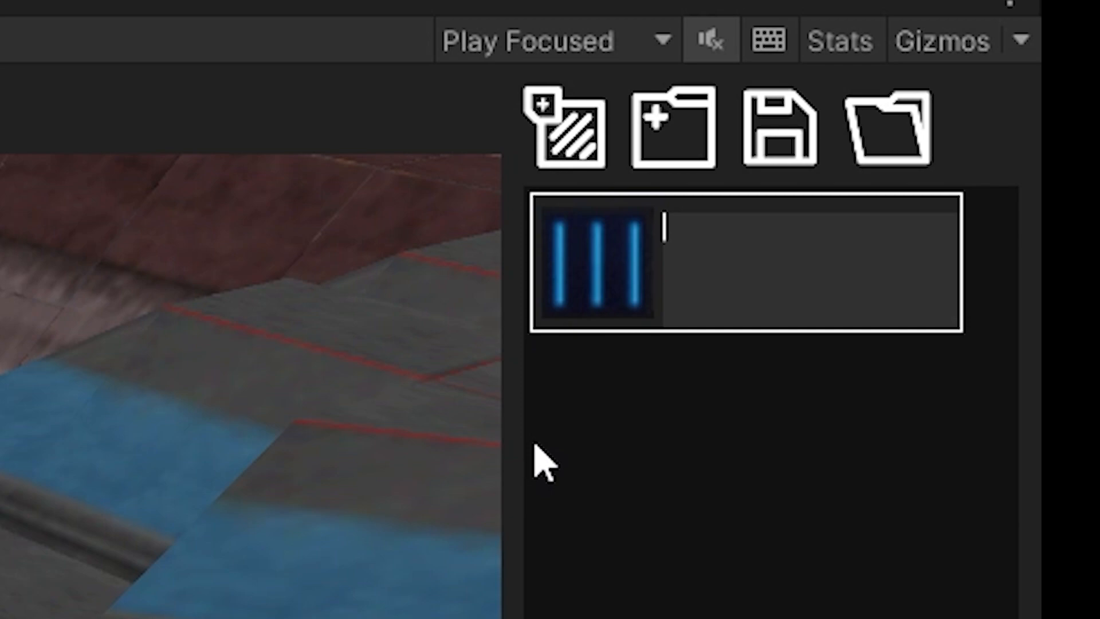
{"action": "type", "text": "Texture1"}
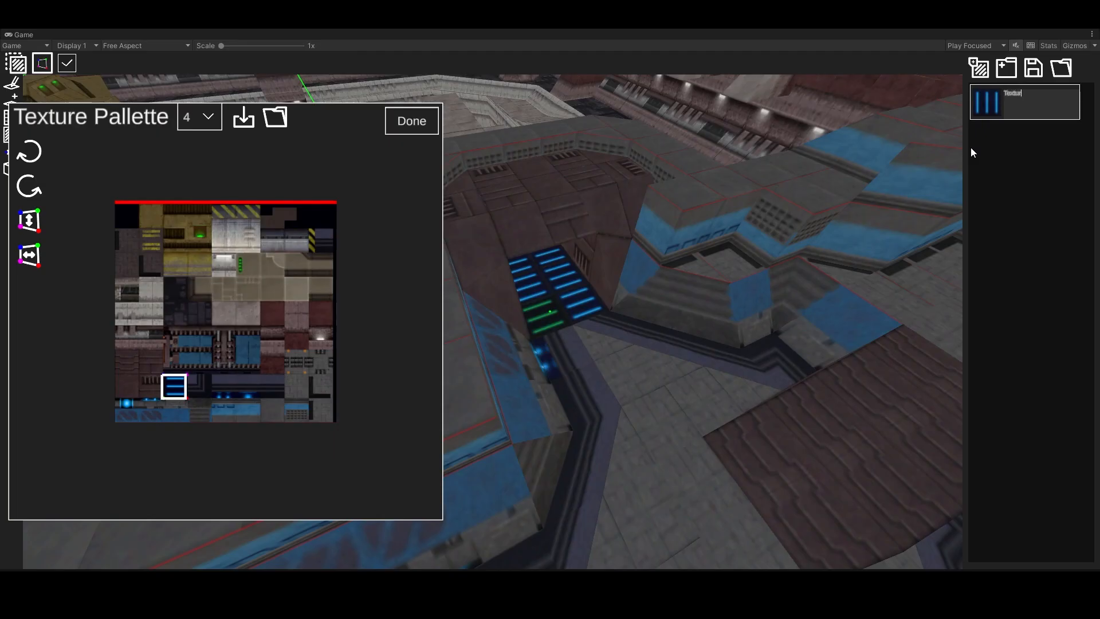
{"action": "key", "text": "Return"}
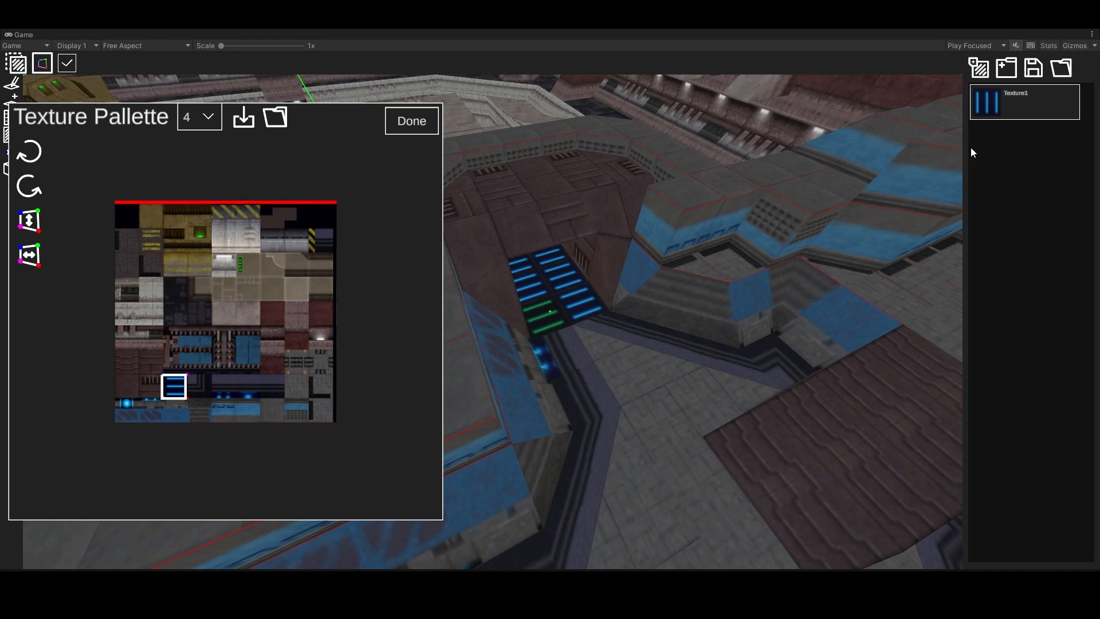
Close the texture palette and apply the Texture1 preset to the flat tops of the two small blocks beside the ramp
{"action": "left_click", "coordinate": [417, 121]}
{"action": "left_click", "coordinate": [66, 64]}
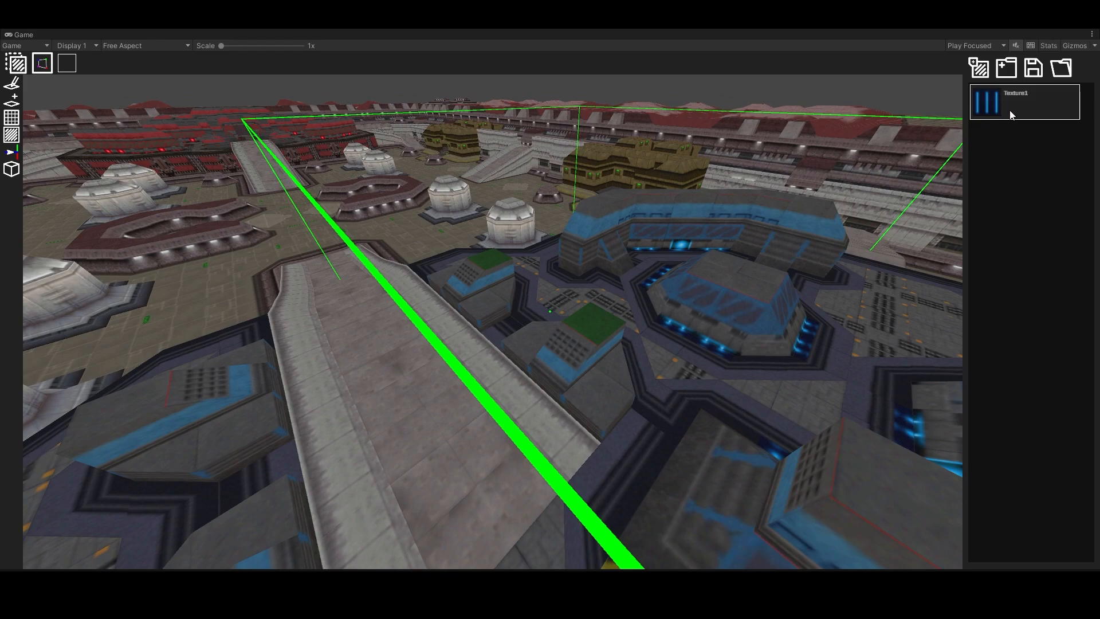
{"action": "left_click", "coordinate": [1012, 115]}
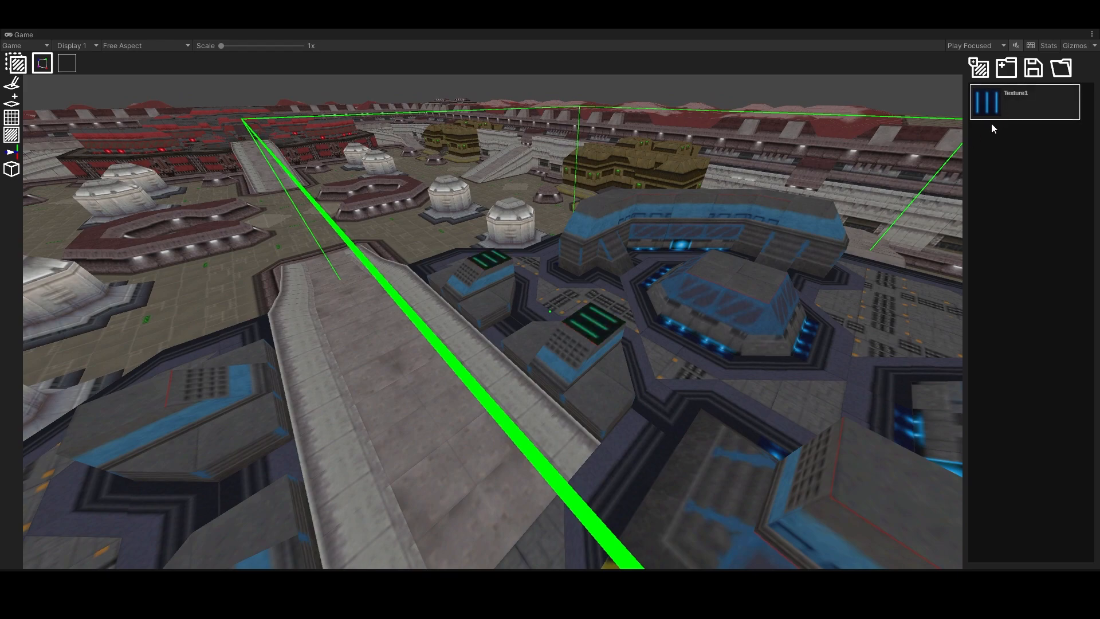
Select the sloped tile and the adjacent side tile of one small block, and apply the Texture1 preset to them
{"action": "left_click", "coordinate": [550, 311]}
{"action": "key", "text": "a"}
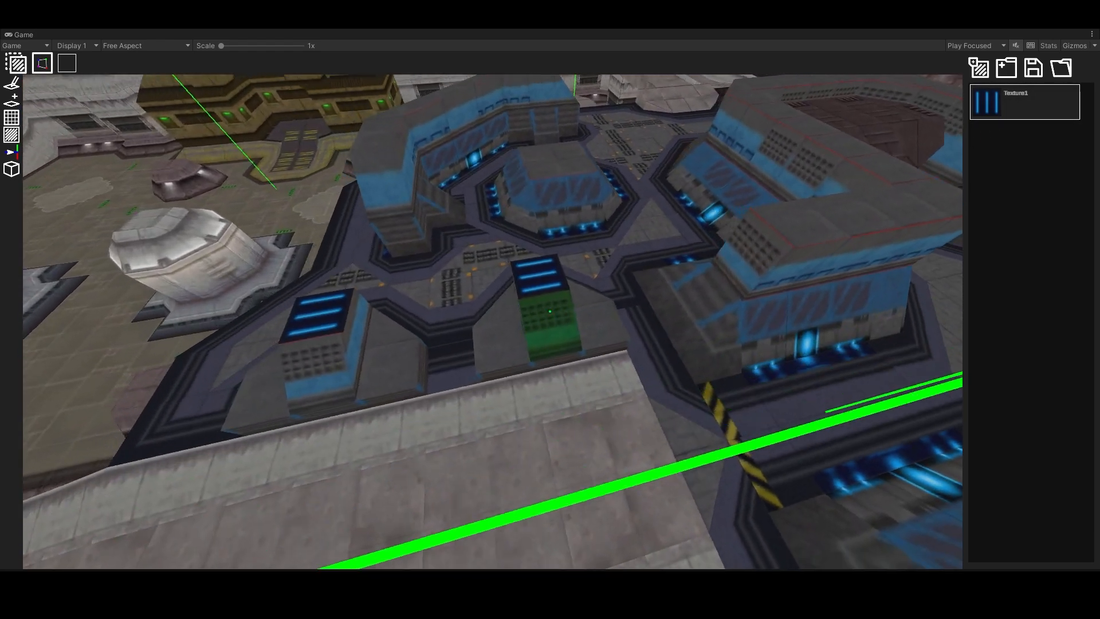
{"action": "key", "text": "a"}
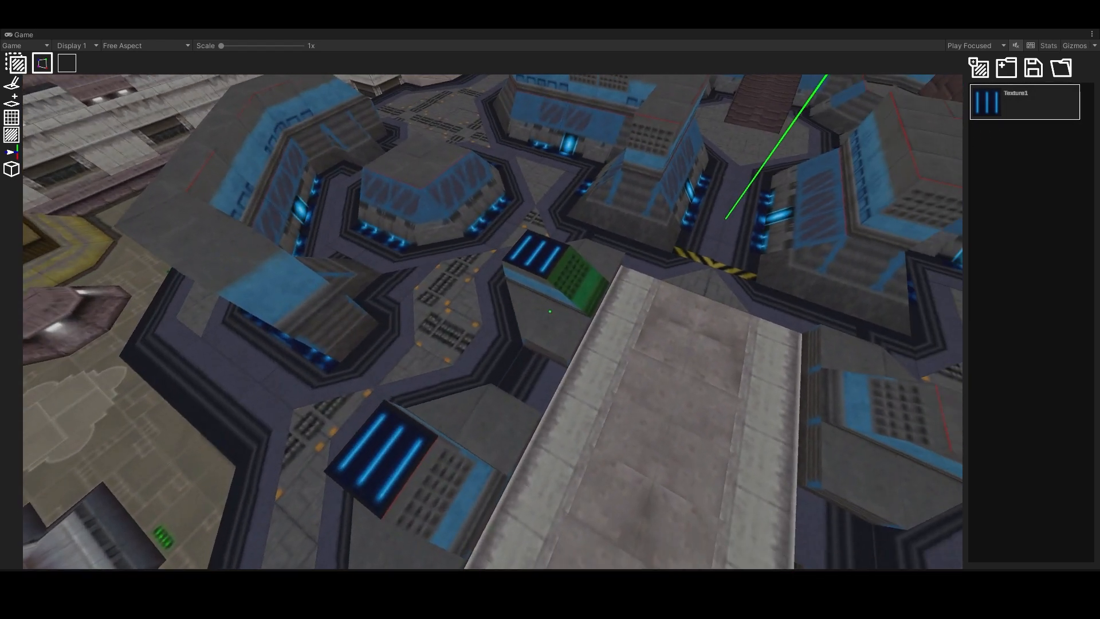
{"action": "left_click", "coordinate": [550, 311]}
{"action": "key", "text": "Escape"}
{"action": "left_click", "coordinate": [1011, 109]}
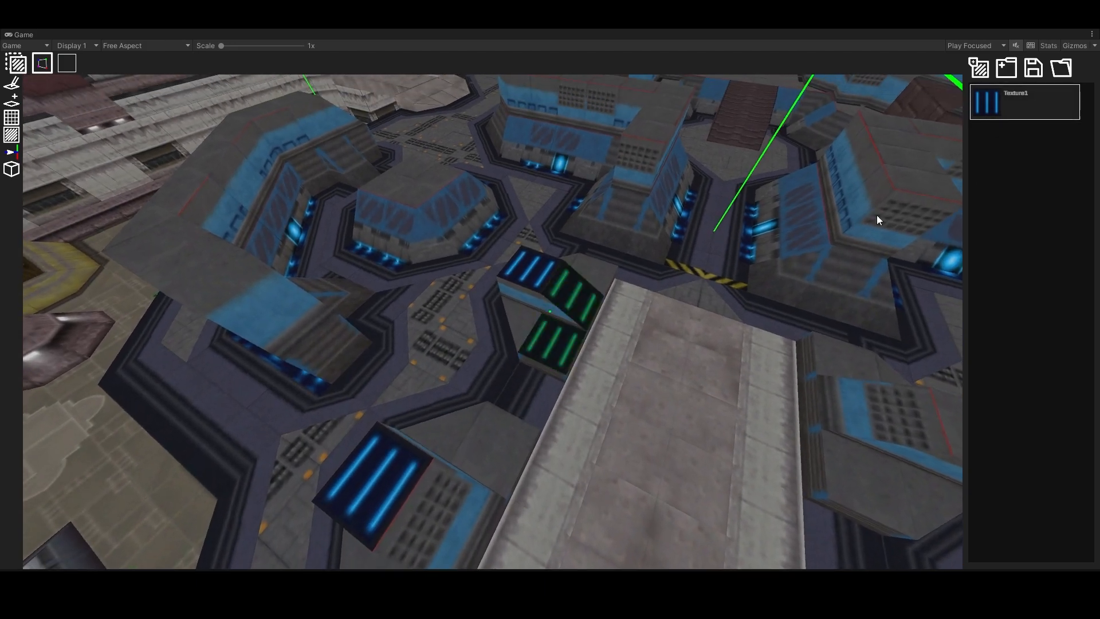
Add a preset folder named Folder to the texture presets and open it
{"action": "key", "text": "d"}
{"action": "left_click", "coordinate": [550, 311]}
{"action": "key", "text": "d"}
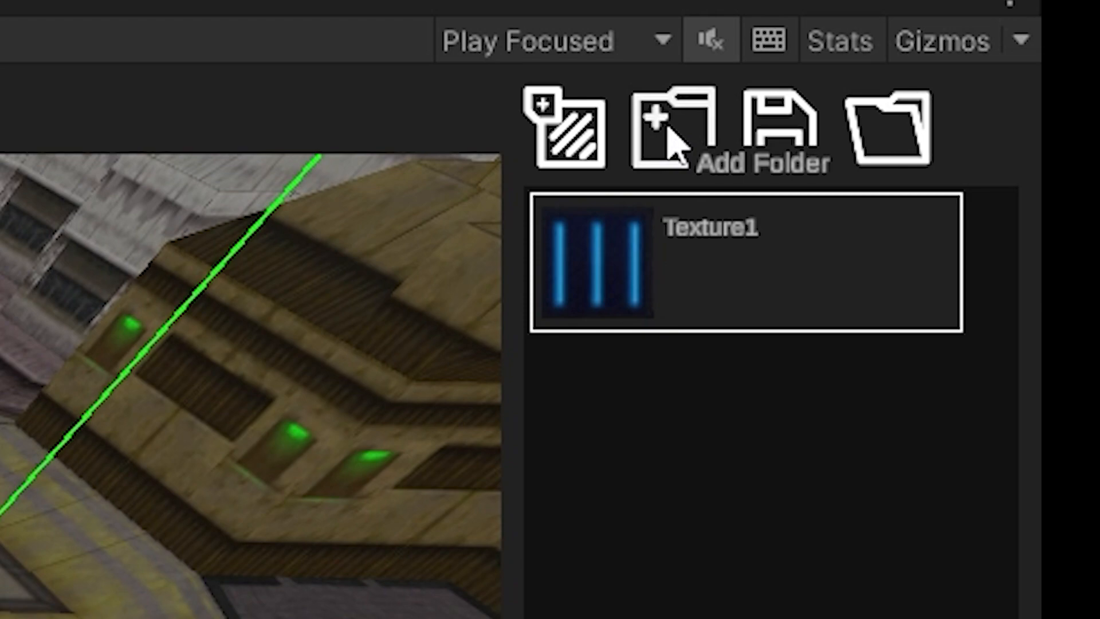
{"action": "left_click", "coordinate": [674, 140]}
{"action": "type", "text": "Folder"}
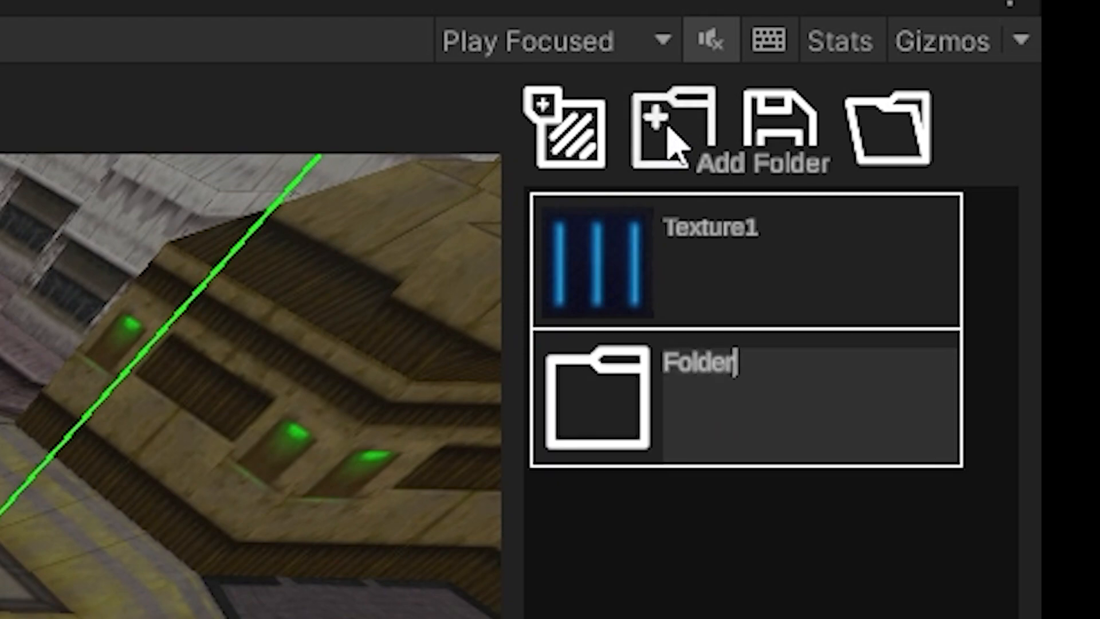
{"action": "key", "text": "Return"}
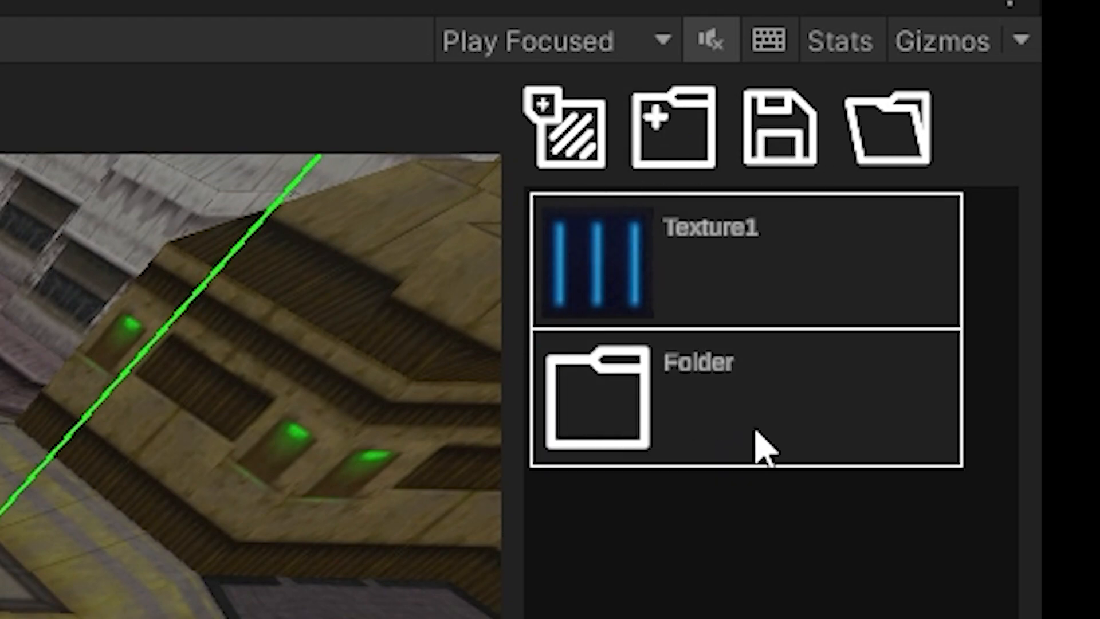
{"action": "double_click", "coordinate": [762, 447]}
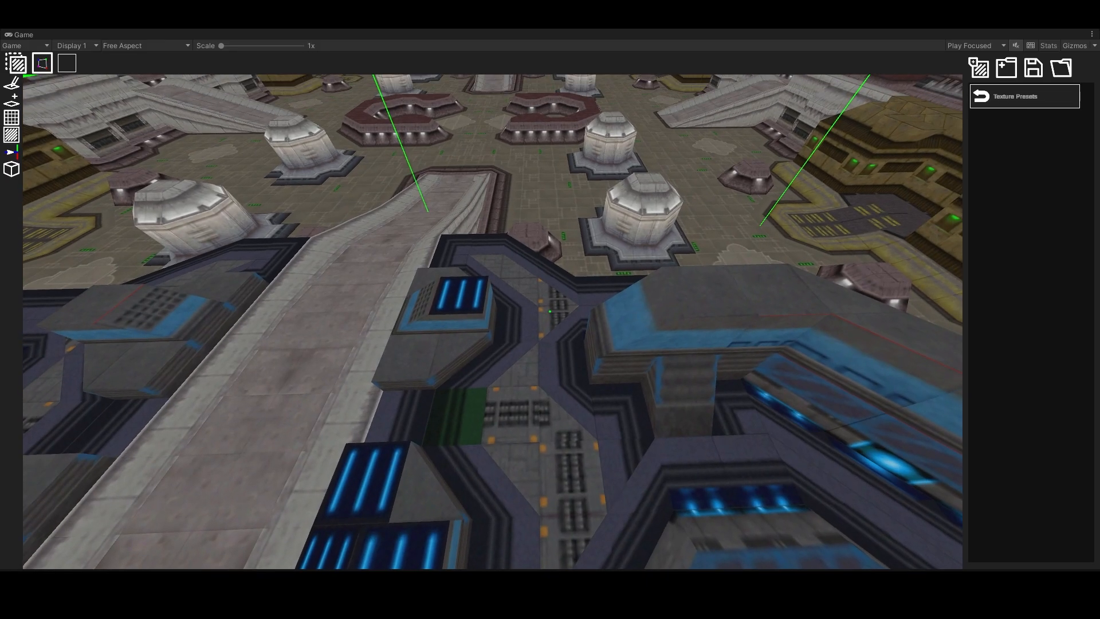
Inside Folder, add two texture presets from the triangular floor tiles beside the ramp, plus a nested preset folder
{"action": "left_click", "coordinate": [550, 311]}
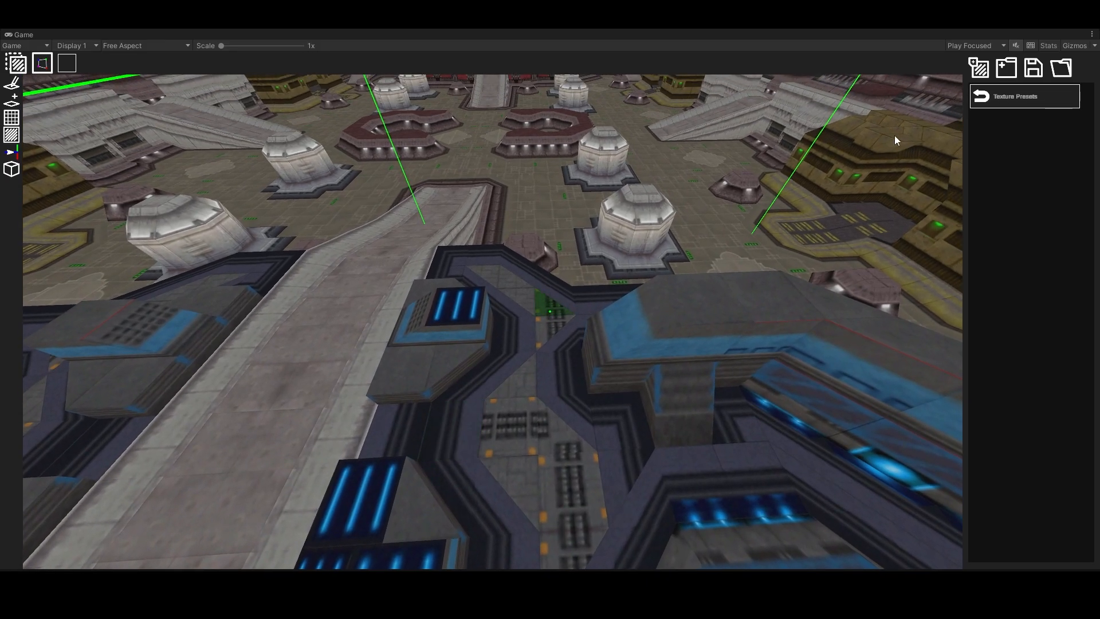
{"action": "left_click", "coordinate": [978, 69]}
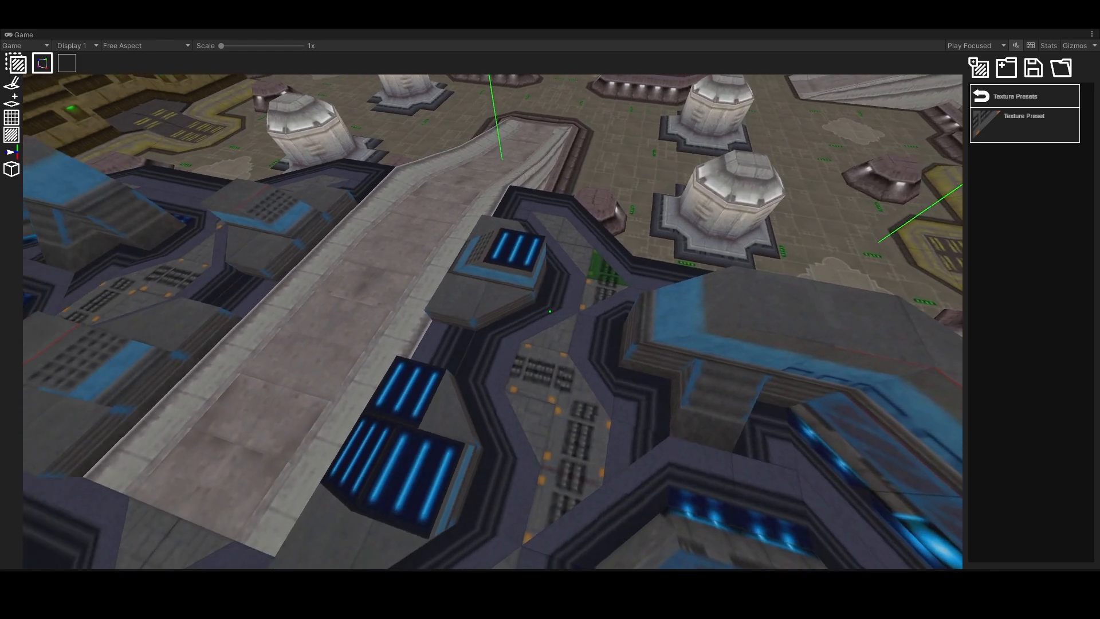
{"action": "left_click", "coordinate": [550, 311]}
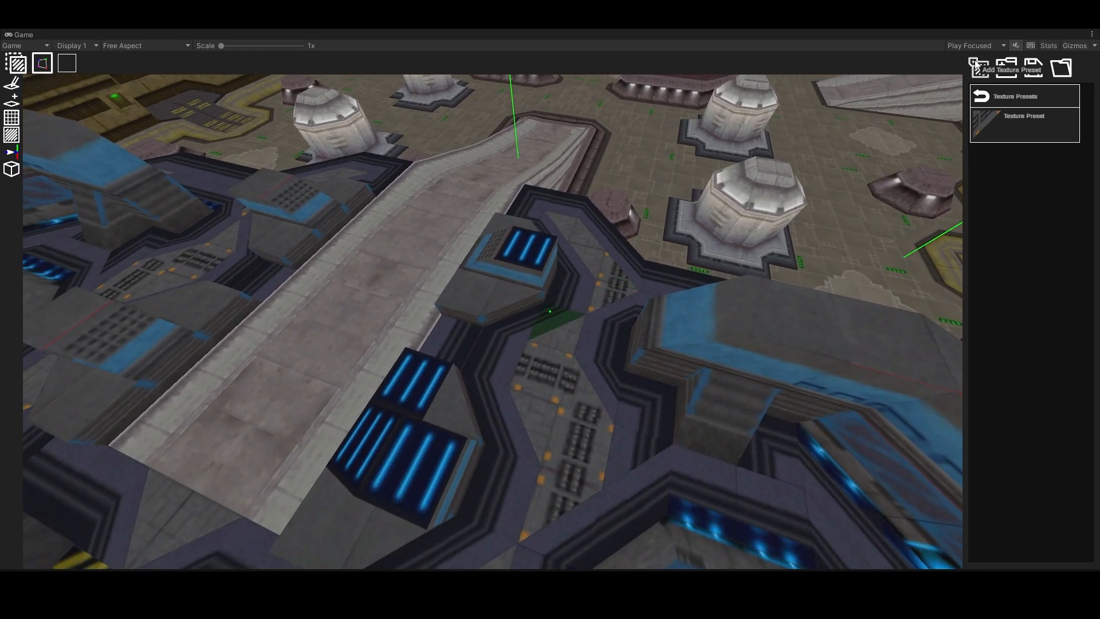
{"action": "left_click", "coordinate": [976, 66]}
{"action": "left_click", "coordinate": [1007, 68]}
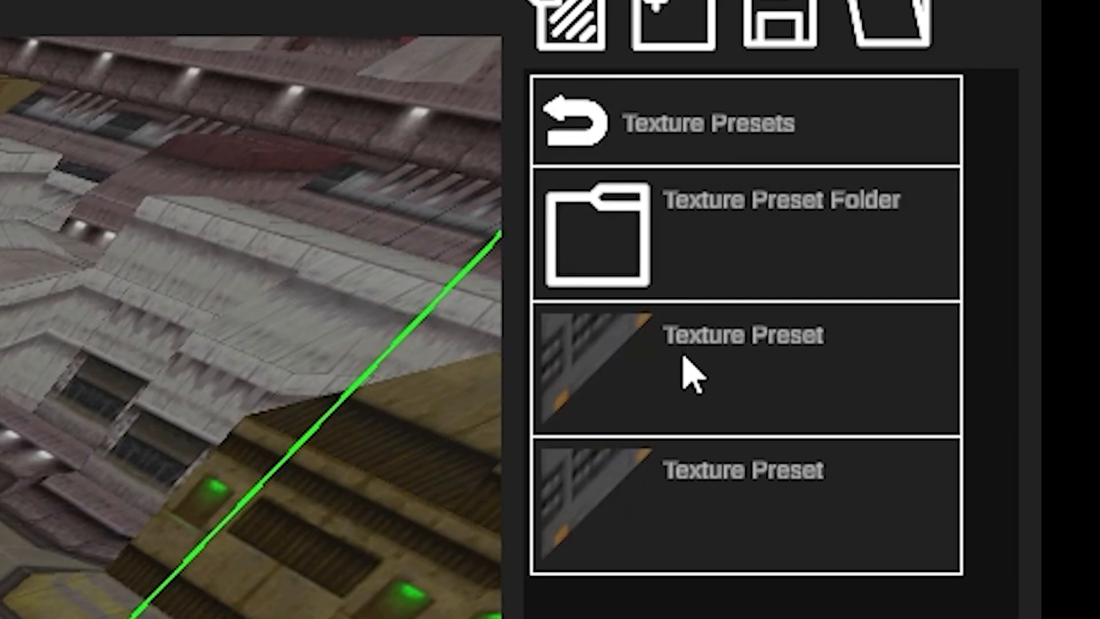
Rename the first triangular texture preset as Triangle1
{"action": "right_click", "coordinate": [721, 378]}
{"action": "left_click", "coordinate": [742, 385]}
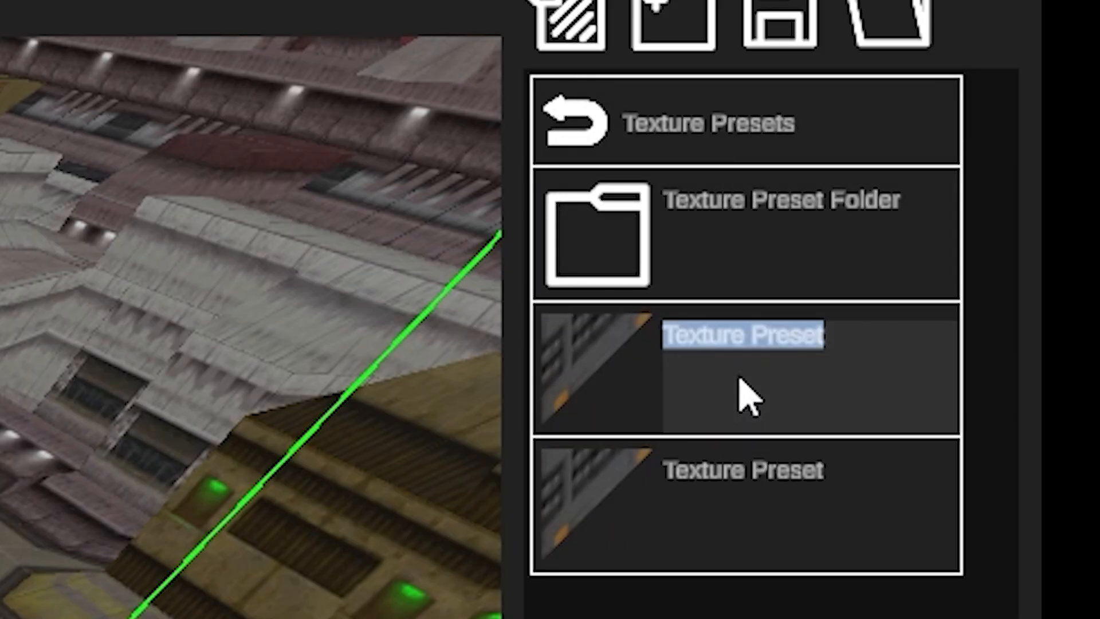
{"action": "type", "text": "Triangle1"}
{"action": "key", "text": "Return"}
Delete the other triangular texture preset, the one still named Texture Preset
{"action": "right_click", "coordinate": [704, 470]}
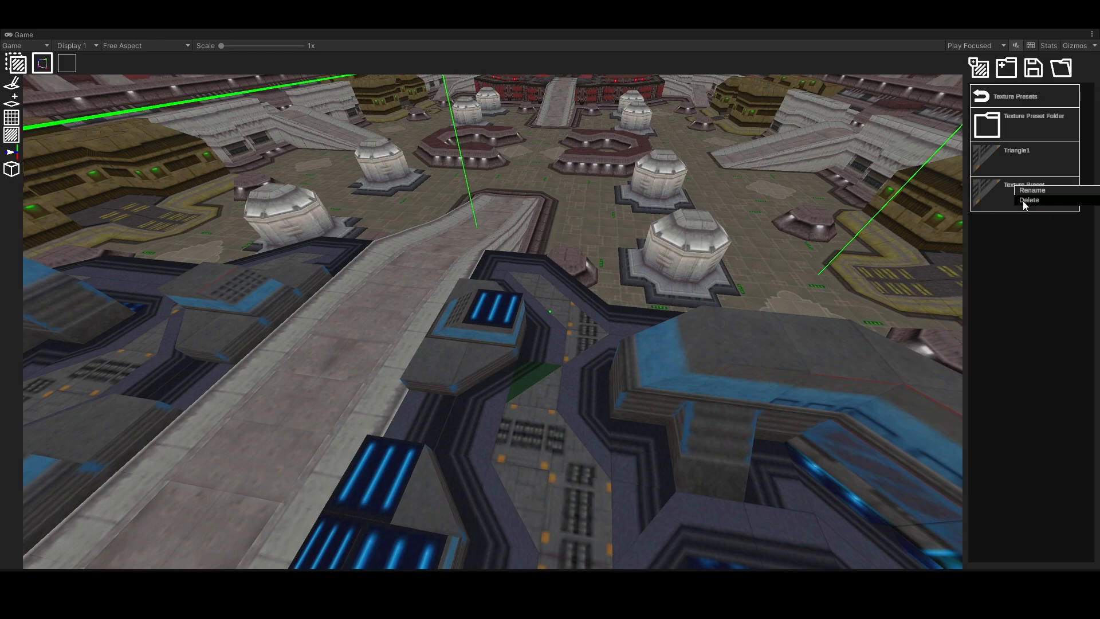
{"action": "left_click", "coordinate": [1029, 200]}
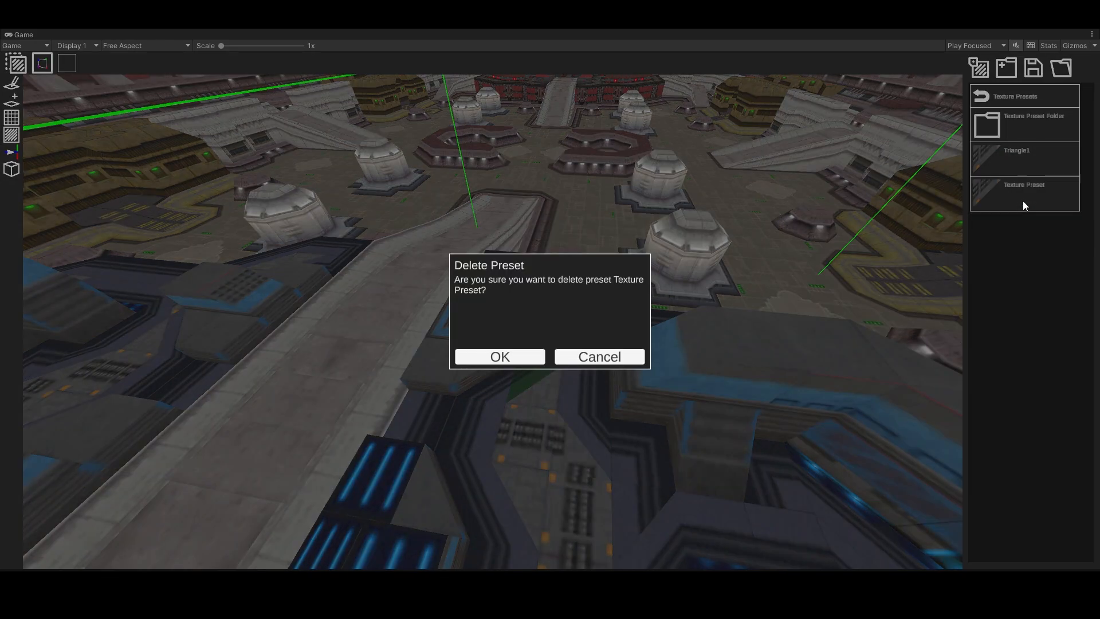
{"action": "left_click", "coordinate": [514, 361]}
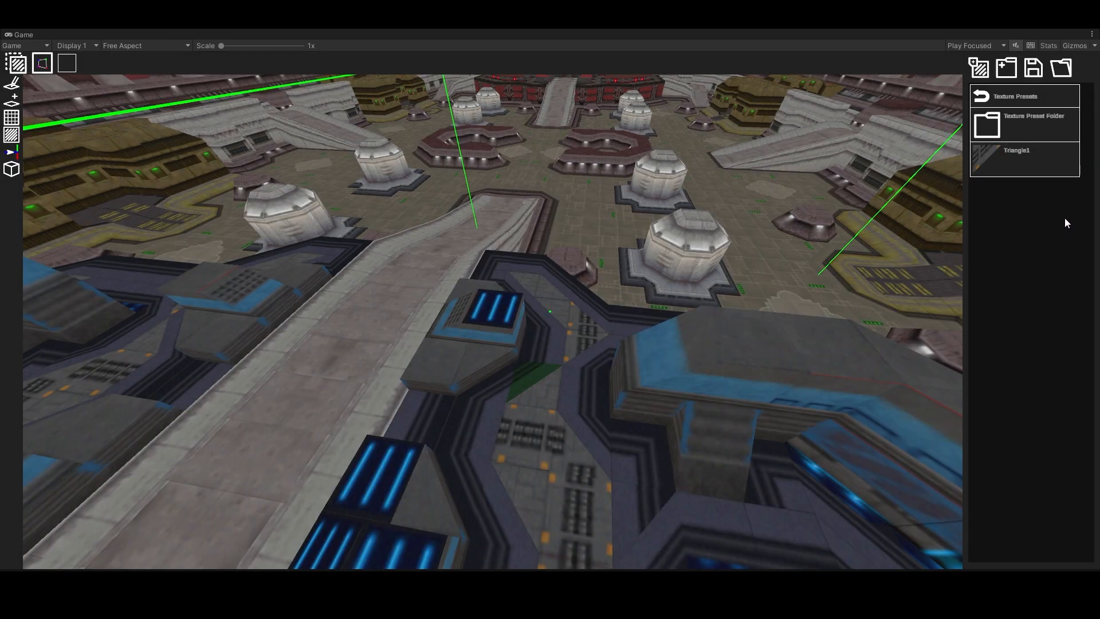
Save the texture presets to a file named bonkv2
{"action": "left_click", "coordinate": [1034, 68]}
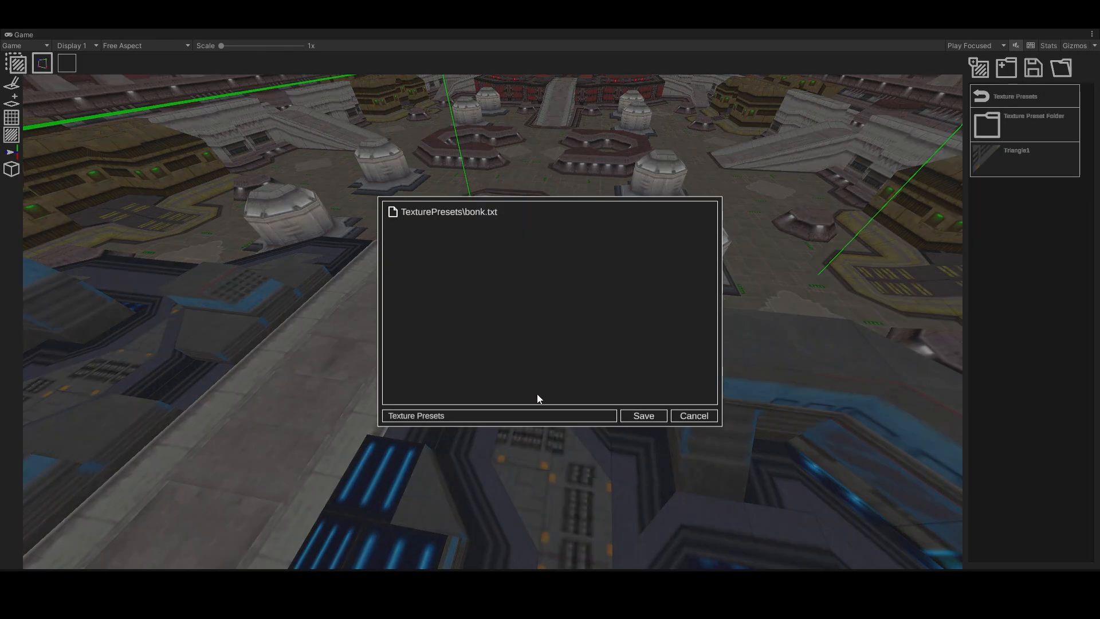
{"action": "left_click", "coordinate": [517, 414]}
{"action": "type", "text": "et"}
{"action": "key", "text": "BackSpace"}
{"action": "key", "text": "BackSpace"}
{"action": "type", "text": "test"}
{"action": "left_click", "coordinate": [657, 414]}
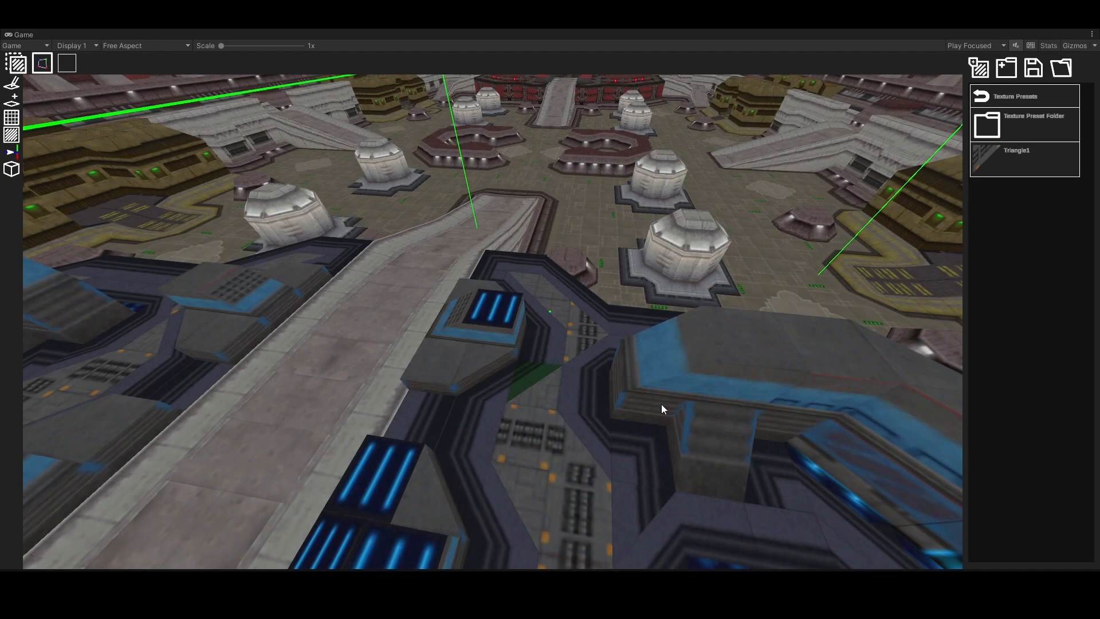
Load the bonk.txt texture preset file, open its preset folder and return to the parent list
{"action": "left_click", "coordinate": [1063, 70]}
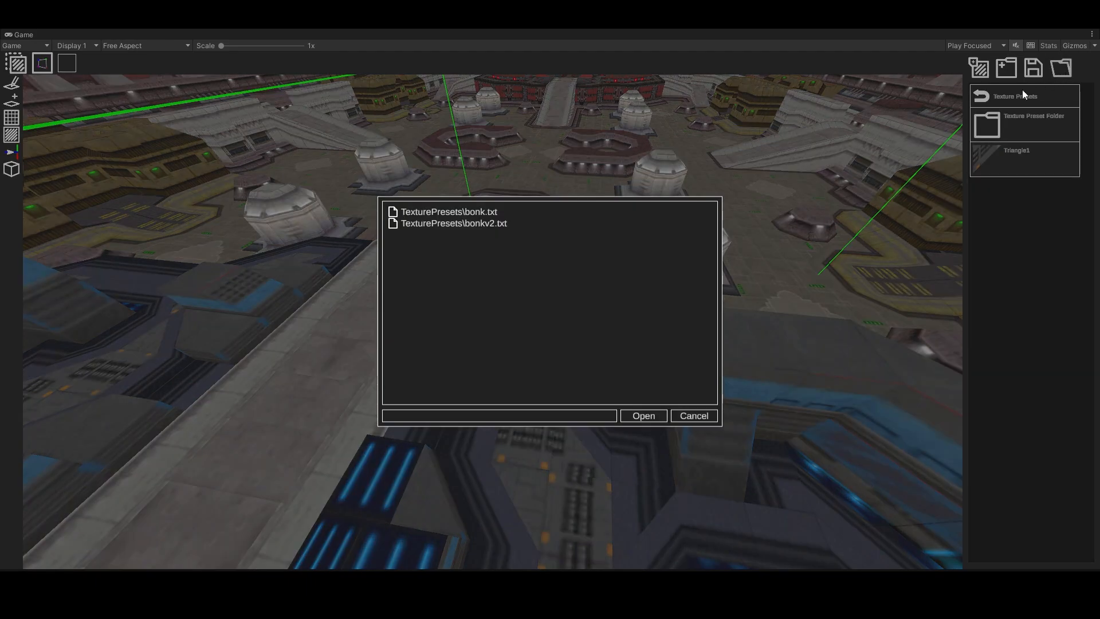
{"action": "left_click", "coordinate": [654, 418]}
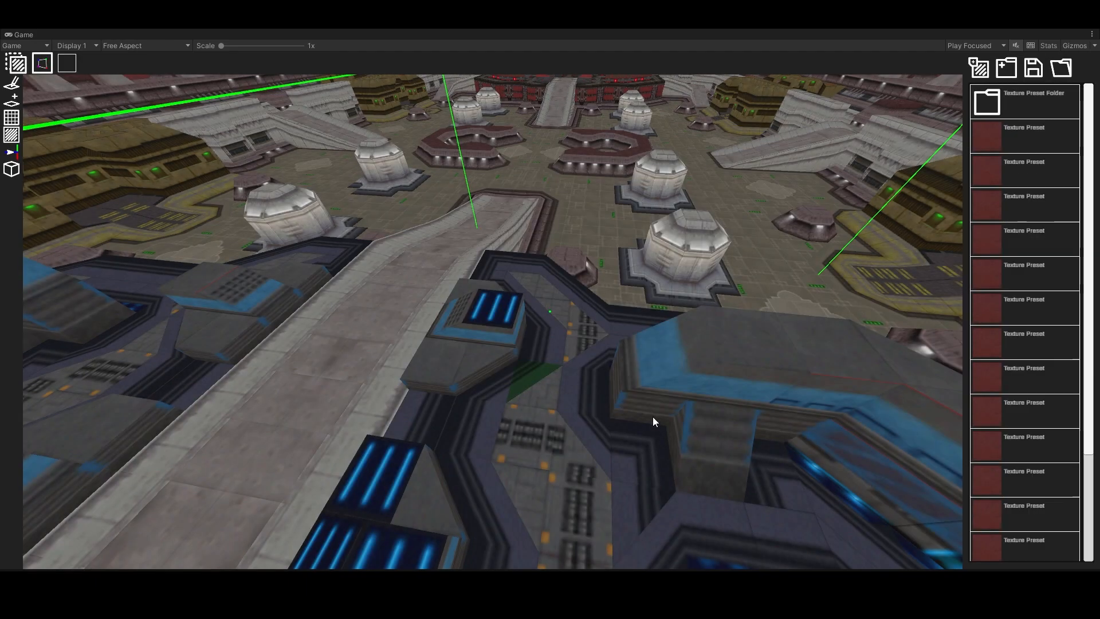
{"action": "mouse_move", "coordinate": [1091, 397]}
{"action": "left_mouse_down"}
{"action": "mouse_move", "coordinate": [1093, 520]}
{"action": "mouse_move", "coordinate": [1076, 390]}
{"action": "left_mouse_up"}
{"action": "left_click", "coordinate": [1031, 99]}
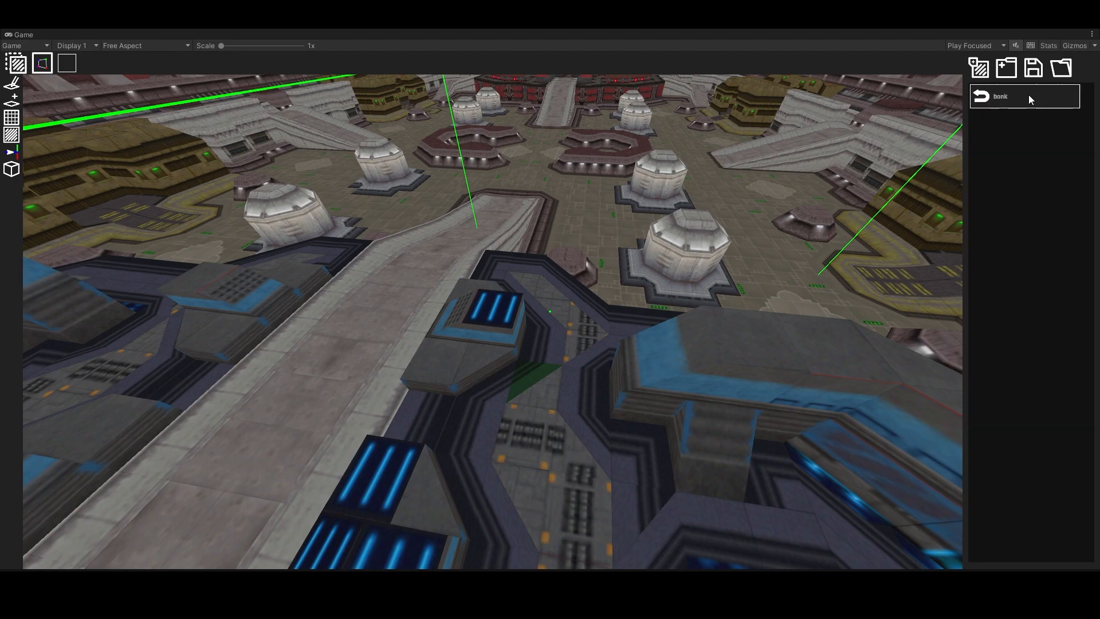
{"action": "left_click", "coordinate": [1028, 95]}
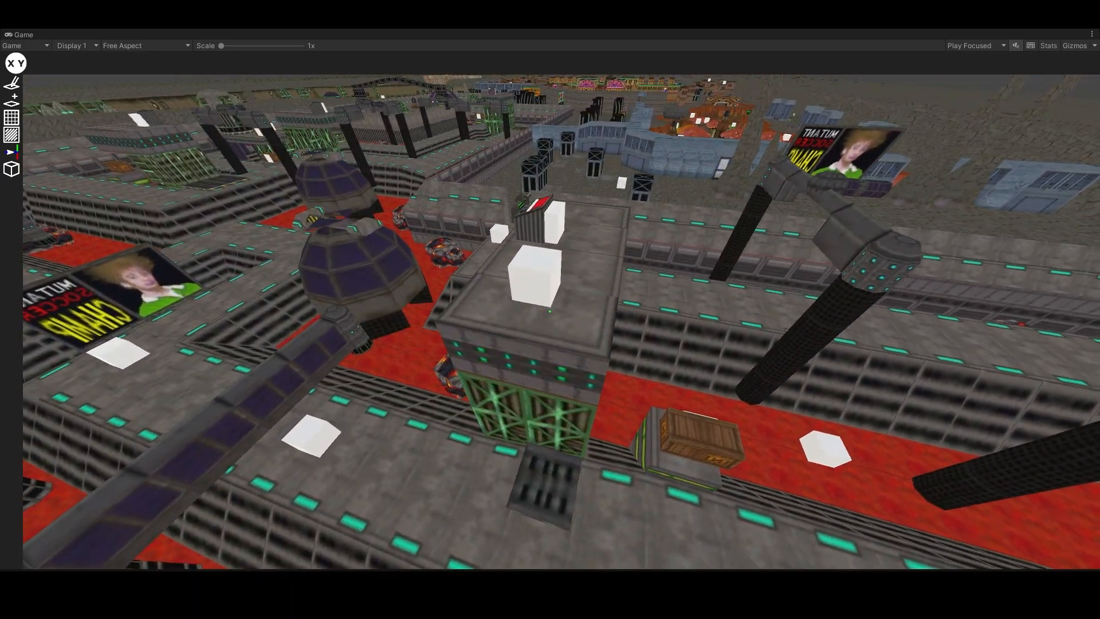
Examine the turrets, aircraft and other actors placed around the map's red and blue bases and central area
{"action": "key", "text": "w"}
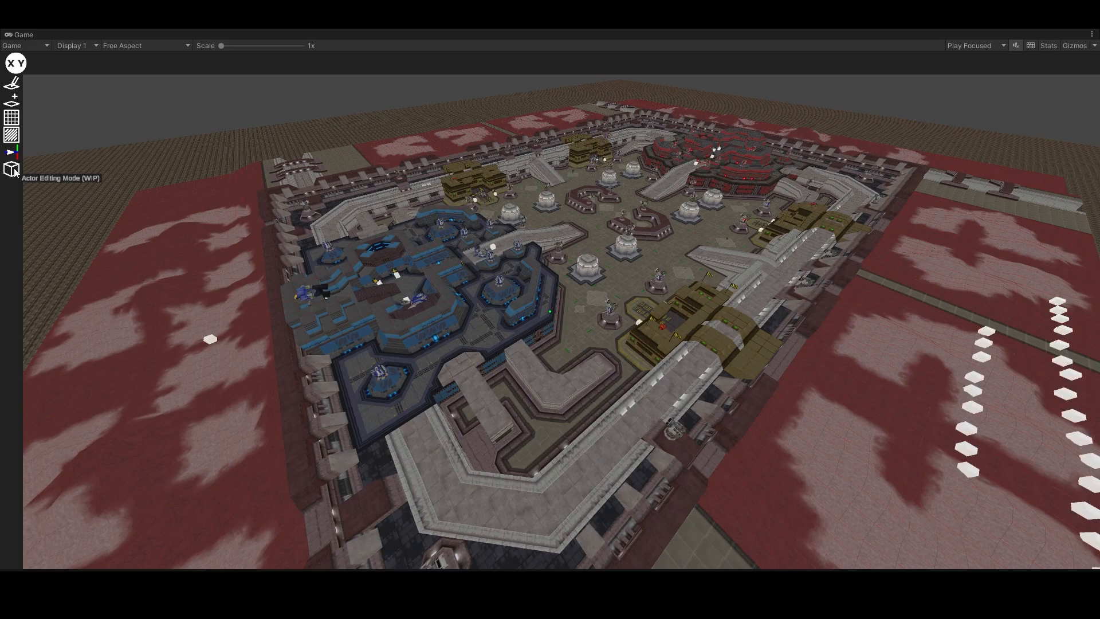
{"action": "right_click_drag", "start_coordinate": [156, 270], "coordinate": [18, 249]}
{"action": "key", "text": "d"}
{"action": "right_click_drag", "start_coordinate": [550, 320], "coordinate": [501, 321]}
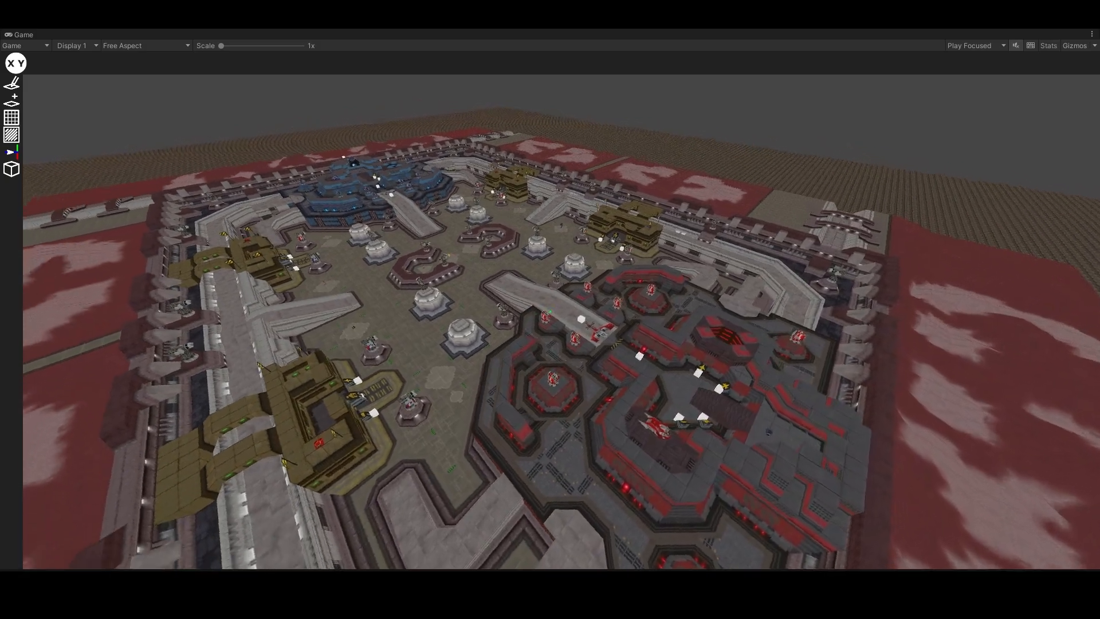
{"action": "key", "text": "w"}
{"action": "key", "text": "w"}
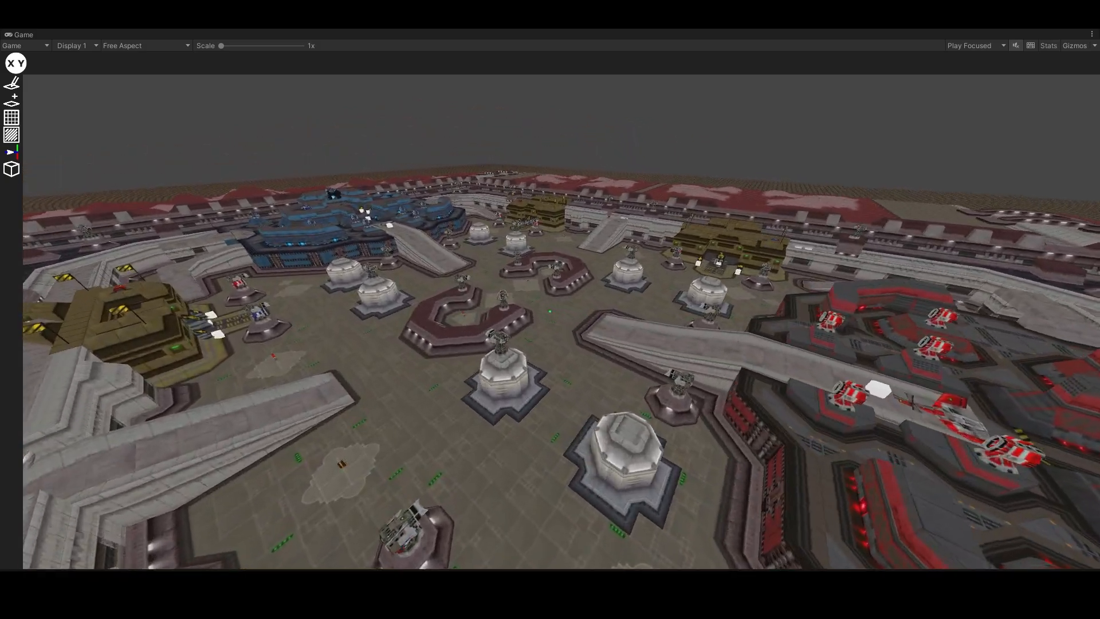
{"action": "key", "text": "w"}
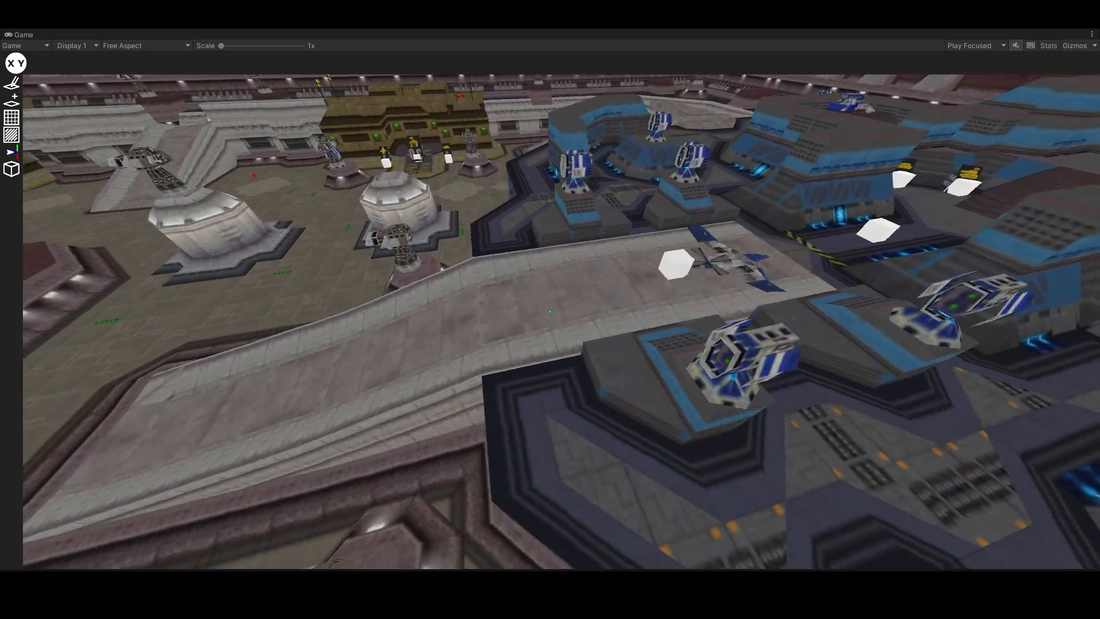
{"action": "key", "text": "s"}
{"action": "key", "text": "a"}
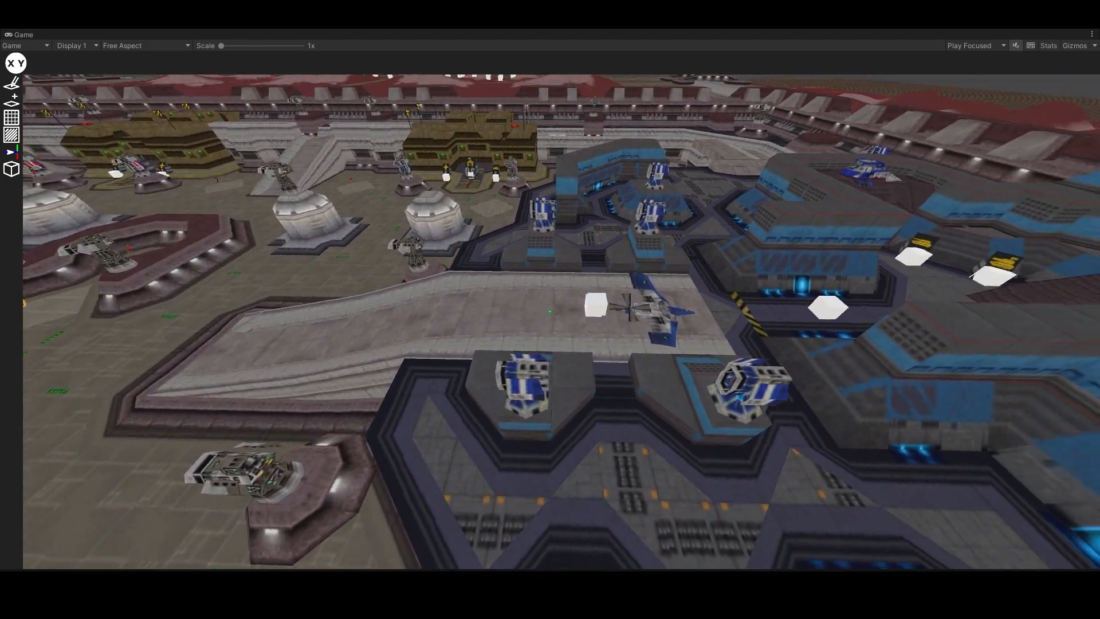
{"action": "key", "text": "w"}
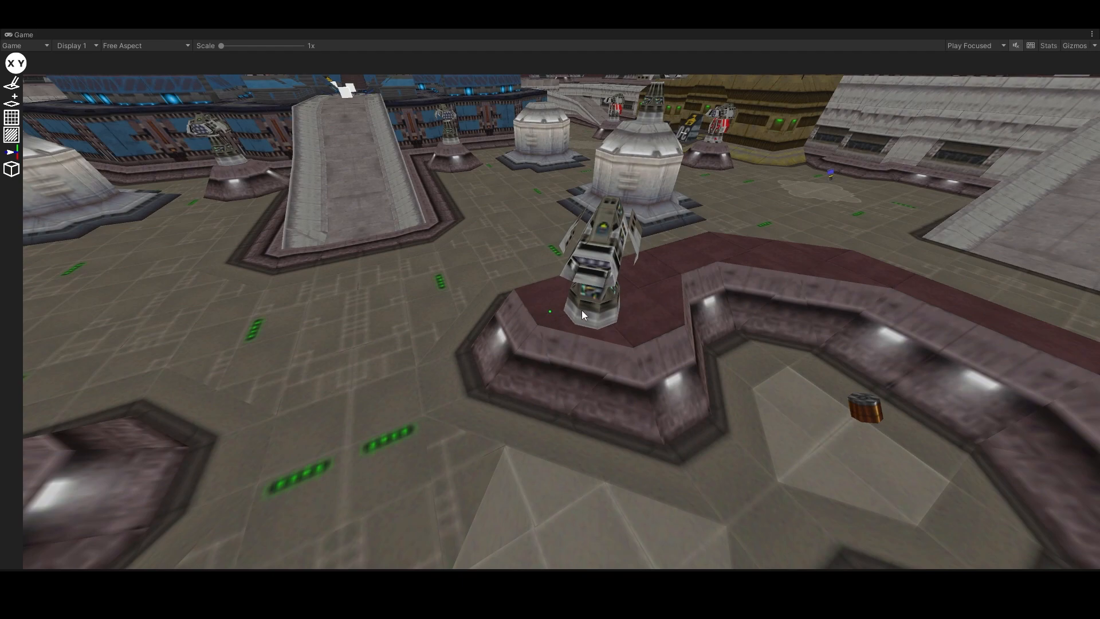
Select the turret actor standing on the end of the curved maroon platform in the central area
{"action": "left_click", "coordinate": [581, 306]}
{"action": "key", "text": "a"}
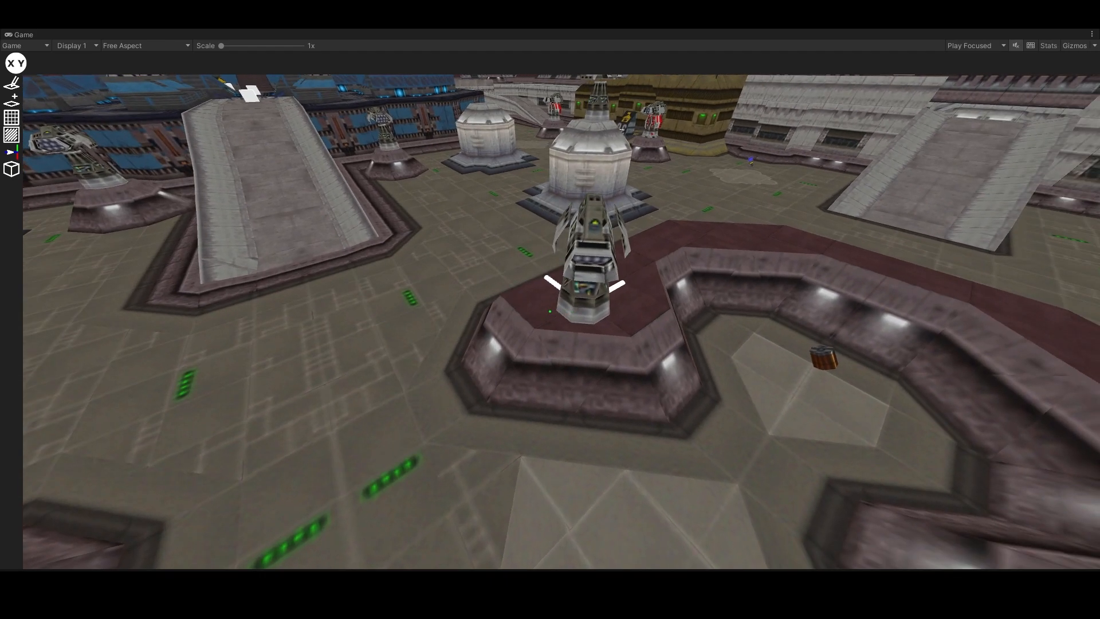
{"action": "key", "text": "a"}
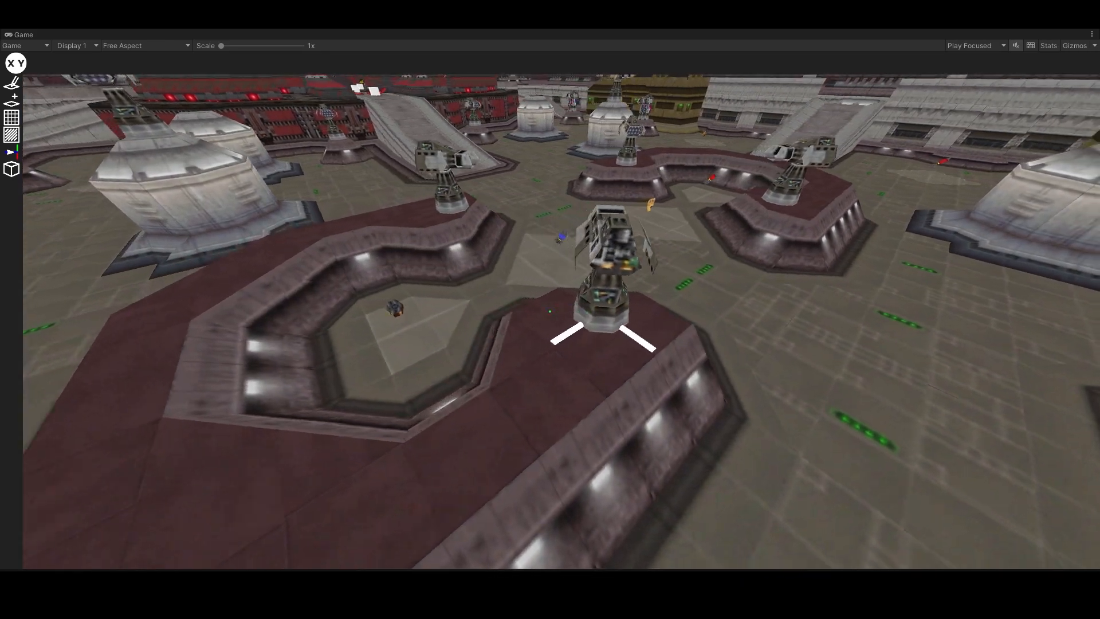
Move the turret actor across the end of the curved maroon platform in the central area
{"action": "key", "text": "a"}
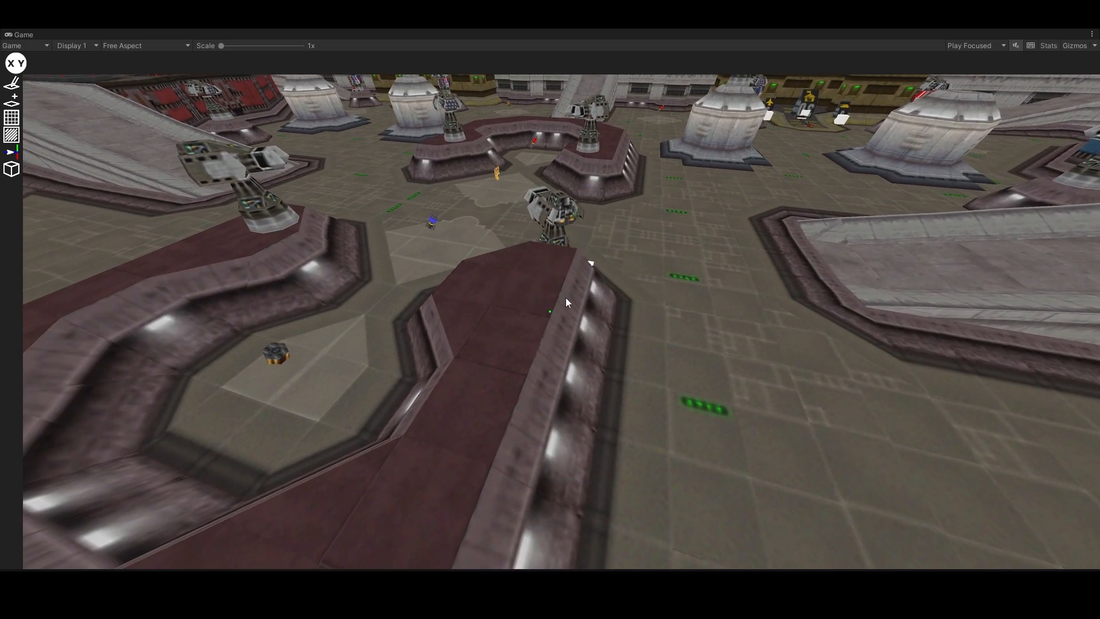
{"action": "left_click_drag", "start_coordinate": [575, 313], "coordinate": [533, 277]}
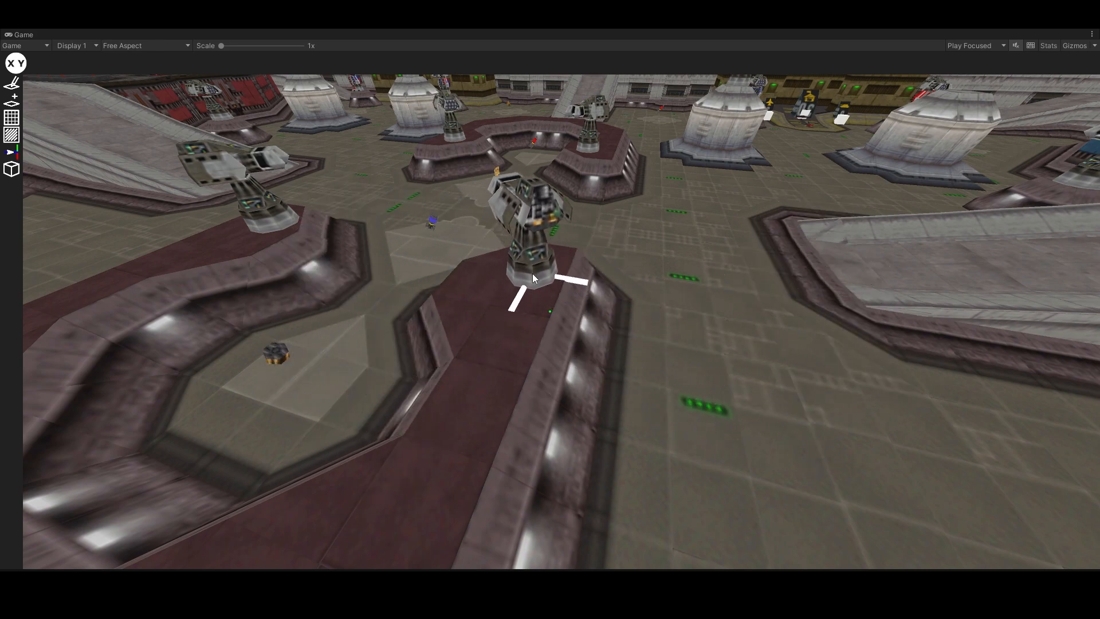
{"action": "right_click_drag", "start_coordinate": [503, 342], "coordinate": [546, 317]}
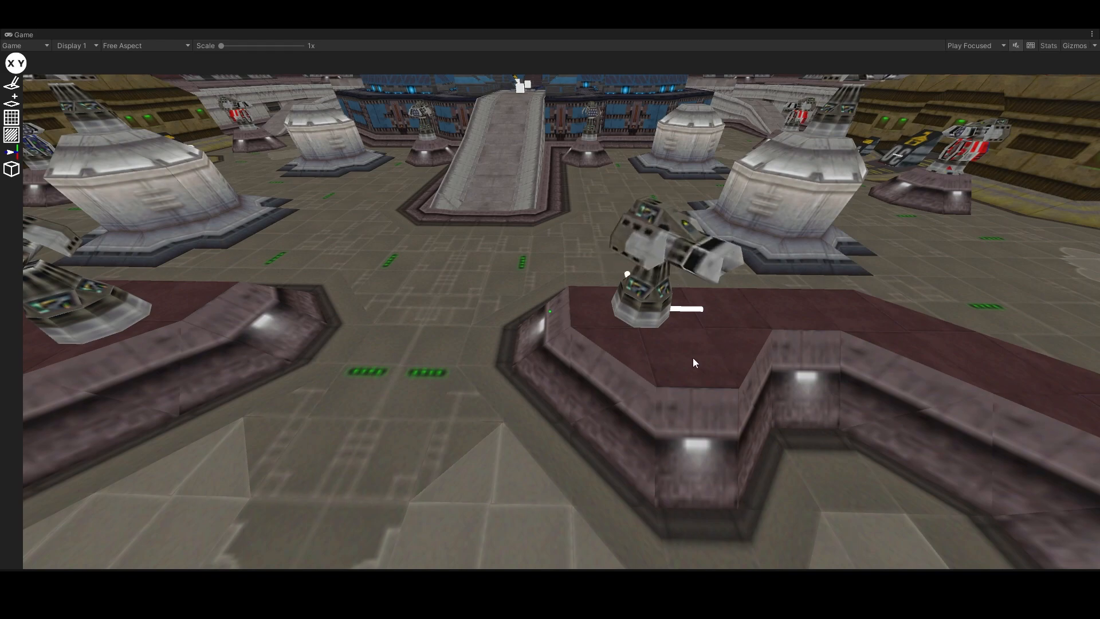
{"action": "right_click_drag", "start_coordinate": [693, 357], "coordinate": [550, 342]}
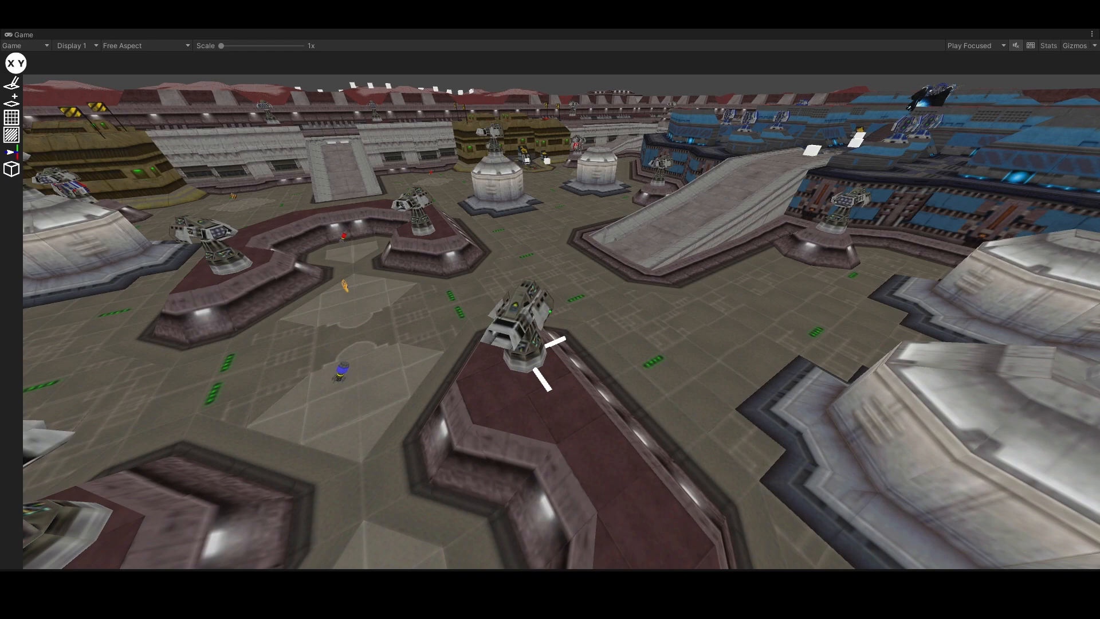
Select the white cube actor beside the yellow-marked building entrance in the blue base and shift it around on the floor
{"action": "key", "text": "w"}
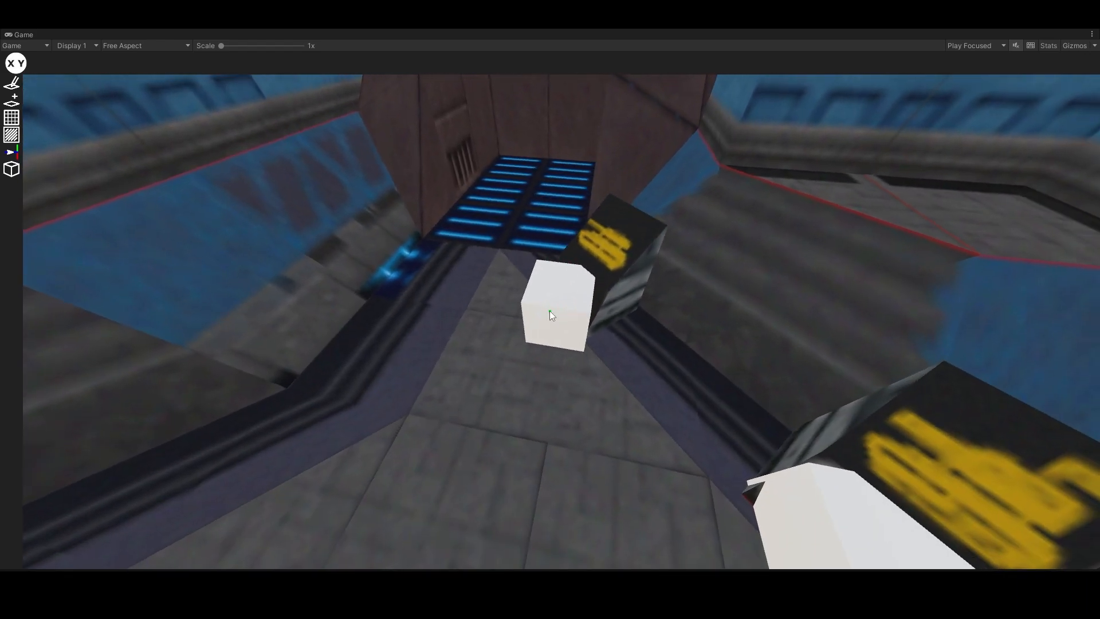
{"action": "left_click", "coordinate": [545, 317]}
{"action": "left_click_drag", "start_coordinate": [486, 358], "coordinate": [552, 332]}
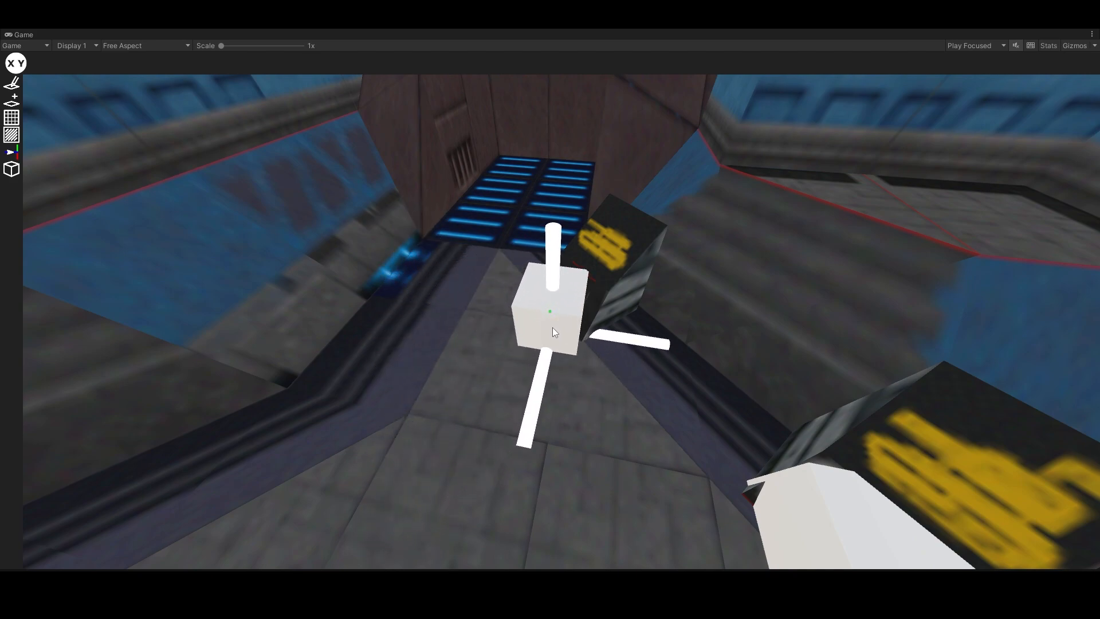
{"action": "left_click_drag", "start_coordinate": [618, 303], "coordinate": [572, 327]}
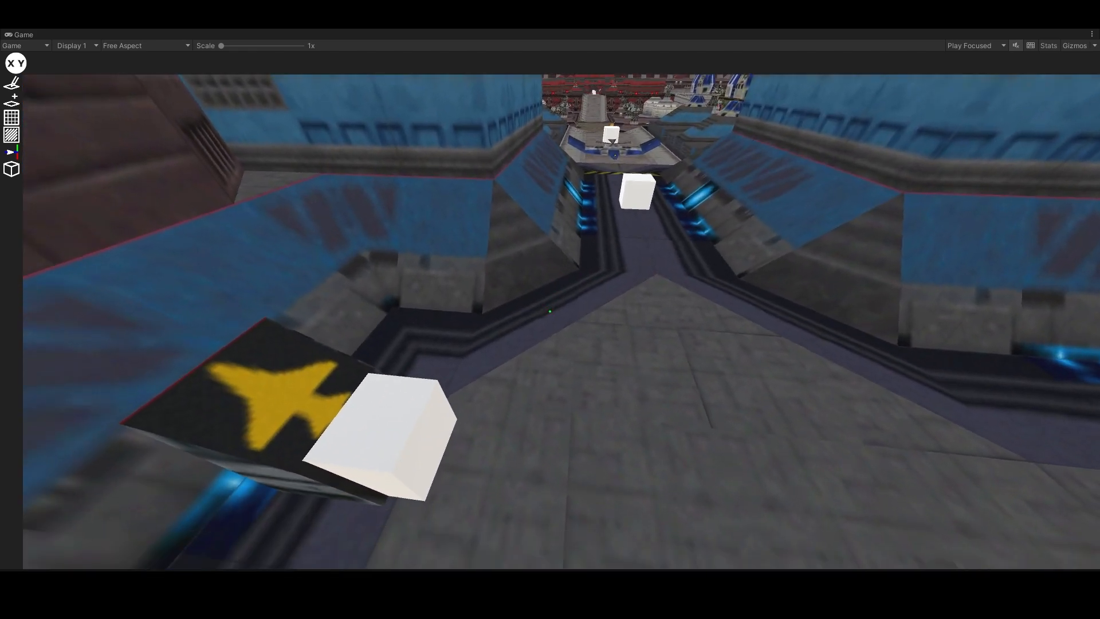
Spread the stacked white cube actors apart along the blue base's corridor leading to the ramp
{"action": "key", "text": "w"}
{"action": "left_click_drag", "start_coordinate": [548, 307], "coordinate": [606, 259]}
{"action": "left_click_drag", "start_coordinate": [546, 298], "coordinate": [473, 339]}
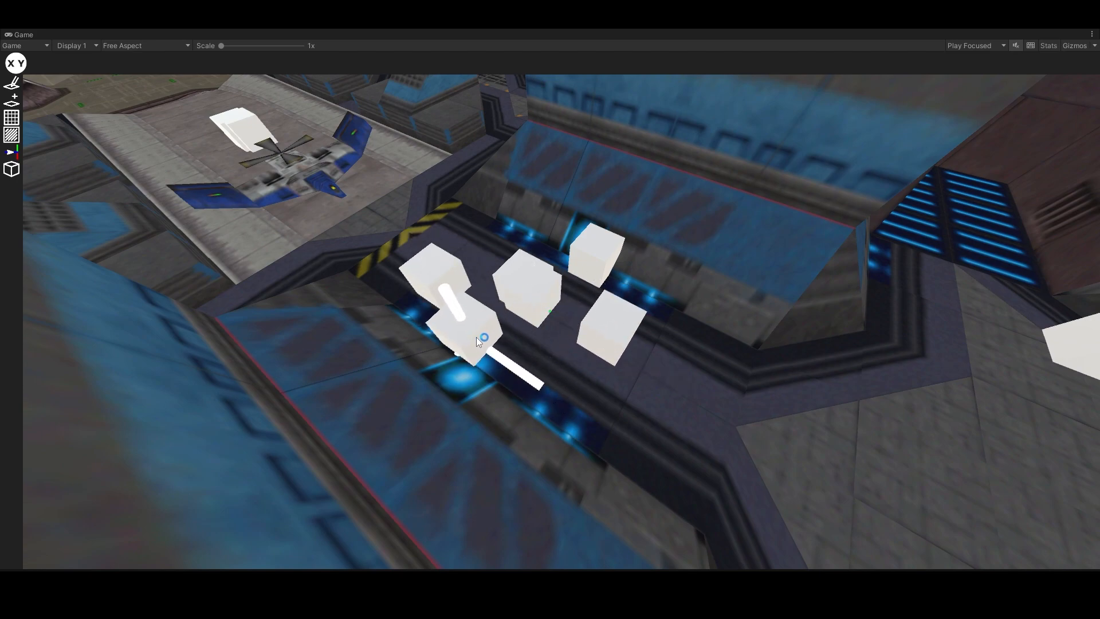
{"action": "left_click_drag", "start_coordinate": [548, 352], "coordinate": [567, 373]}
{"action": "mouse_move", "coordinate": [527, 298]}
{"action": "left_mouse_down"}
{"action": "mouse_move", "coordinate": [617, 300]}
{"action": "mouse_move", "coordinate": [572, 296]}
{"action": "mouse_move", "coordinate": [539, 315]}
{"action": "left_mouse_up"}
{"action": "left_click_drag", "start_coordinate": [559, 369], "coordinate": [569, 296]}
{"action": "left_click_drag", "start_coordinate": [473, 341], "coordinate": [514, 260]}
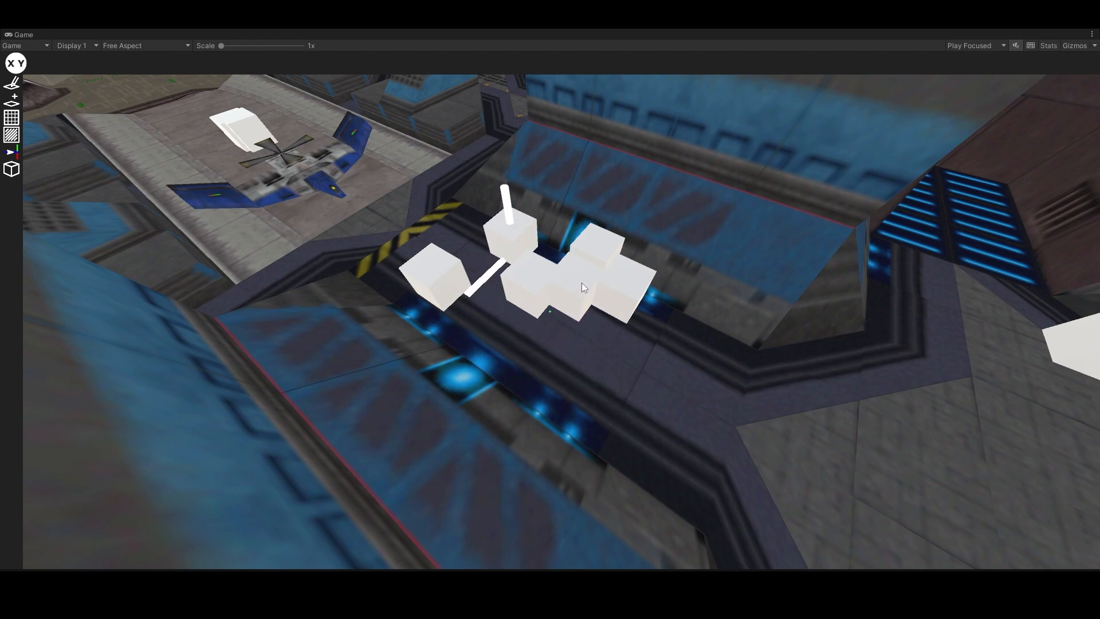
{"action": "left_click_drag", "start_coordinate": [582, 283], "coordinate": [527, 342]}
{"action": "key", "text": "d"}
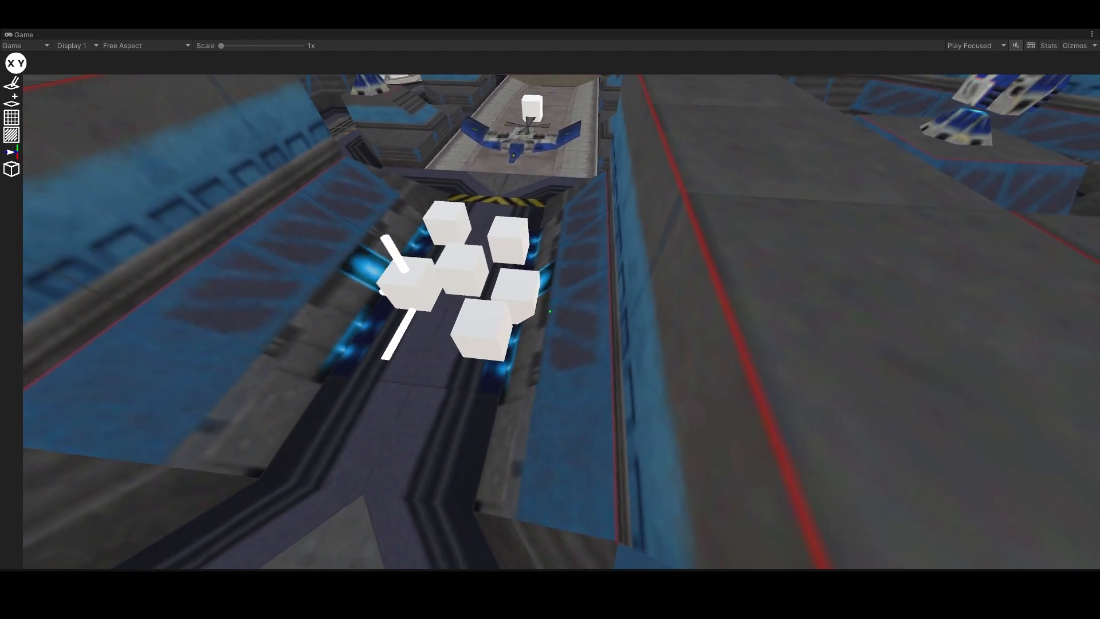
{"action": "key", "text": "s"}
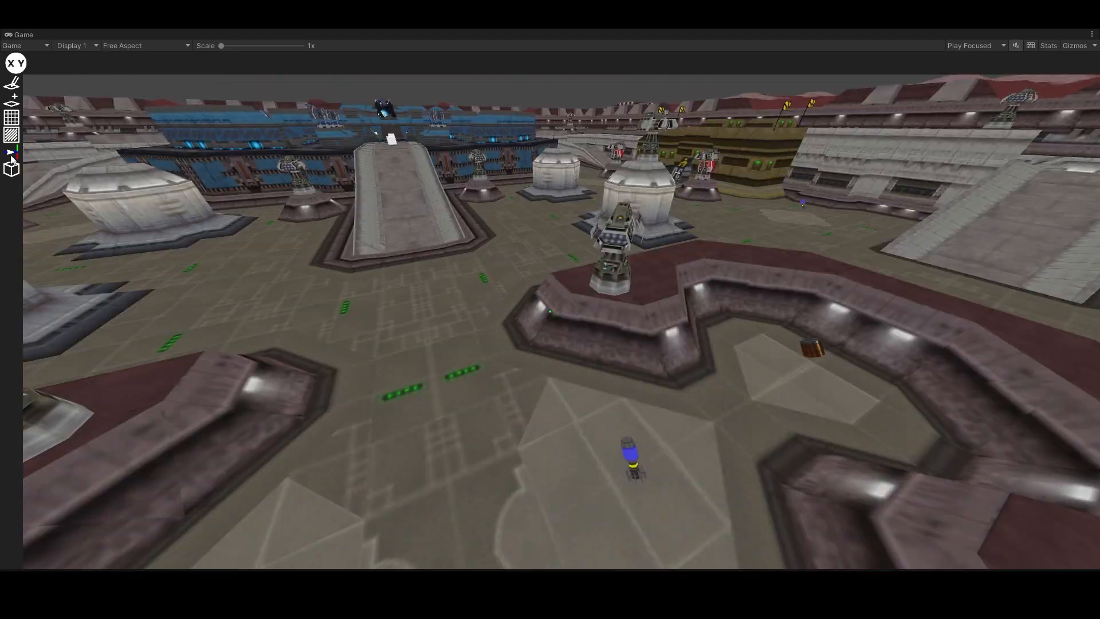
Switch to navigation mesh editing and move the node at the path junction on the central floor
{"action": "left_click", "coordinate": [10, 156]}
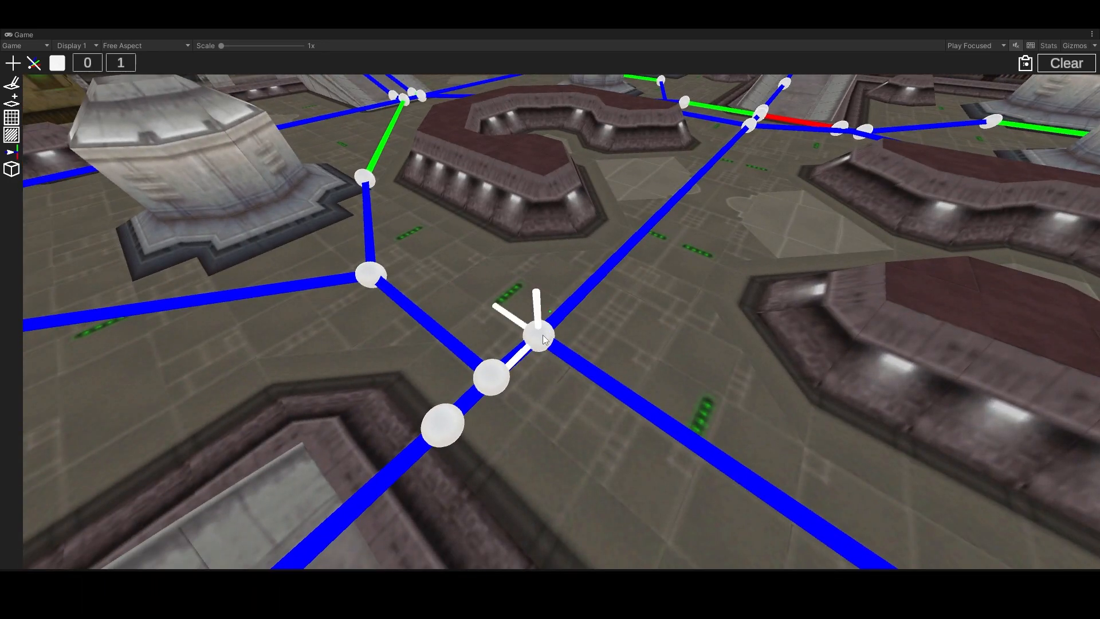
{"action": "left_click_drag", "start_coordinate": [544, 345], "coordinate": [646, 330]}
{"action": "right_click_drag", "start_coordinate": [614, 373], "coordinate": [894, 373]}
{"action": "left_click_drag", "start_coordinate": [569, 311], "coordinate": [608, 301]}
{"action": "right_click_drag", "start_coordinate": [589, 397], "coordinate": [814, 398]}
Add two navigation nodes on either side of the light floor pattern near the yellow building and link them
{"action": "left_click_drag", "start_coordinate": [11, 83], "coordinate": [345, 314]}
{"action": "left_click_drag", "start_coordinate": [744, 320], "coordinate": [854, 182]}
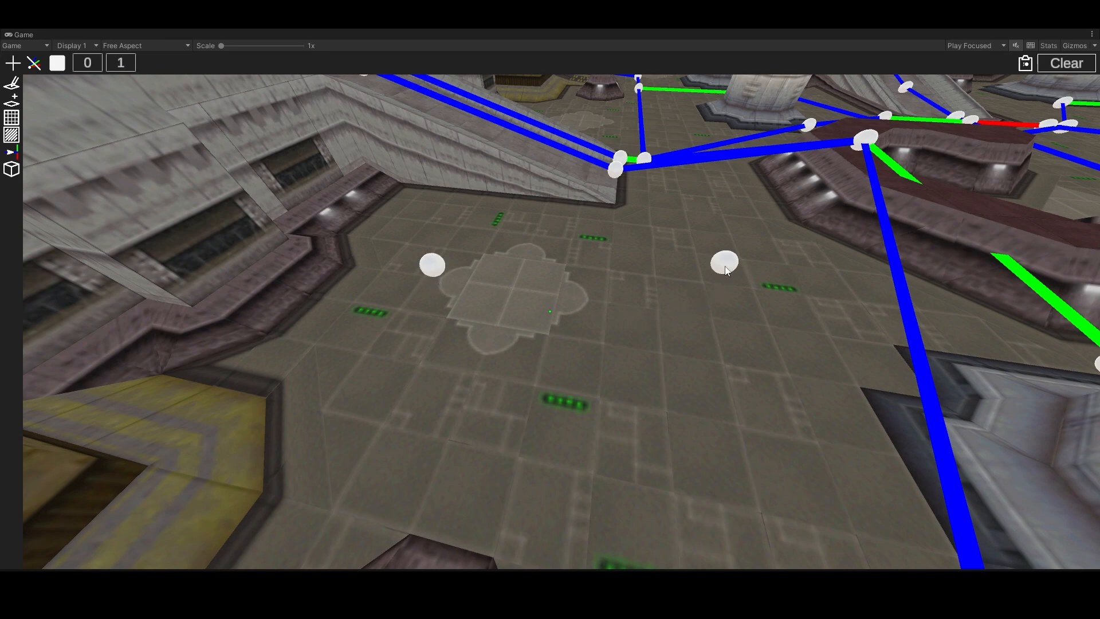
{"action": "left_click_drag", "start_coordinate": [696, 335], "coordinate": [433, 275]}
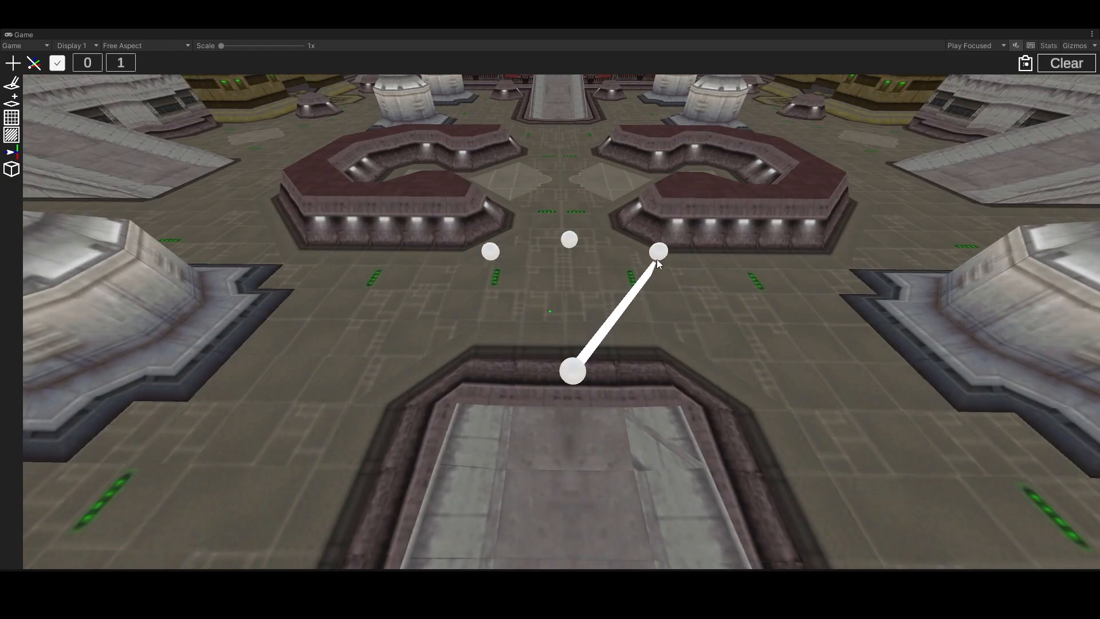
Link the navigation node at the foot of the ramp to the node in front of the maroon platform
{"action": "left_click_drag", "start_coordinate": [573, 371], "coordinate": [491, 252]}
{"action": "right_click_drag", "start_coordinate": [510, 396], "coordinate": [712, 429]}
{"action": "key", "text": "d"}
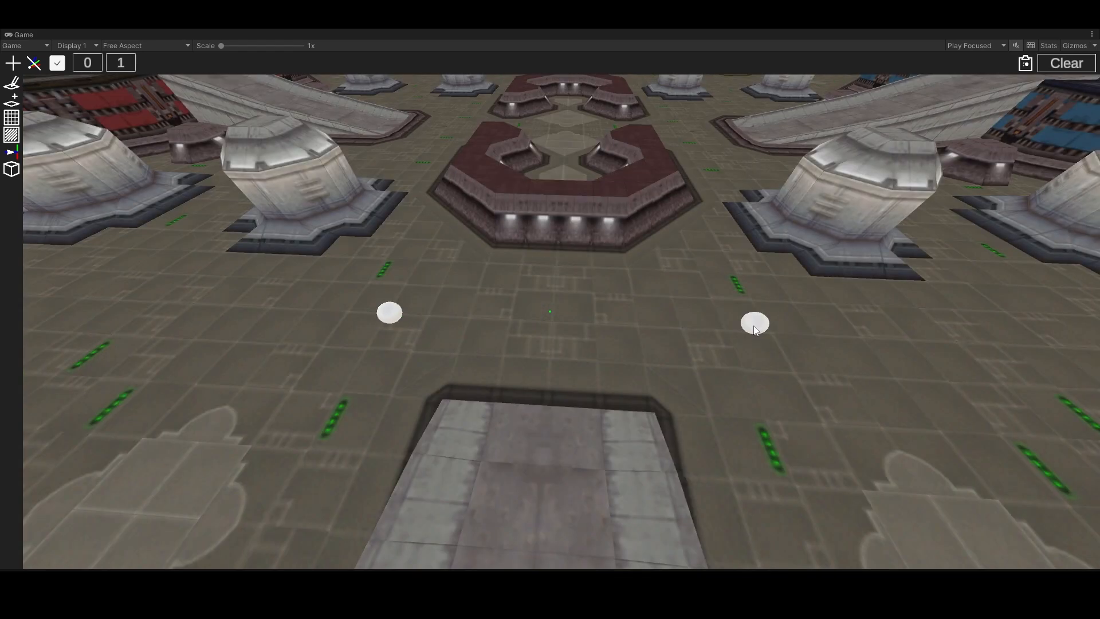
Link the two navigation nodes on the floor in front of the ramp to each other in both directions
{"action": "left_click_drag", "start_coordinate": [546, 372], "coordinate": [393, 320]}
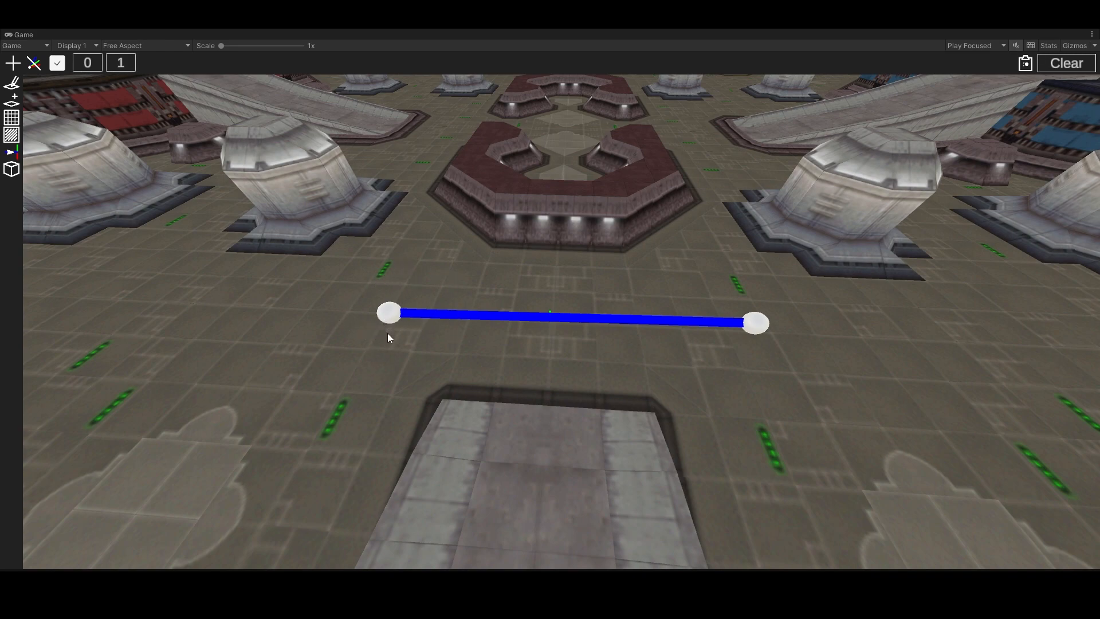
{"action": "left_click_drag", "start_coordinate": [385, 331], "coordinate": [760, 331]}
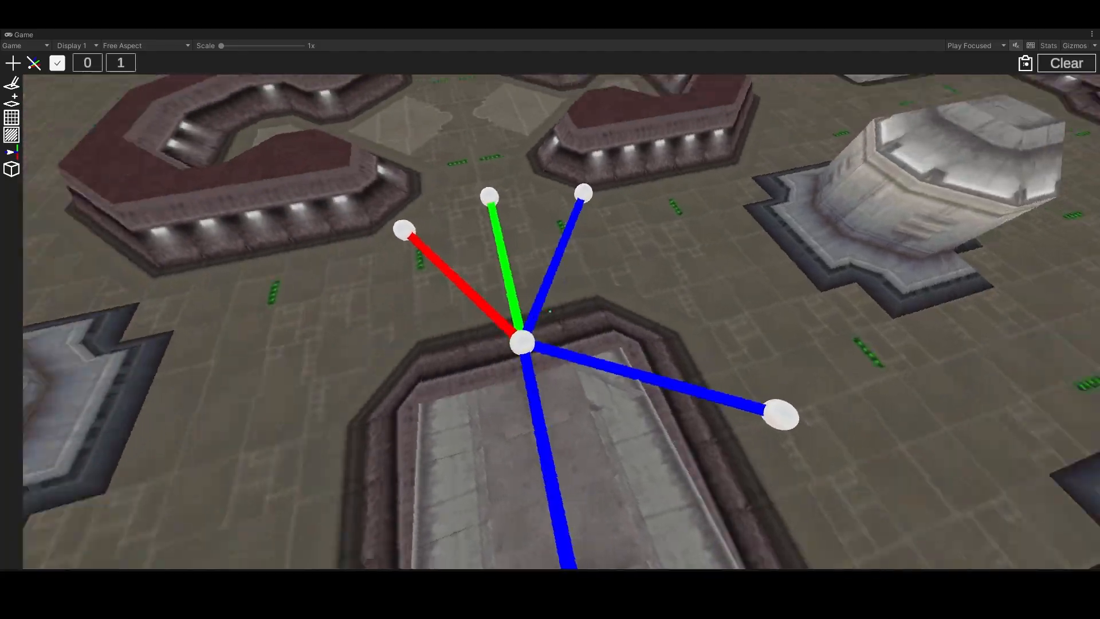
{"action": "right_click_drag", "start_coordinate": [550, 311], "coordinate": [550, 313]}
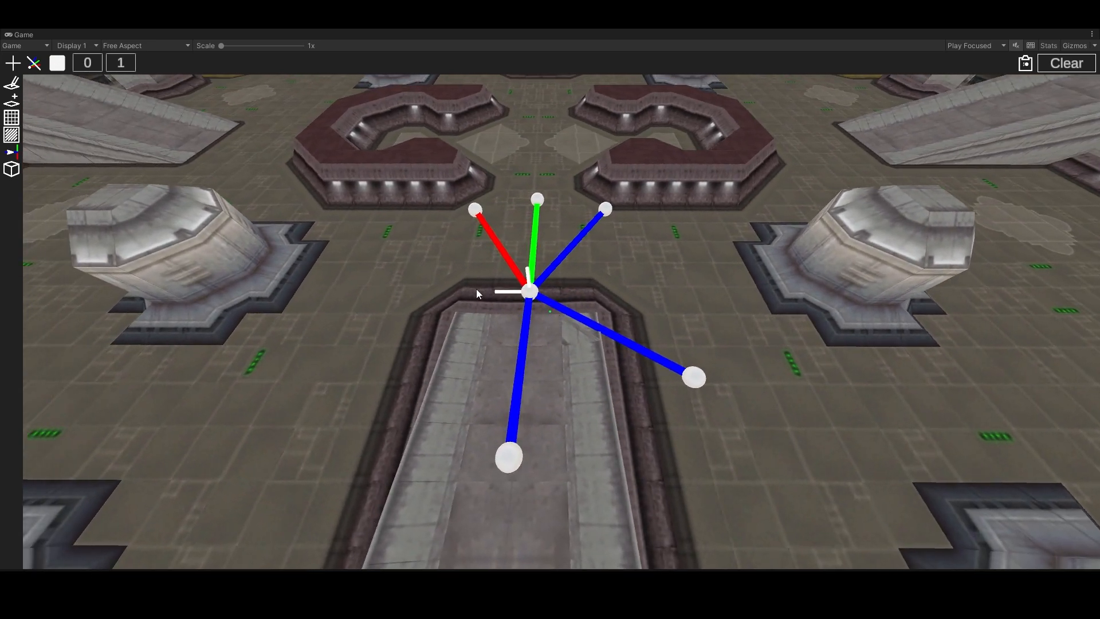
Remove the outgoing links of the ramp-foot node, move it slightly, and remove the link of the node farther up the ramp
{"action": "left_click", "coordinate": [33, 63]}
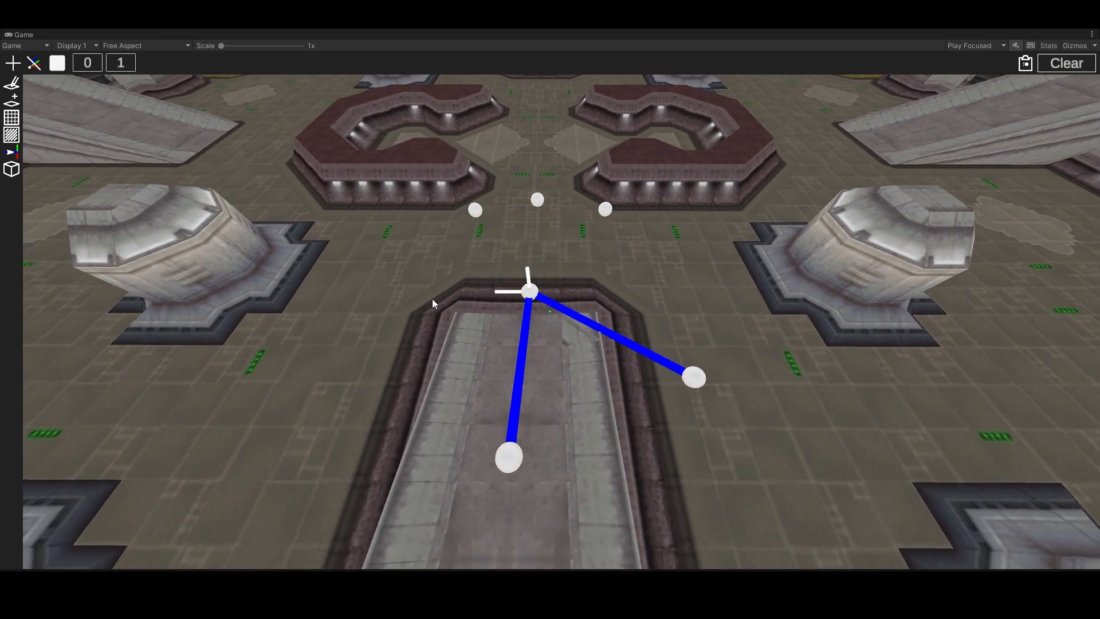
{"action": "mouse_move", "coordinate": [531, 302]}
{"action": "left_mouse_down"}
{"action": "mouse_move", "coordinate": [550, 270]}
{"action": "mouse_move", "coordinate": [535, 296]}
{"action": "mouse_move", "coordinate": [517, 286]}
{"action": "left_mouse_up"}
{"action": "left_click", "coordinate": [34, 64]}
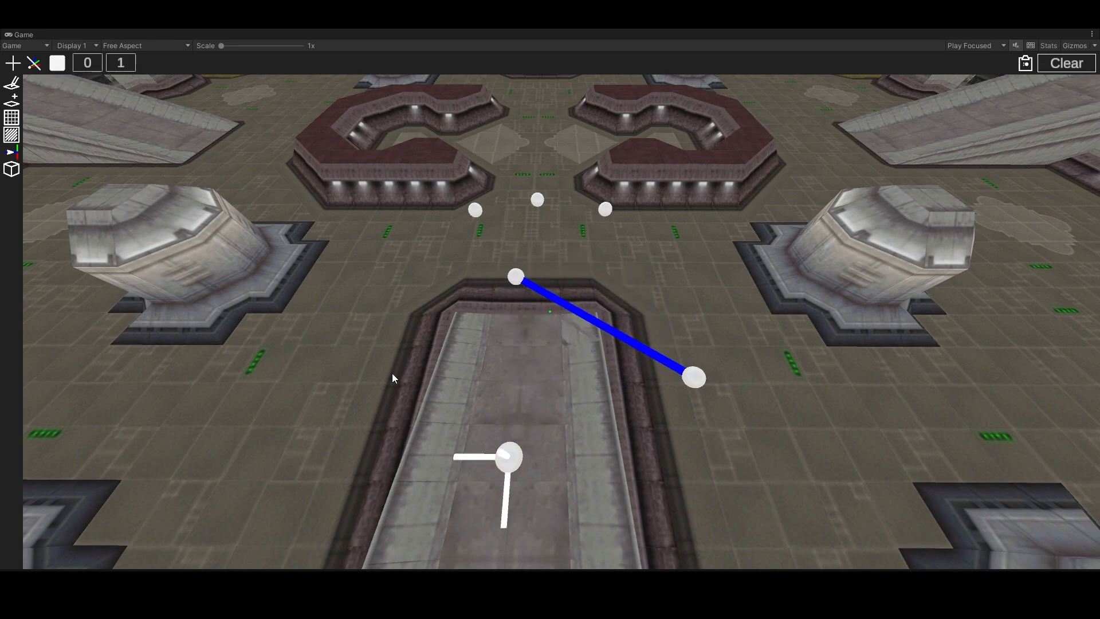
Link the ramp node back to the ramp-foot node, and the ramp-foot node to the three nodes in front of it
{"action": "left_click_drag", "start_coordinate": [510, 460], "coordinate": [517, 277]}
{"action": "left_click_drag", "start_coordinate": [517, 277], "coordinate": [479, 223]}
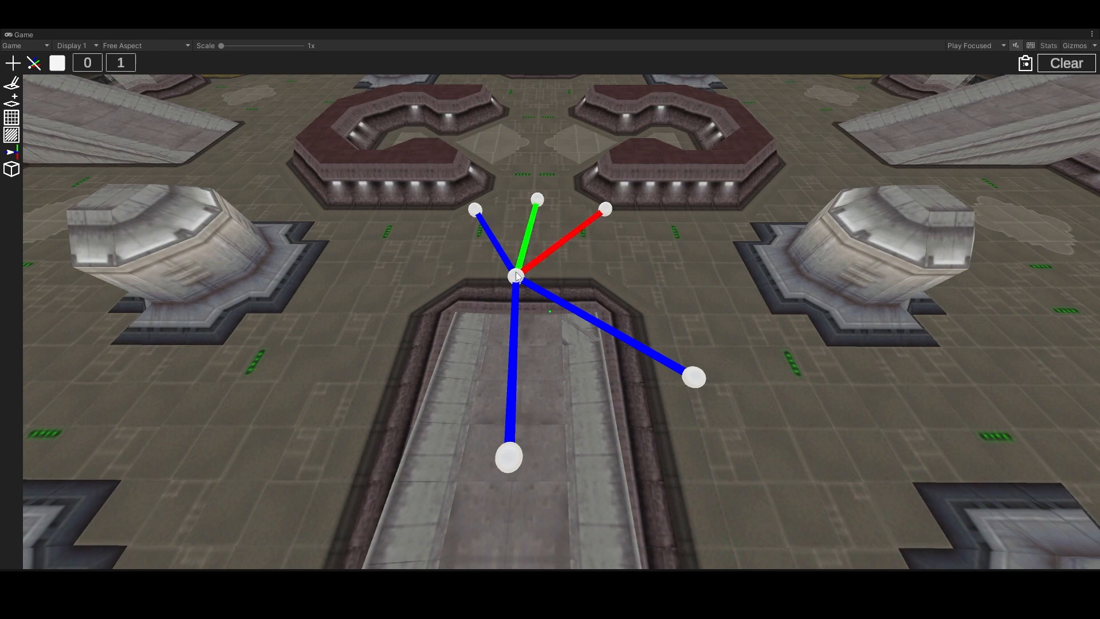
{"action": "left_click", "coordinate": [57, 63]}
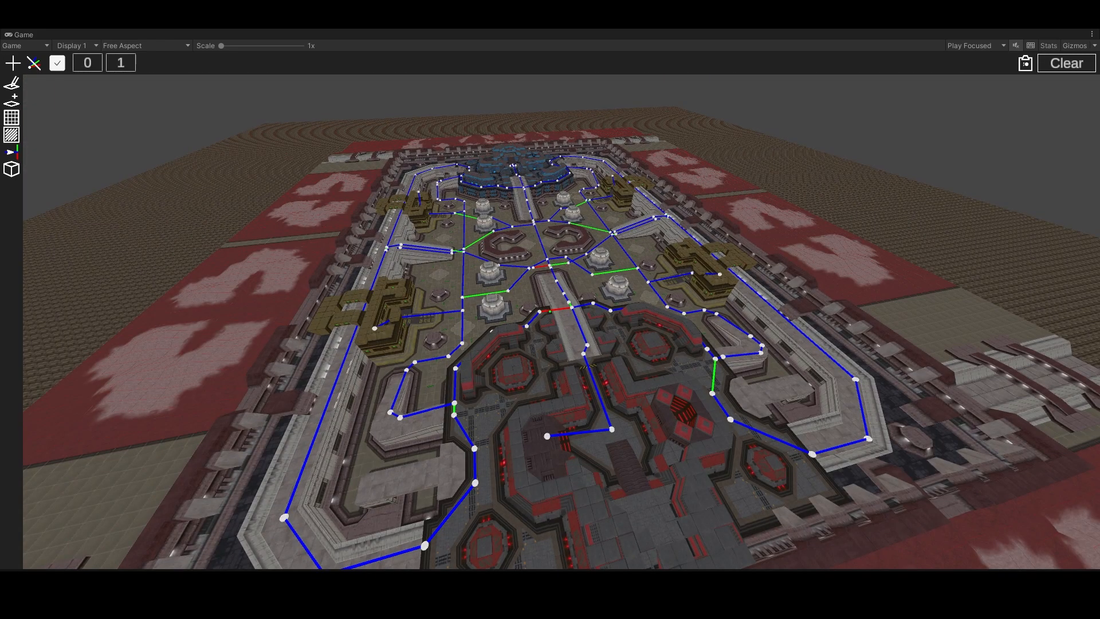
Clear all nodes and links of the current navigation mesh
{"action": "left_click", "coordinate": [1057, 68]}
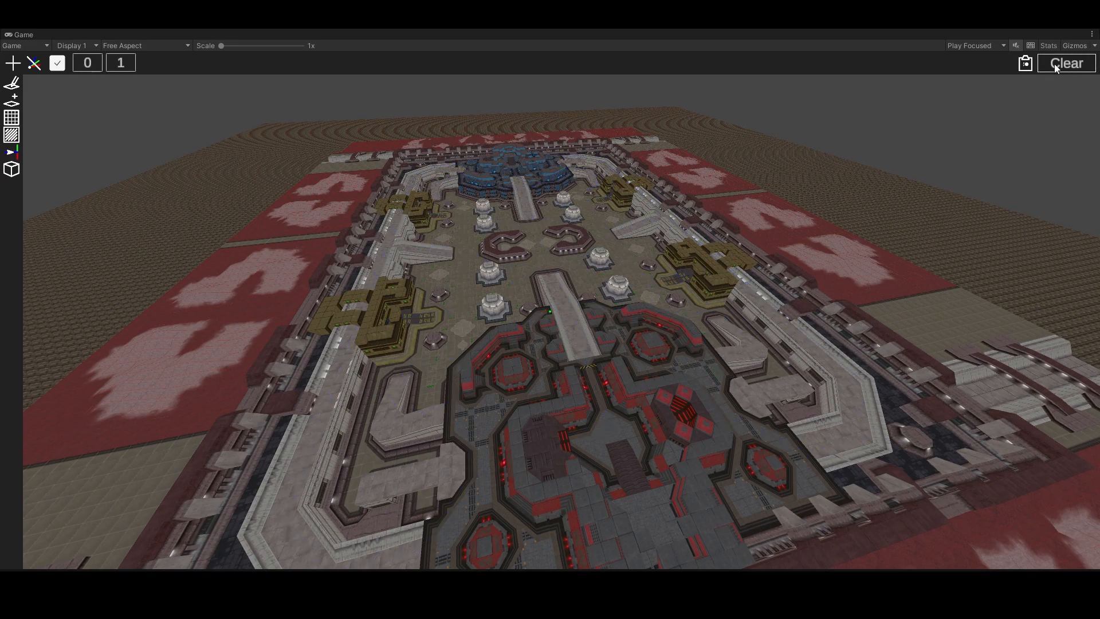
{"action": "right_click_drag", "start_coordinate": [634, 235], "coordinate": [696, 280]}
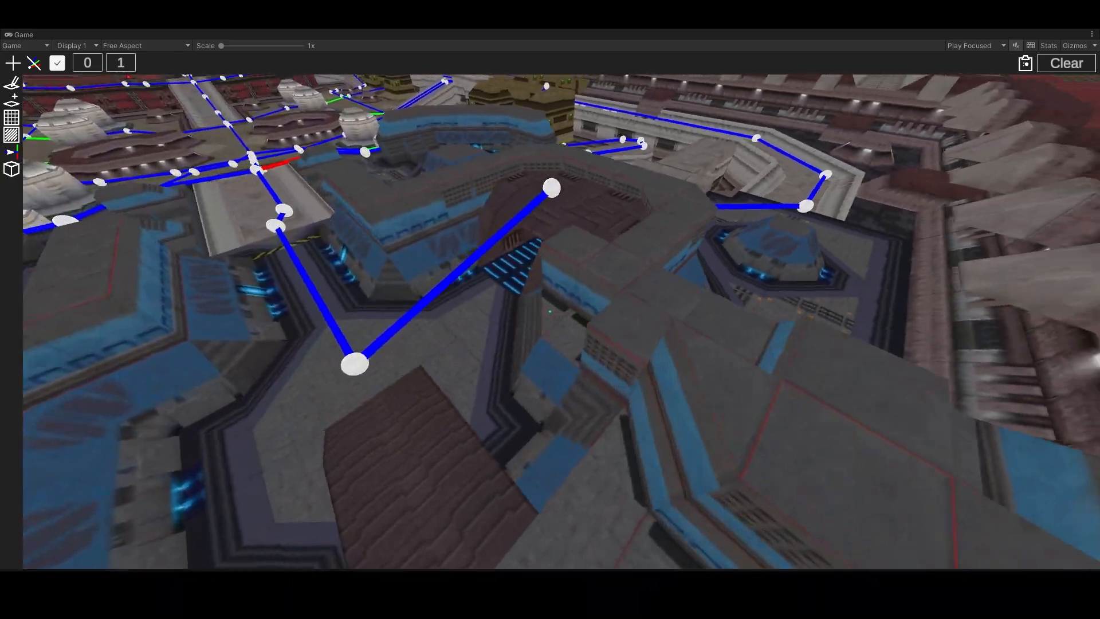
{"action": "right_click_drag", "start_coordinate": [539, 304], "coordinate": [552, 316]}
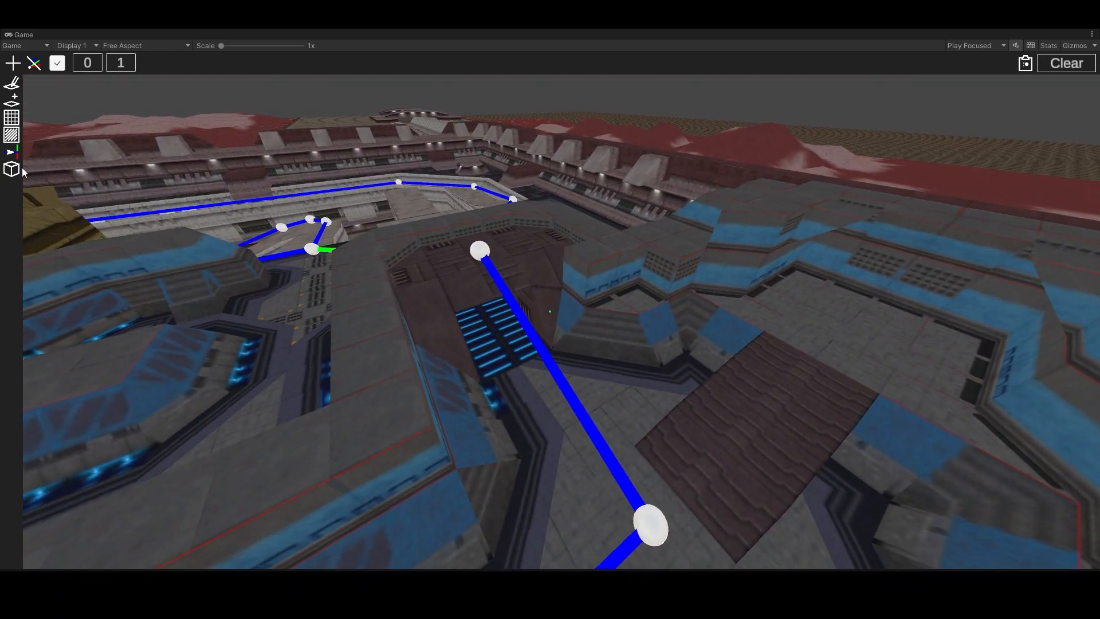
Compare the blue base's actors with the nodes of navigation mesh 1 by alternating between actor and navigation mesh editing
{"action": "left_click", "coordinate": [12, 170]}
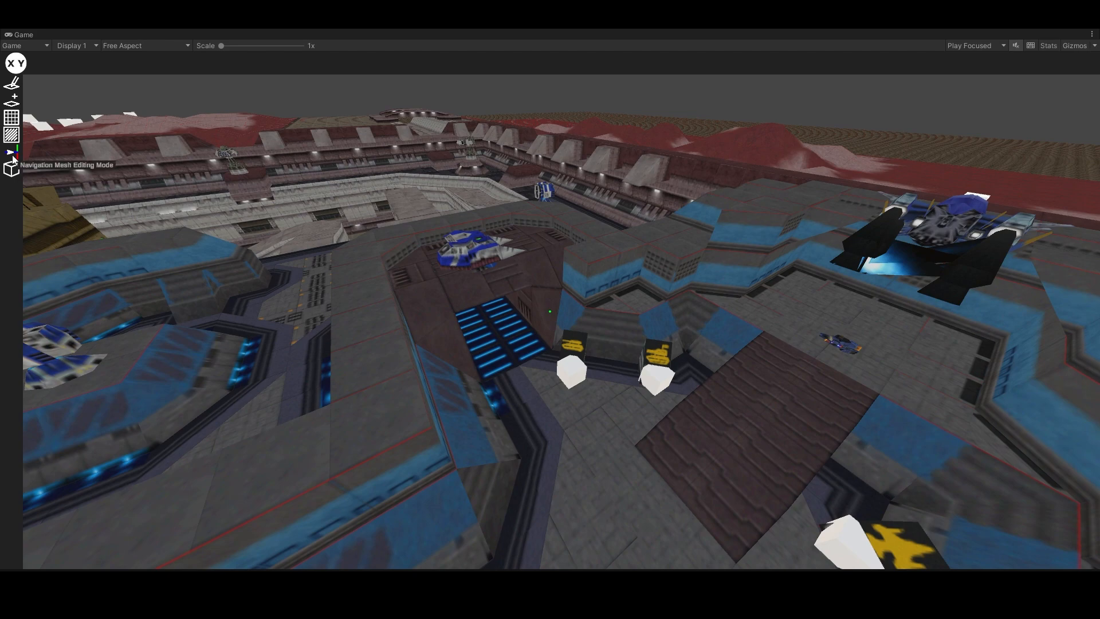
{"action": "left_click", "coordinate": [13, 156]}
{"action": "left_click", "coordinate": [124, 67]}
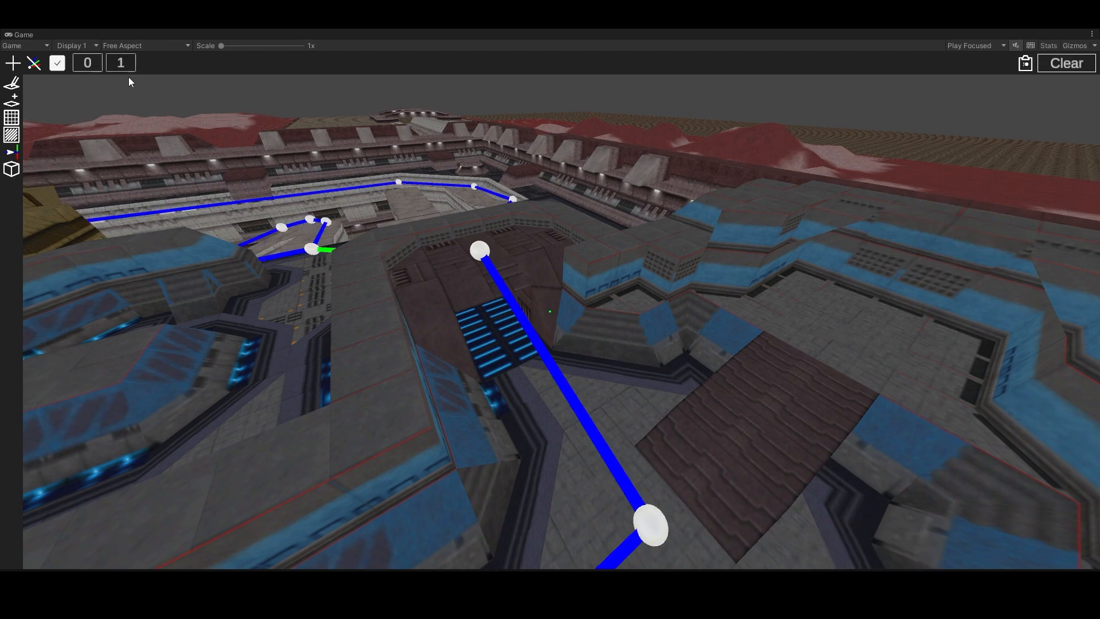
{"action": "left_click", "coordinate": [13, 170]}
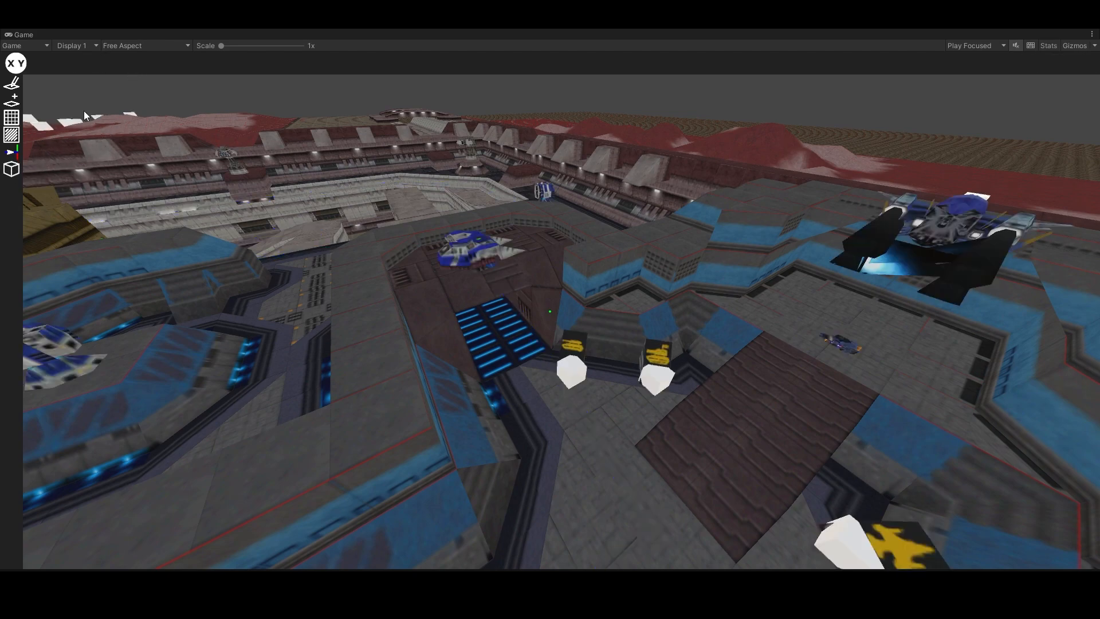
{"action": "left_click", "coordinate": [12, 152]}
{"action": "left_click", "coordinate": [119, 68]}
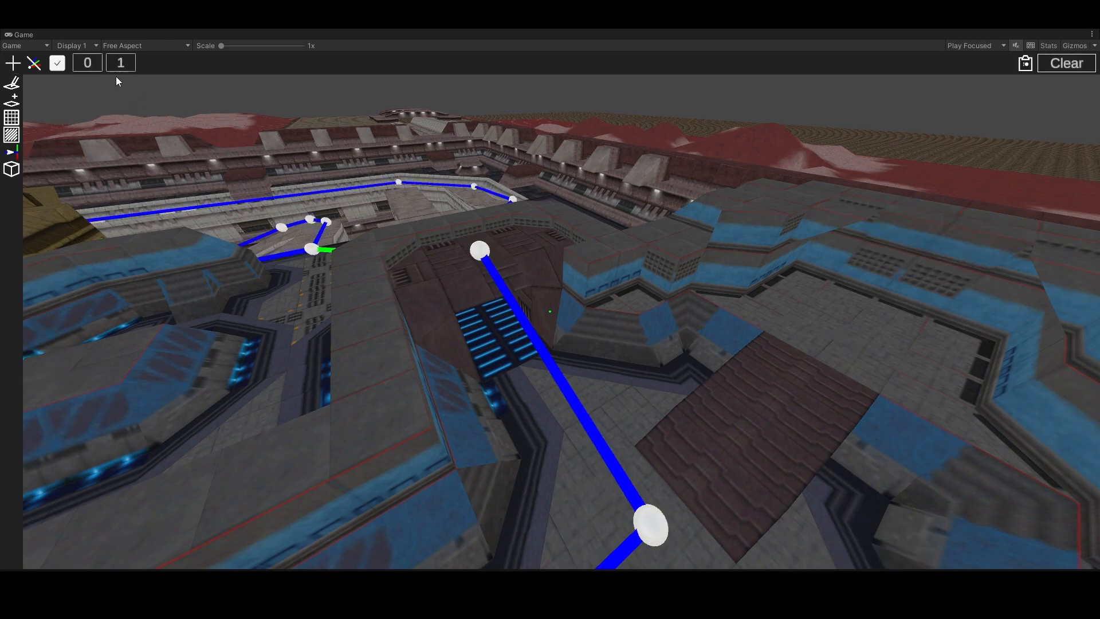
Copy the coordinates of the blue-base navigation node, switch to actor editing and move the small blue craft across the maroon landing area
{"action": "right_click_drag", "start_coordinate": [52, 168], "coordinate": [29, 171]}
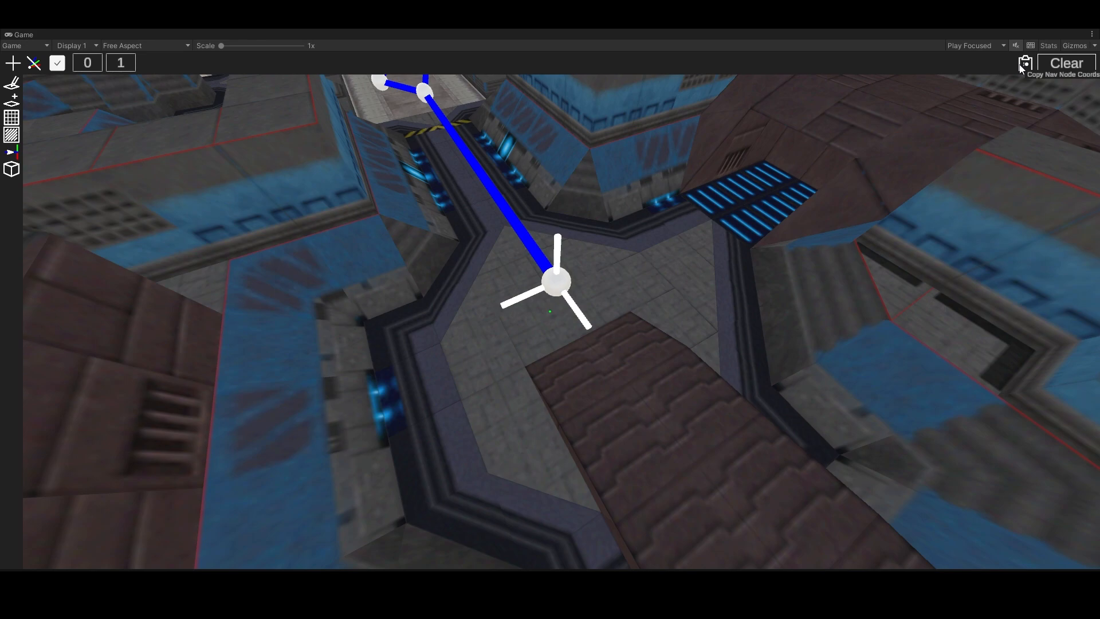
{"action": "left_click", "coordinate": [11, 169]}
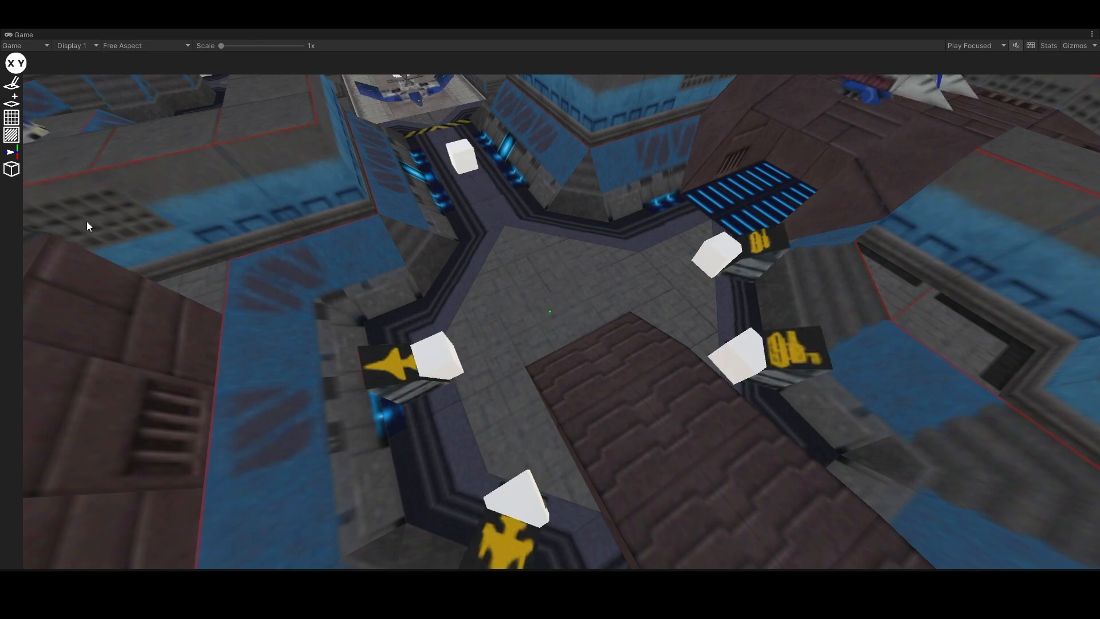
{"action": "key", "text": "d"}
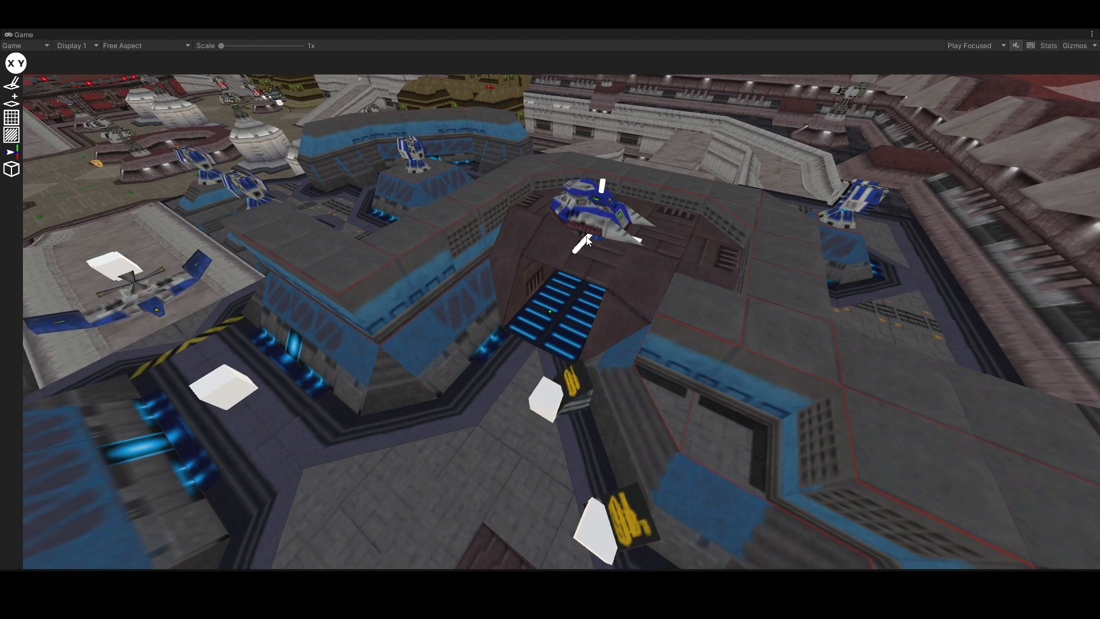
{"action": "left_click_drag", "start_coordinate": [588, 241], "coordinate": [678, 242]}
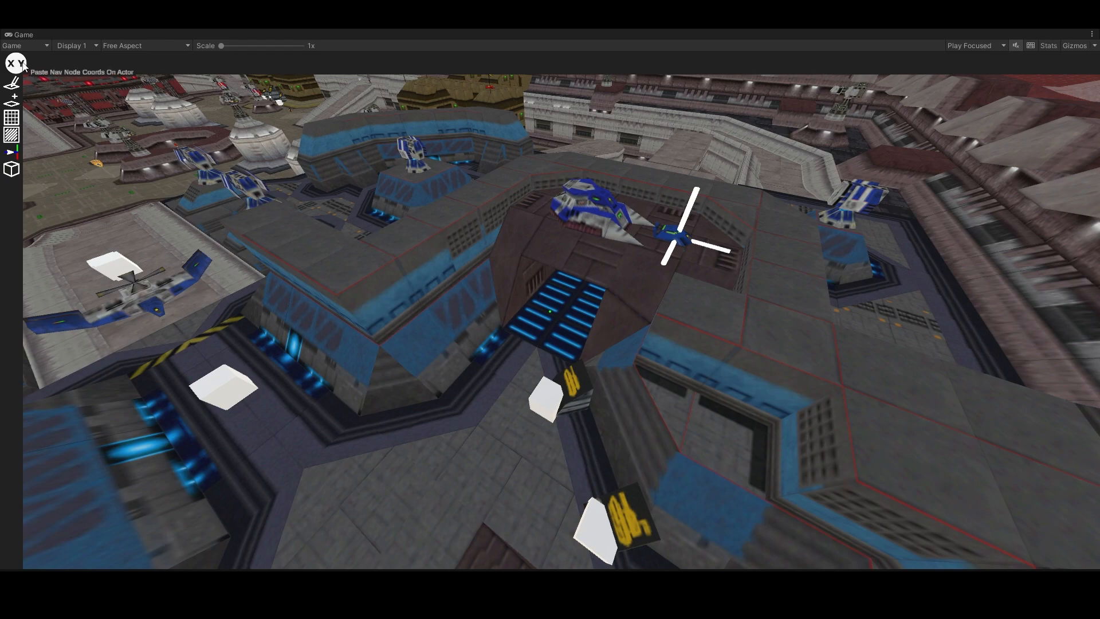
Examine navigation meshes 0 and 1 over the whole map, comparing their paths
{"action": "left_click", "coordinate": [11, 99]}
{"action": "right_click_drag", "start_coordinate": [420, 266], "coordinate": [189, 289]}
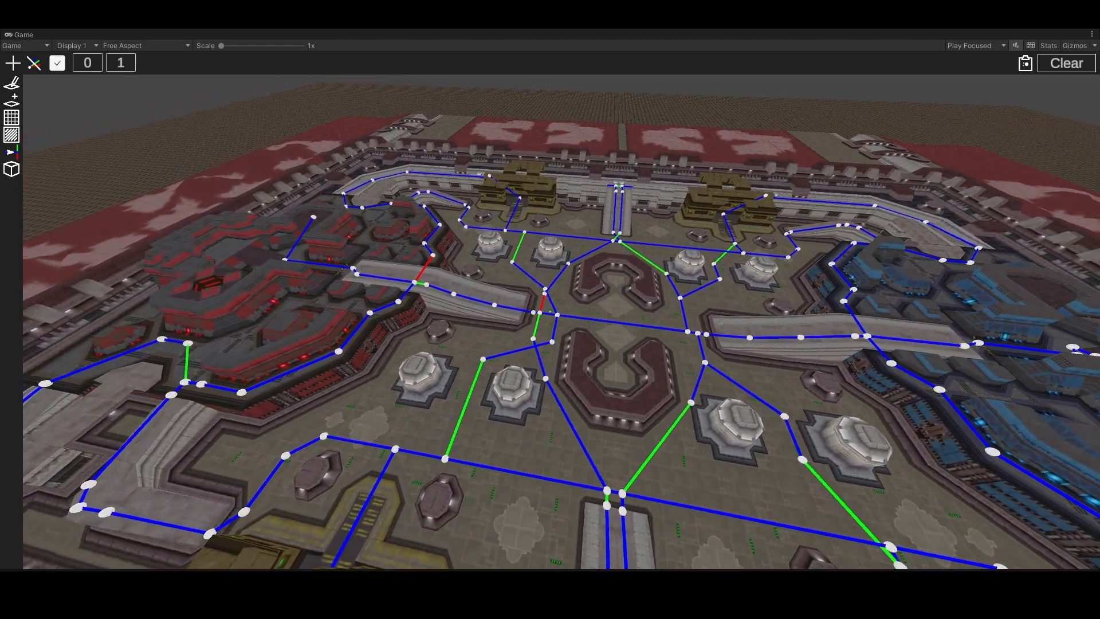
{"action": "left_click", "coordinate": [90, 64]}
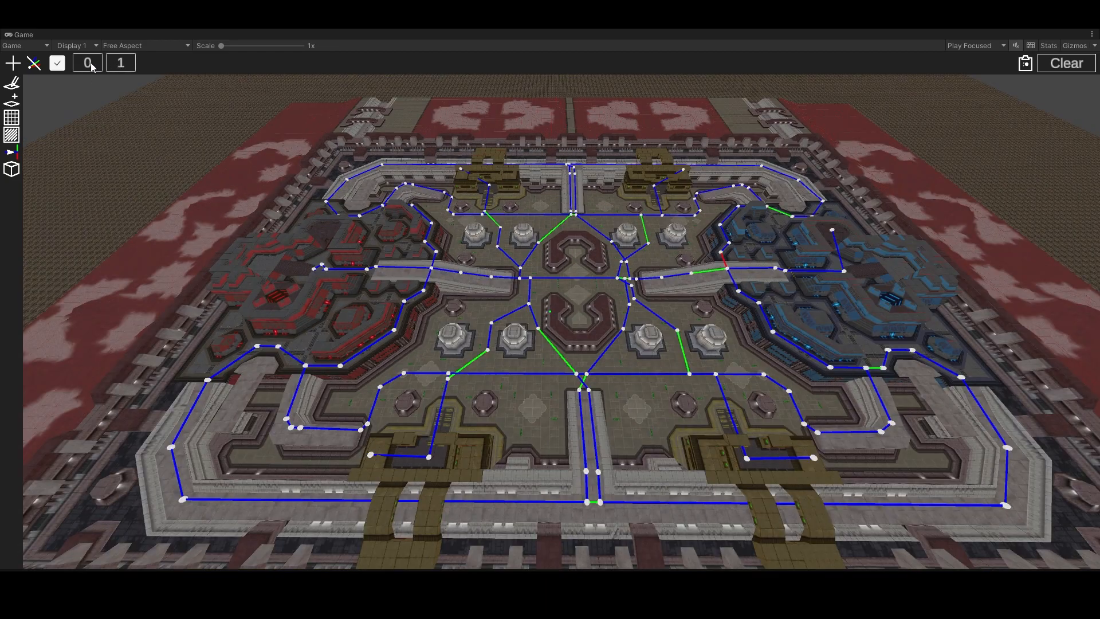
{"action": "left_click", "coordinate": [119, 64]}
{"action": "left_click", "coordinate": [87, 64]}
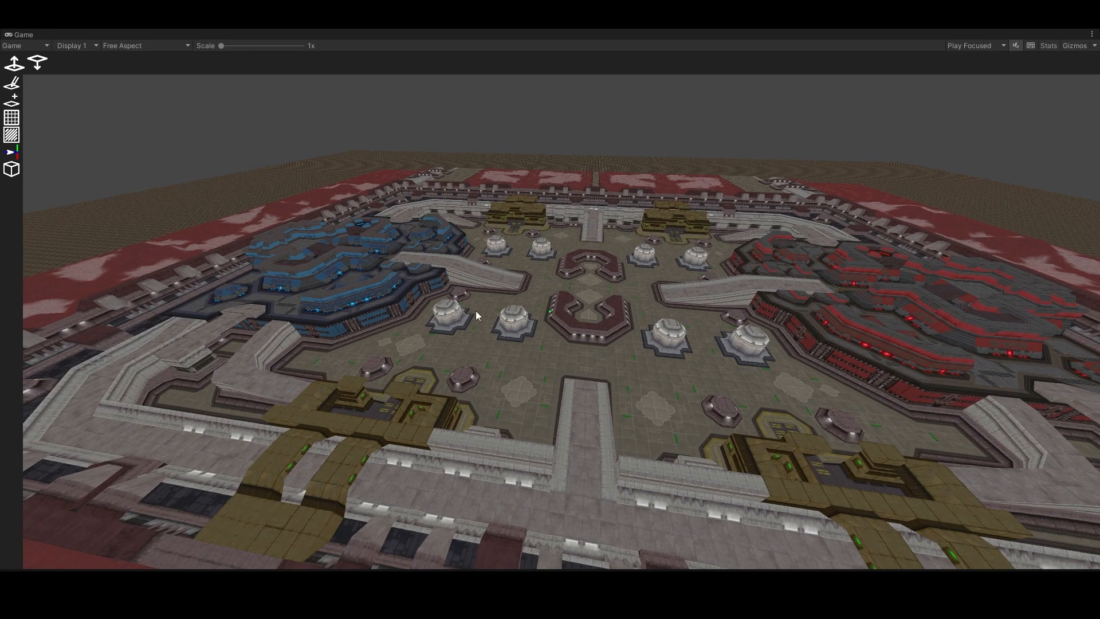
Save the map under the file name Mission File
{"action": "key", "text": "ctrl+s"}
{"action": "left_click", "coordinate": [442, 416]}
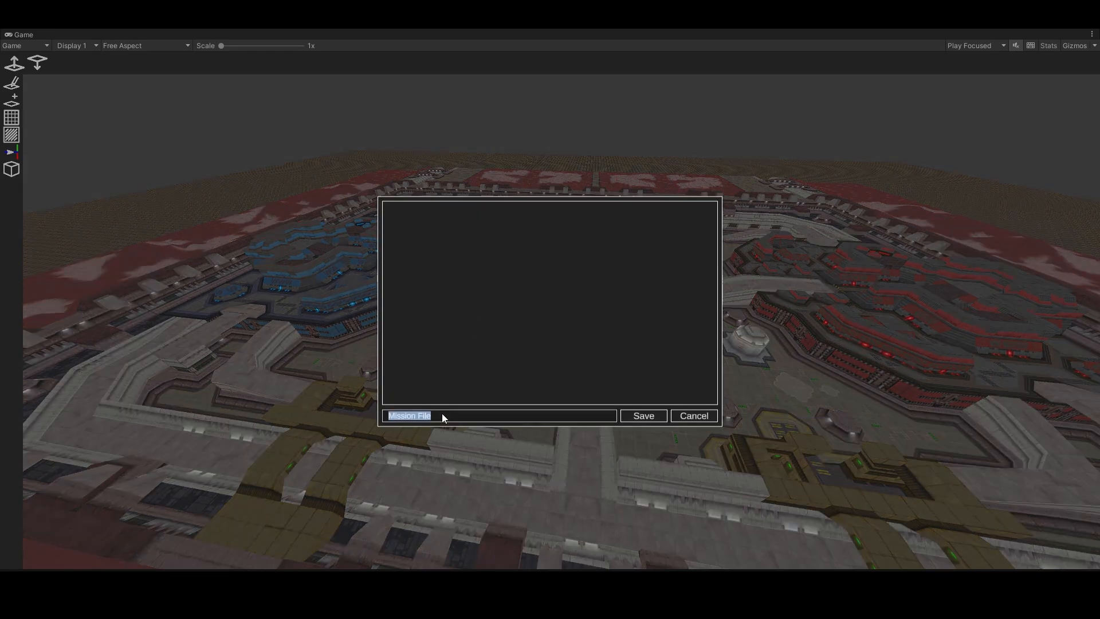
{"action": "left_click", "coordinate": [442, 414]}
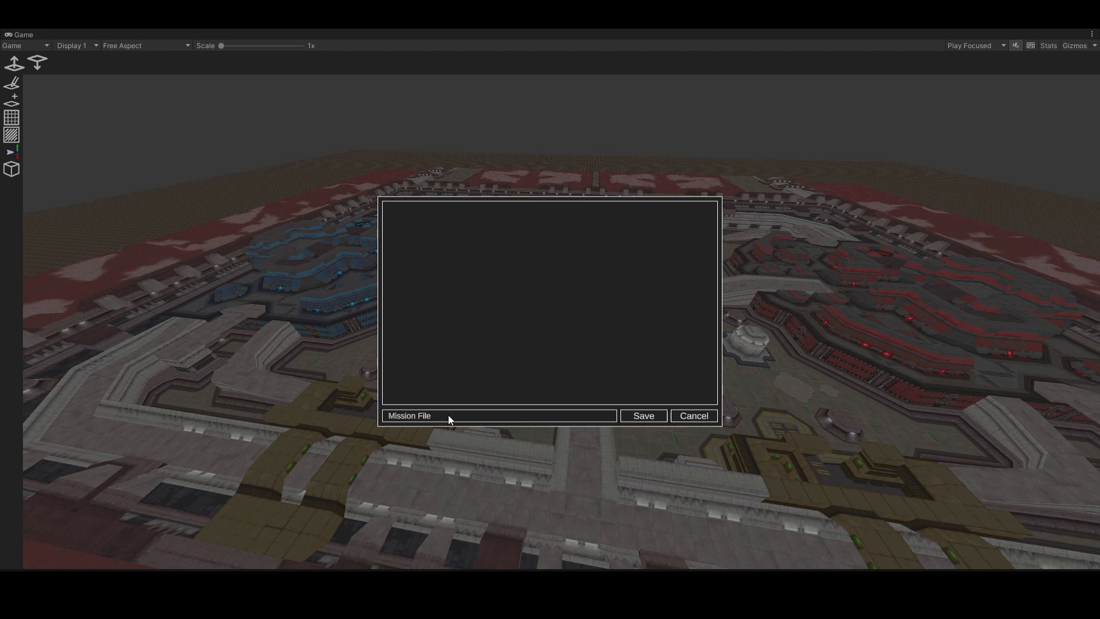
{"action": "left_click", "coordinate": [644, 416]}
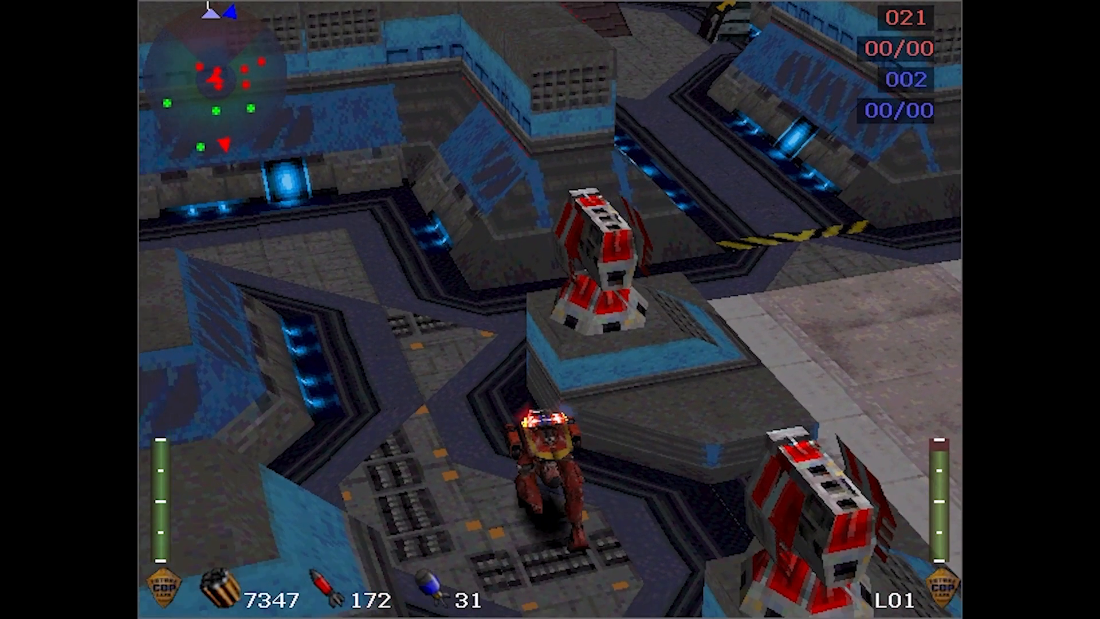